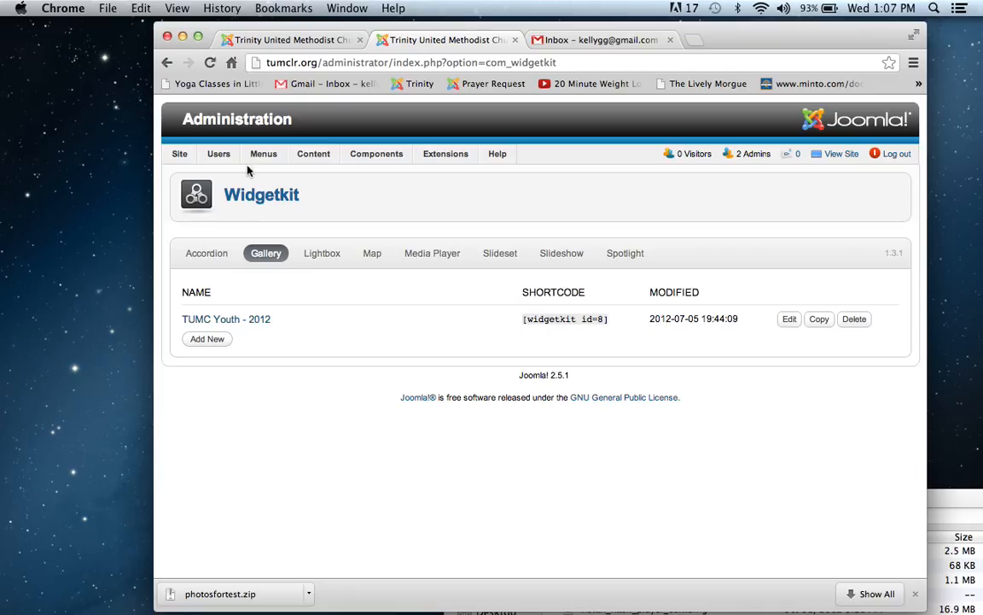
Step: Open Joomla's Media Manager from the administration area
{"action": "mouse_move", "coordinate": [208, 161]}
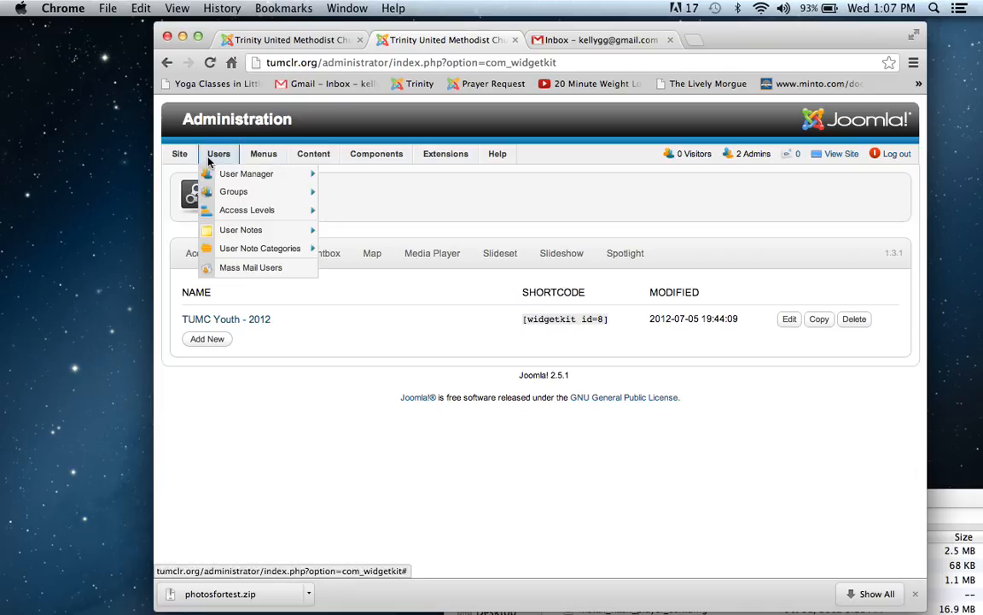
{"action": "mouse_move", "coordinate": [314, 153]}
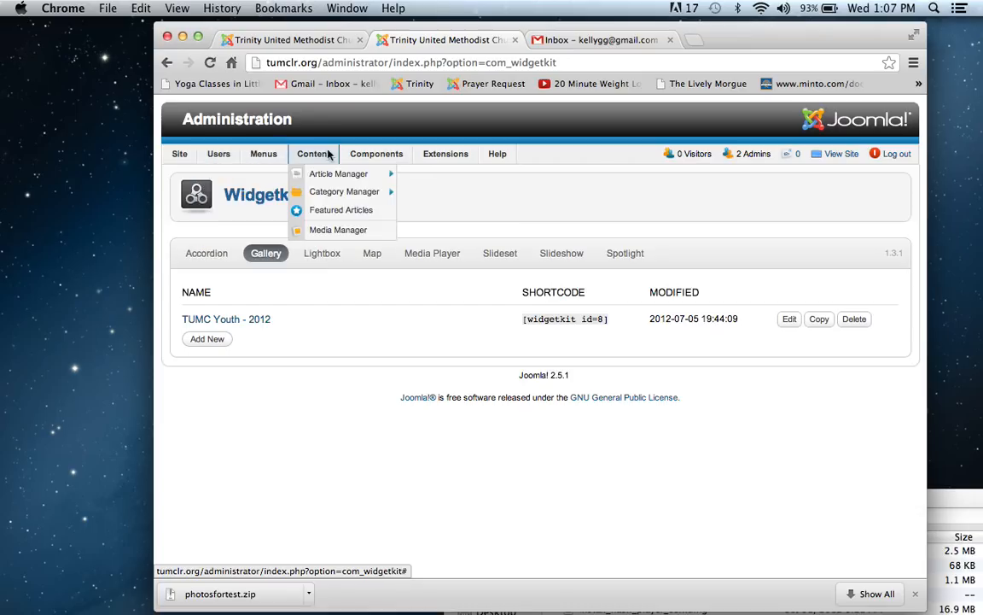
{"action": "left_click", "coordinate": [312, 226]}
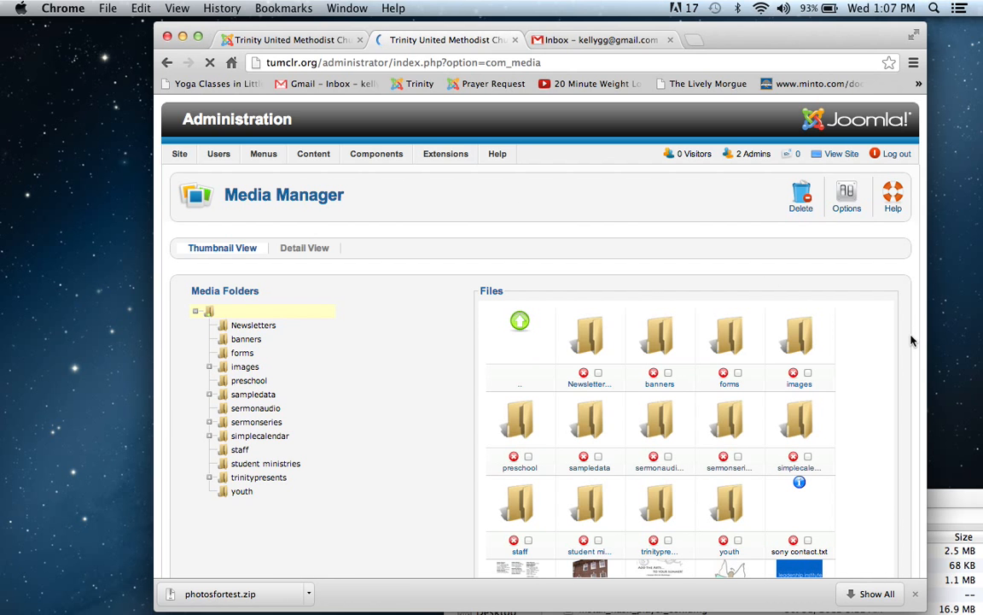
Step: Create a new media folder named gallery2012 in the site's root images directory
{"action": "scroll", "coordinate": [911, 341], "scroll_direction": "down", "scroll_amount": 5}
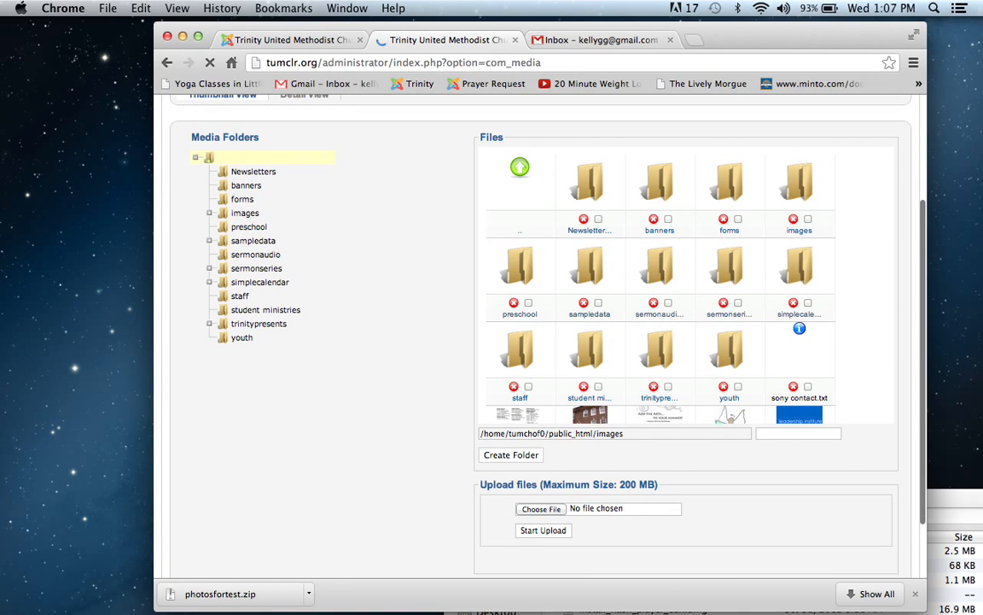
{"action": "scroll", "coordinate": [635, 455], "scroll_direction": "down", "scroll_amount": 2}
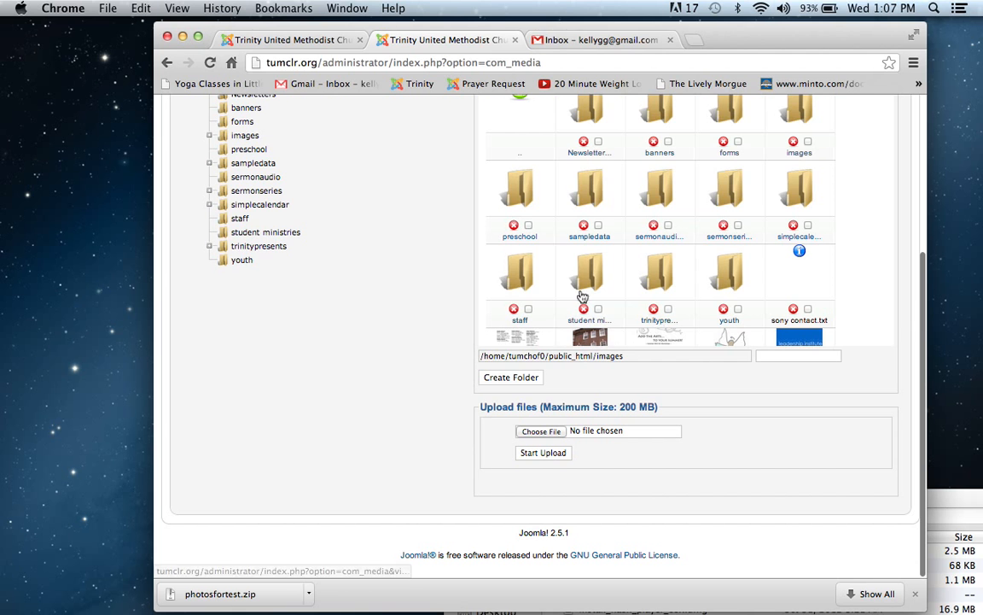
{"action": "scroll", "coordinate": [481, 283], "scroll_direction": "up", "scroll_amount": 2}
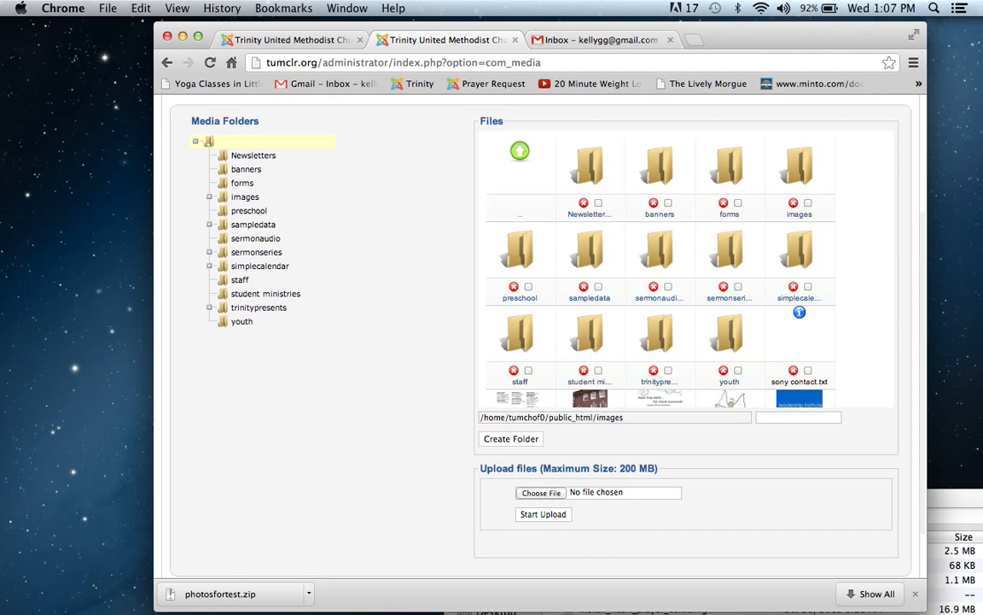
{"action": "scroll", "coordinate": [437, 256], "scroll_direction": "down", "scroll_amount": 2}
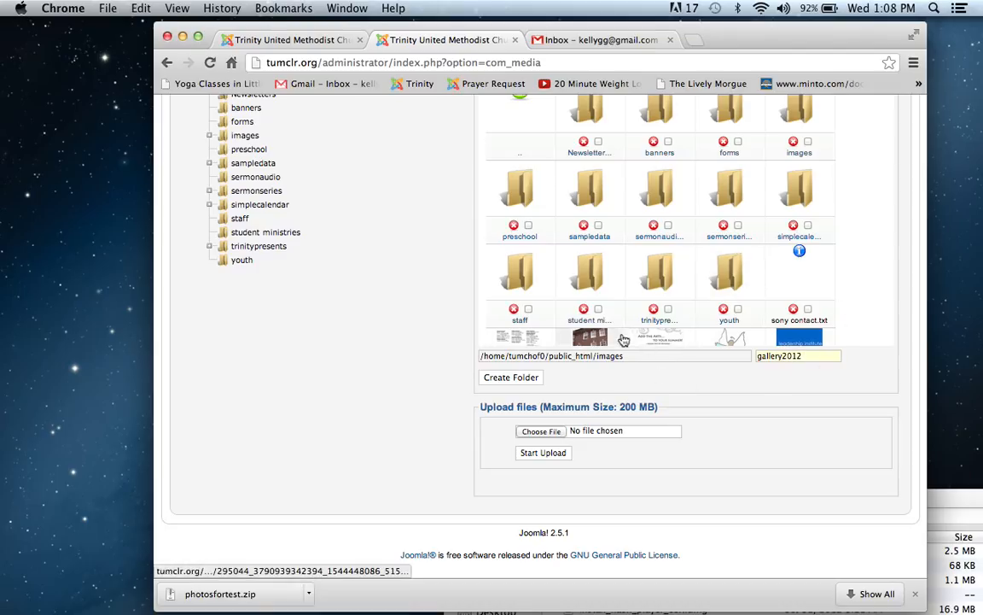
{"action": "left_click", "coordinate": [526, 382]}
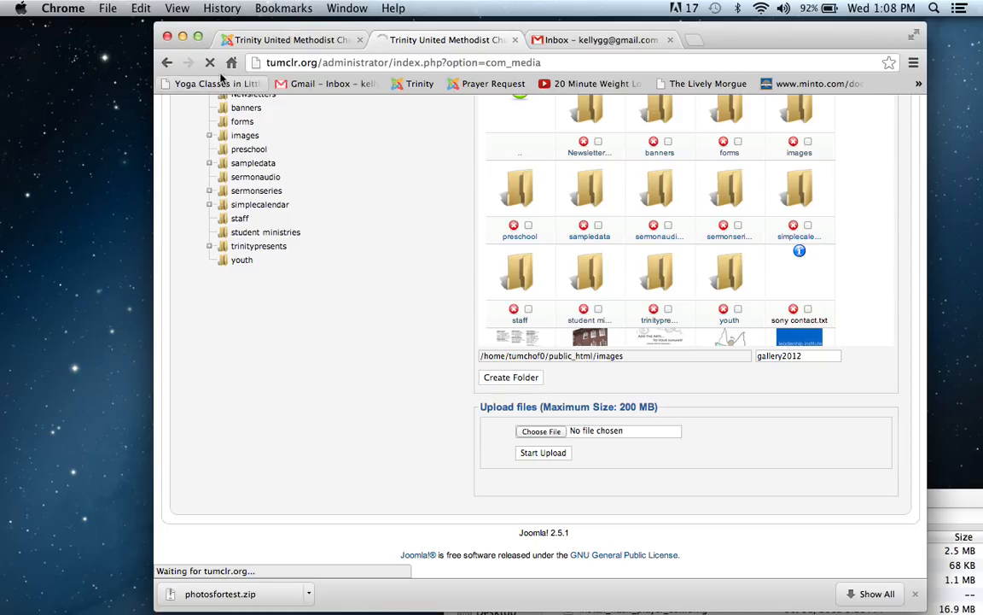
Step: Switch to Finder, extract photosfortest.zip in the Downloads folder and expand the extracted photosfortest folder
{"action": "left_click", "coordinate": [160, 78]}
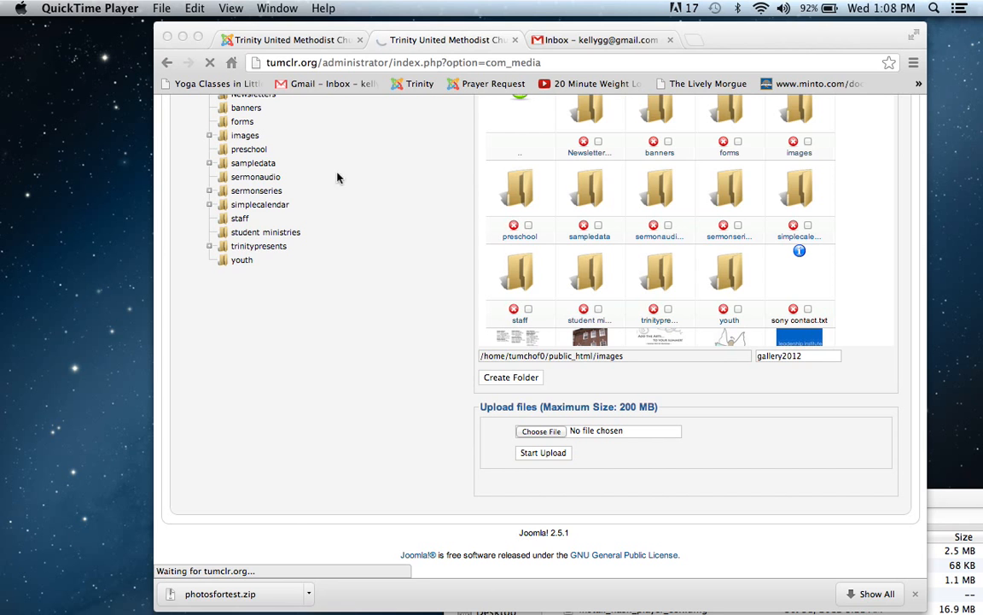
{"action": "mouse_move", "coordinate": [32, 601]}
{"action": "left_click", "coordinate": [67, 587]}
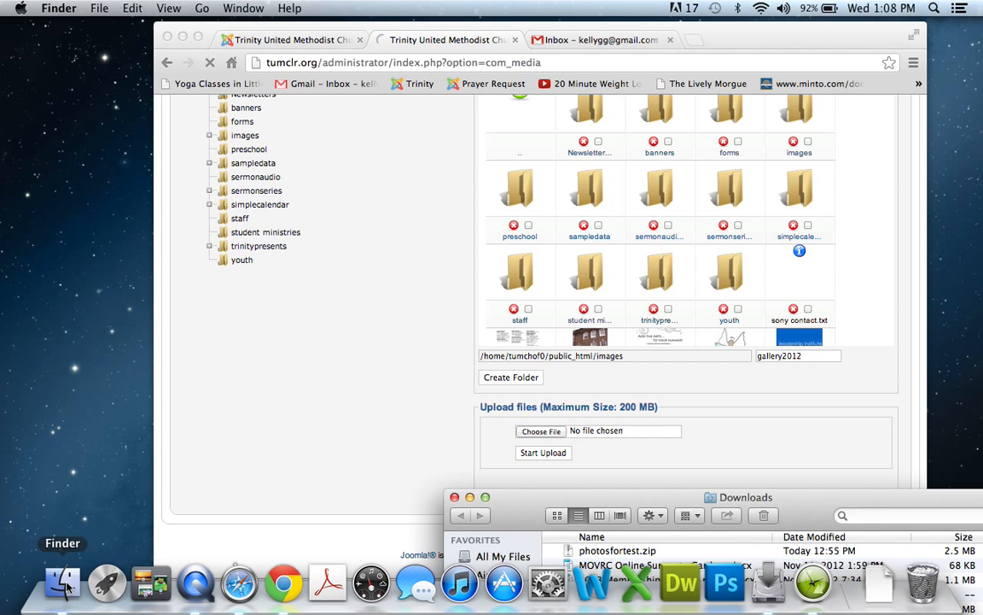
{"action": "left_click_drag", "start_coordinate": [511, 505], "coordinate": [285, 126]}
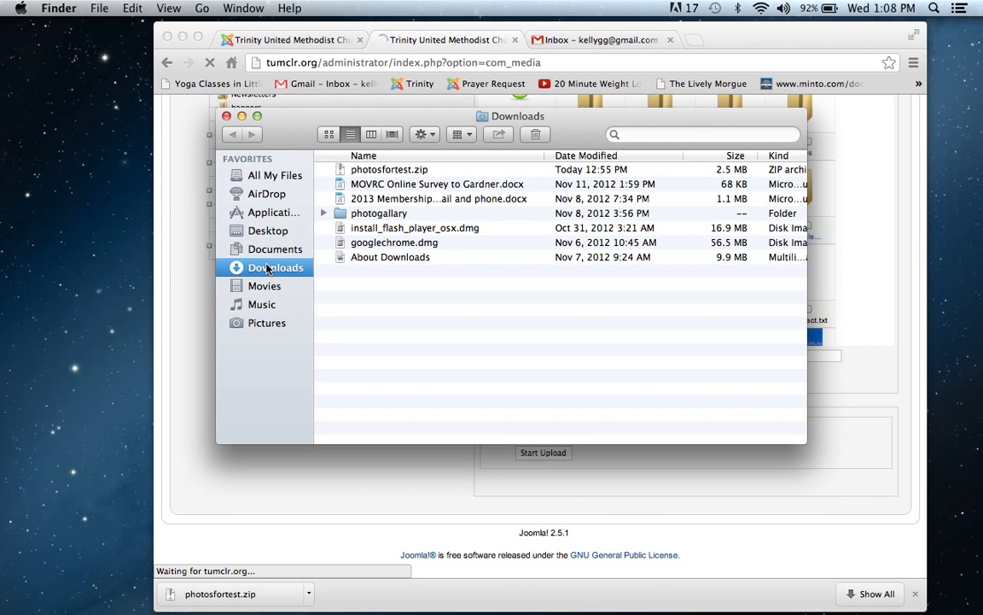
{"action": "left_click", "coordinate": [395, 173]}
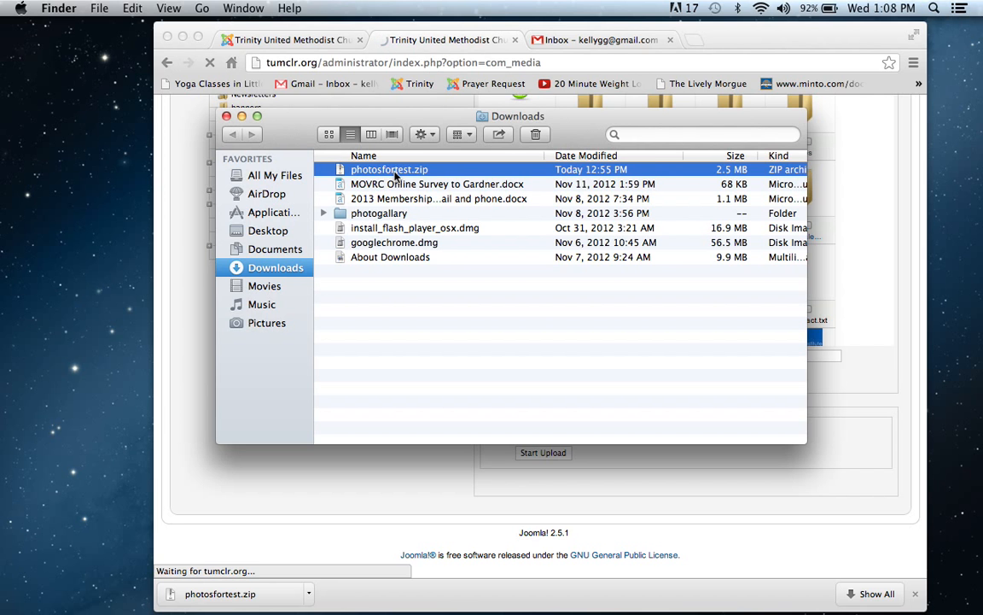
{"action": "double_click", "coordinate": [395, 172]}
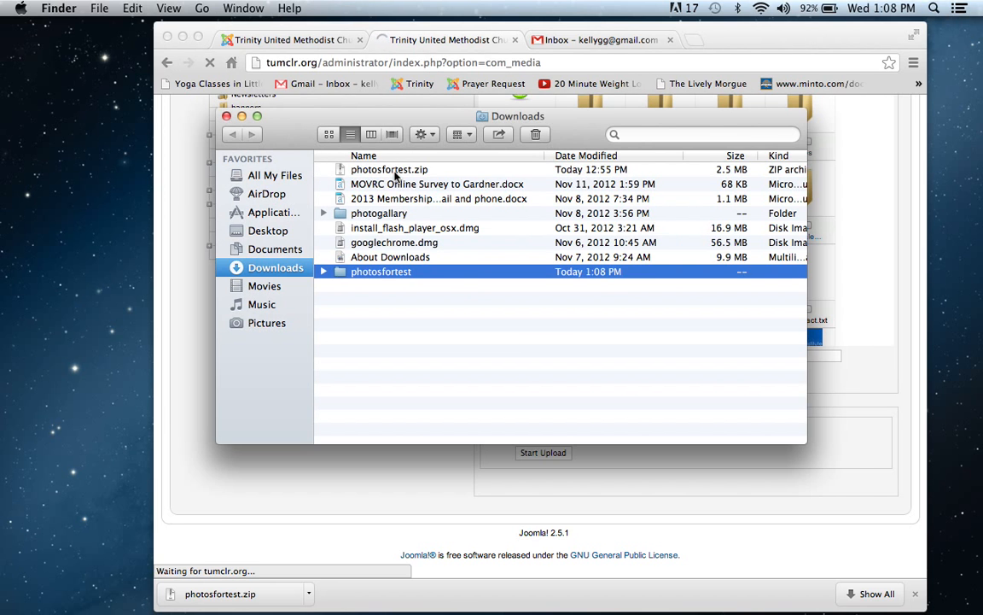
{"action": "left_click", "coordinate": [325, 271]}
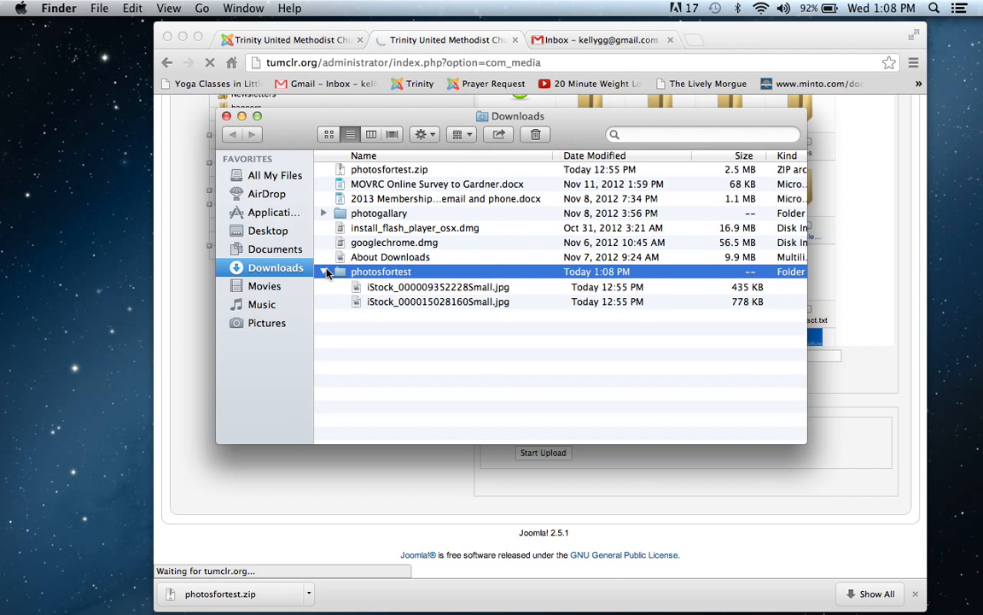
{"action": "left_click", "coordinate": [526, 287]}
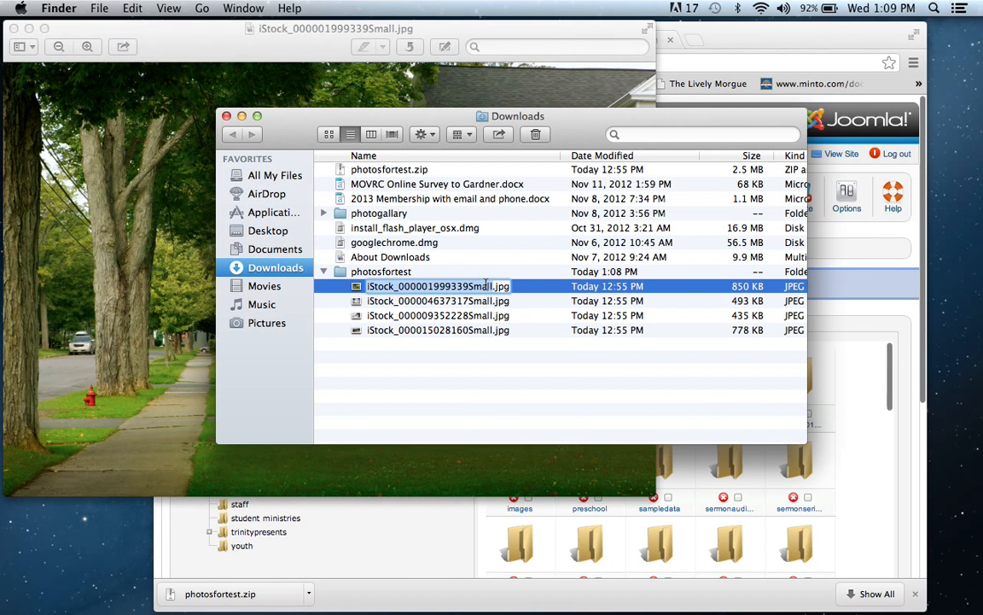
{"action": "left_click_drag", "start_coordinate": [263, 122], "coordinate": [452, 477]}
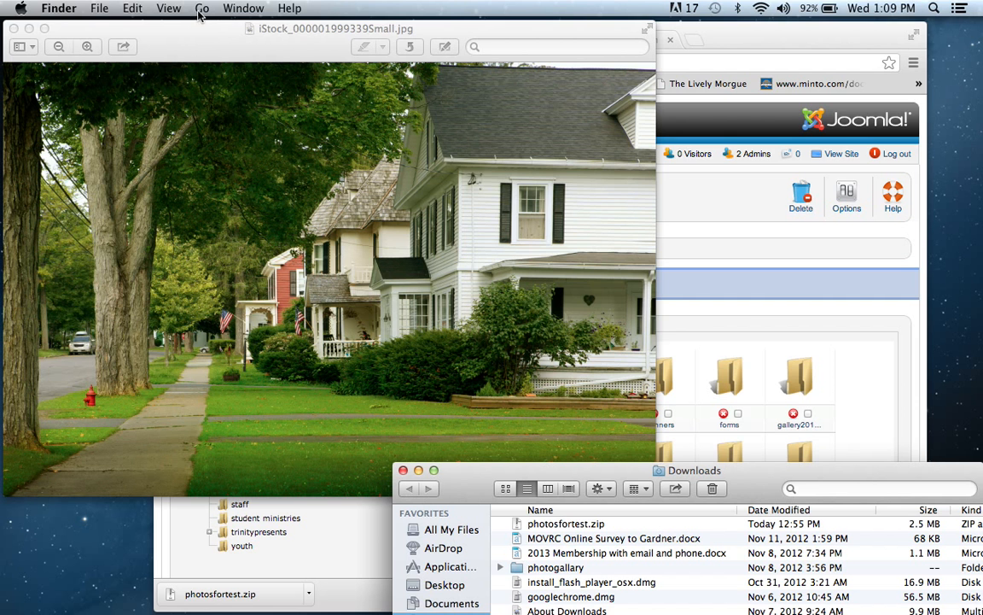
{"action": "left_click_drag", "start_coordinate": [179, 28], "coordinate": [367, 81]}
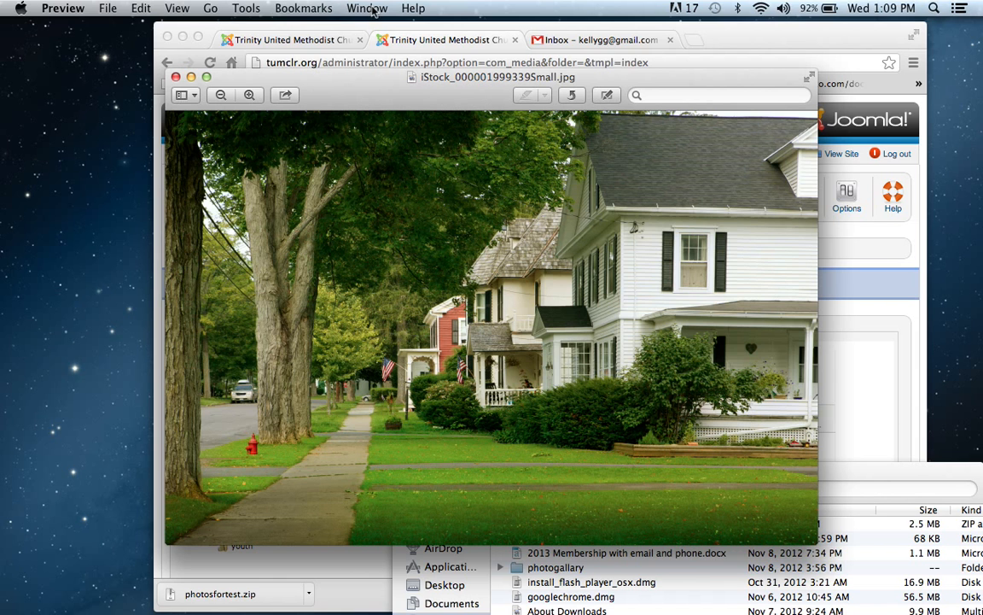
{"action": "left_click", "coordinate": [177, 8]}
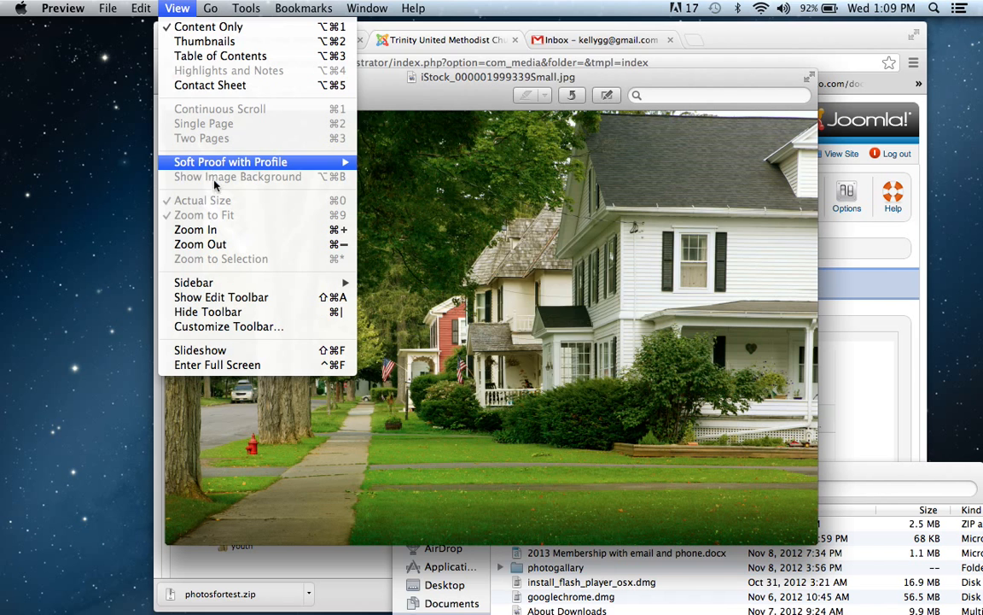
{"action": "left_click", "coordinate": [218, 232]}
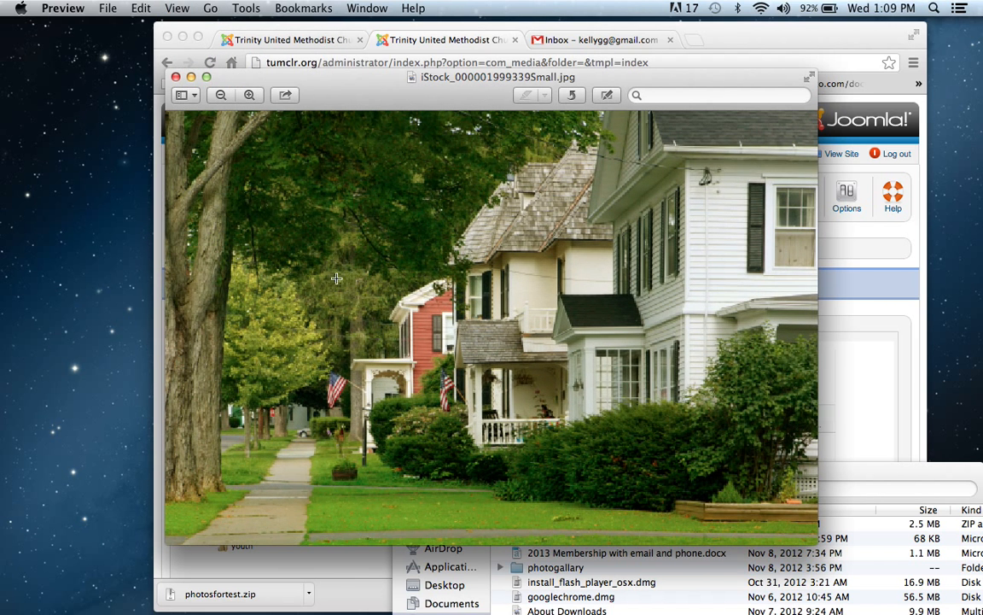
{"action": "left_click", "coordinate": [175, 78]}
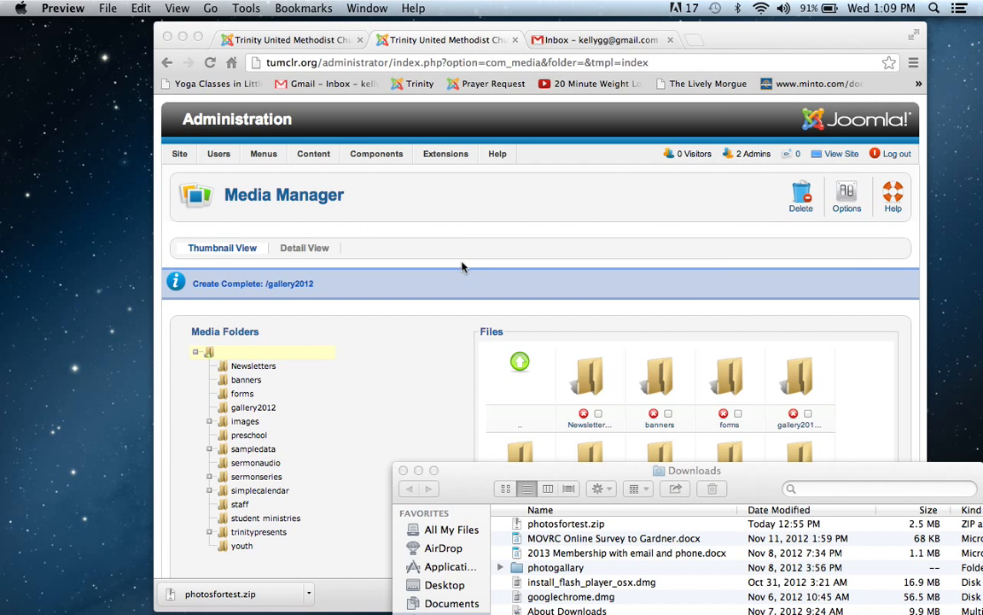
Step: Open all four iStock photos from the photosfortest folder in Photoshop
{"action": "left_click_drag", "start_coordinate": [457, 492], "coordinate": [295, 133]}
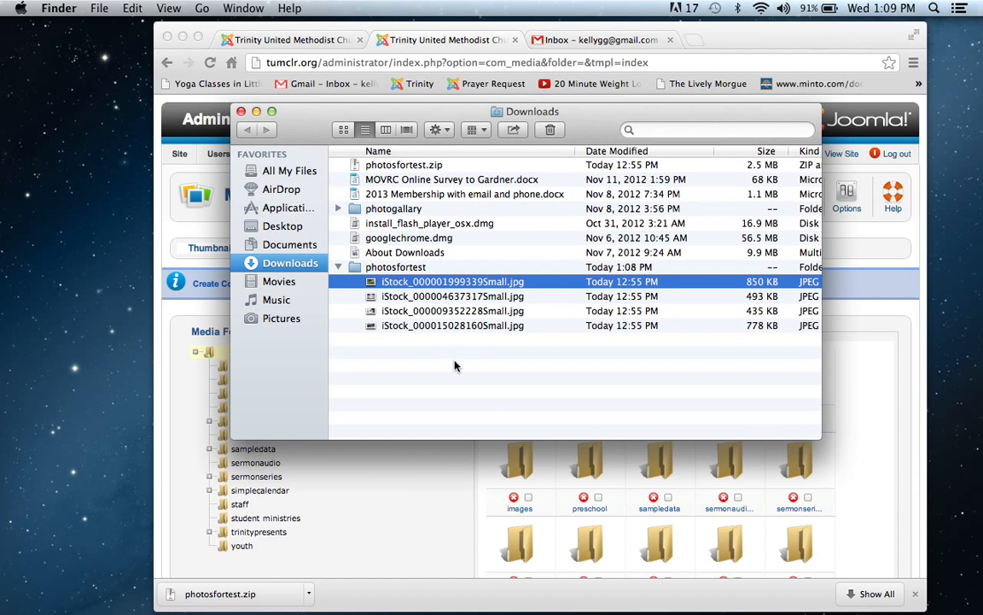
{"action": "left_click", "coordinate": [463, 324], "text": "shift"}
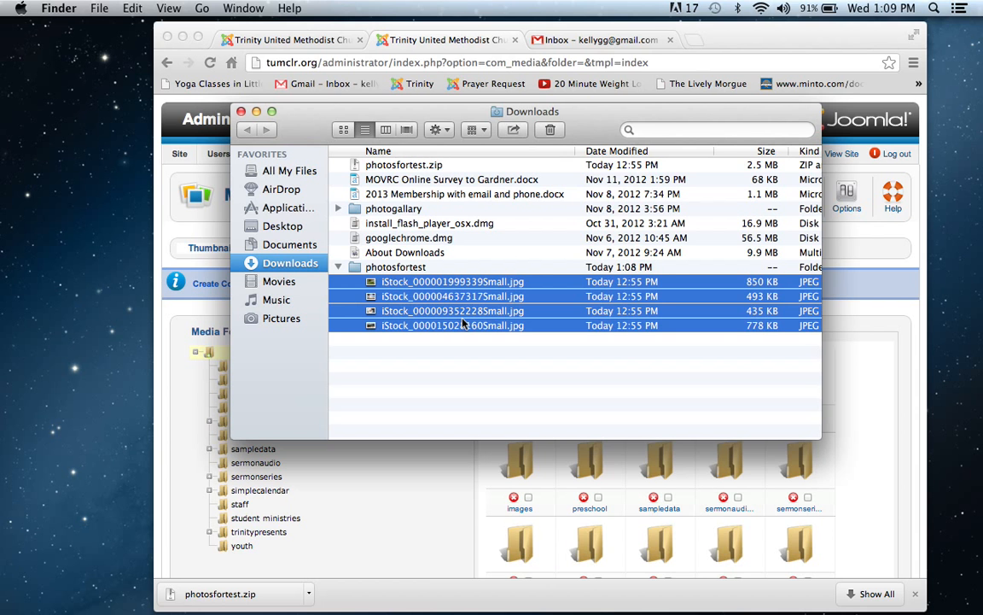
{"action": "left_click_drag", "start_coordinate": [463, 325], "coordinate": [724, 587]}
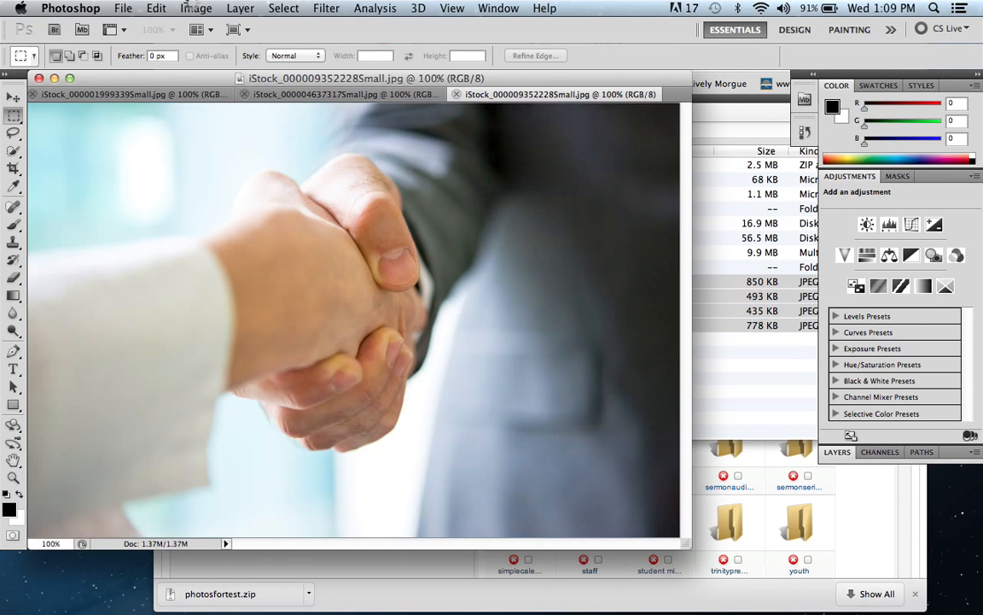
{"action": "left_click", "coordinate": [196, 8]}
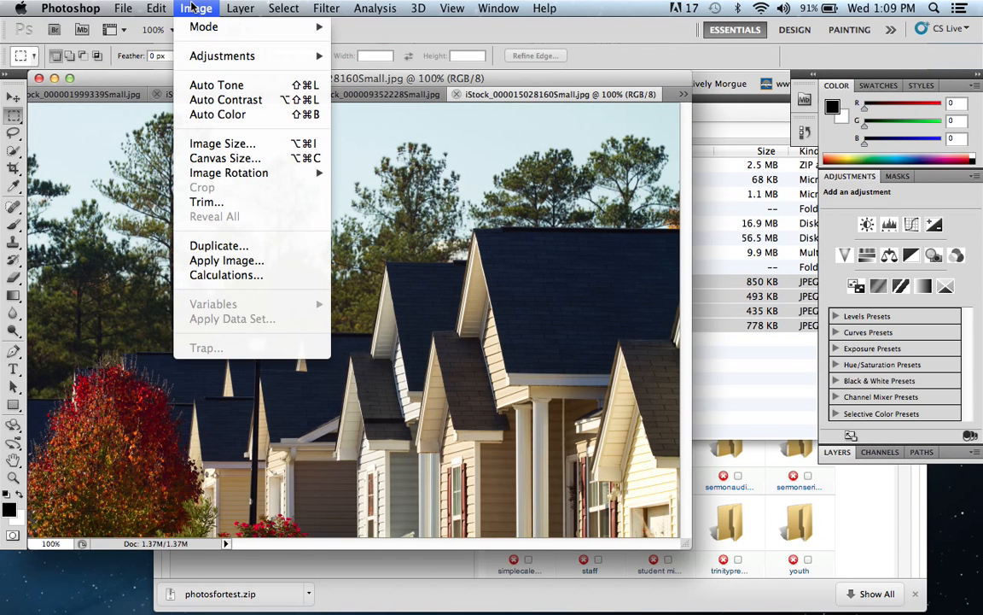
{"action": "left_click", "coordinate": [198, 143]}
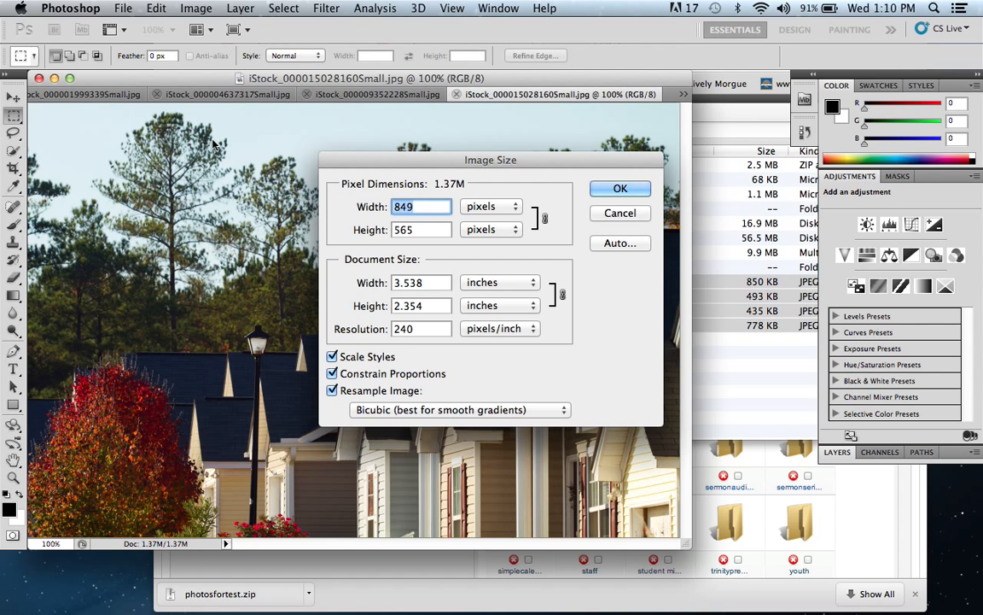
{"action": "type", "text": "7"}
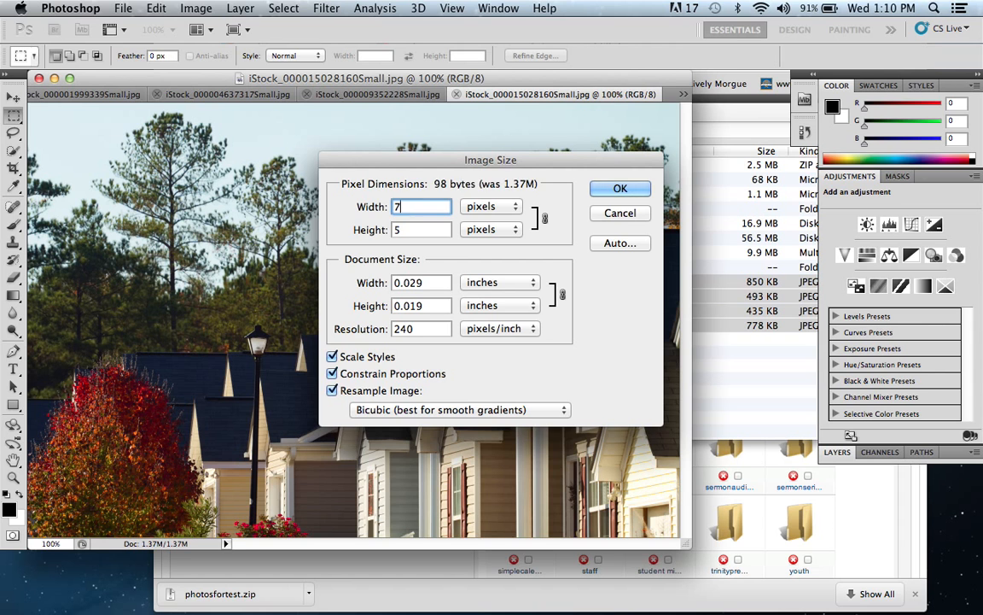
{"action": "type", "text": "00"}
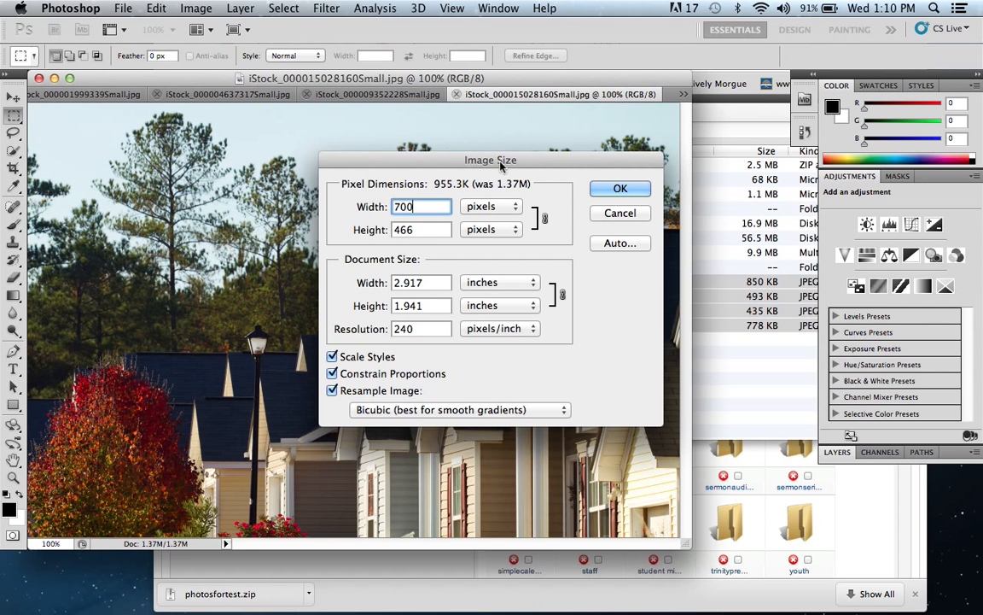
{"action": "left_click", "coordinate": [616, 191]}
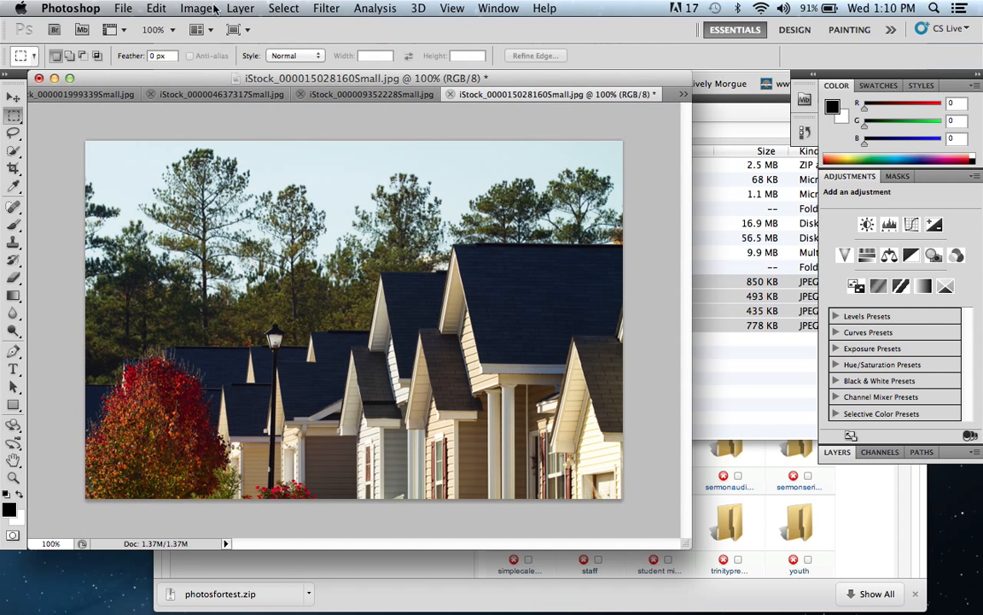
{"action": "left_click", "coordinate": [125, 7]}
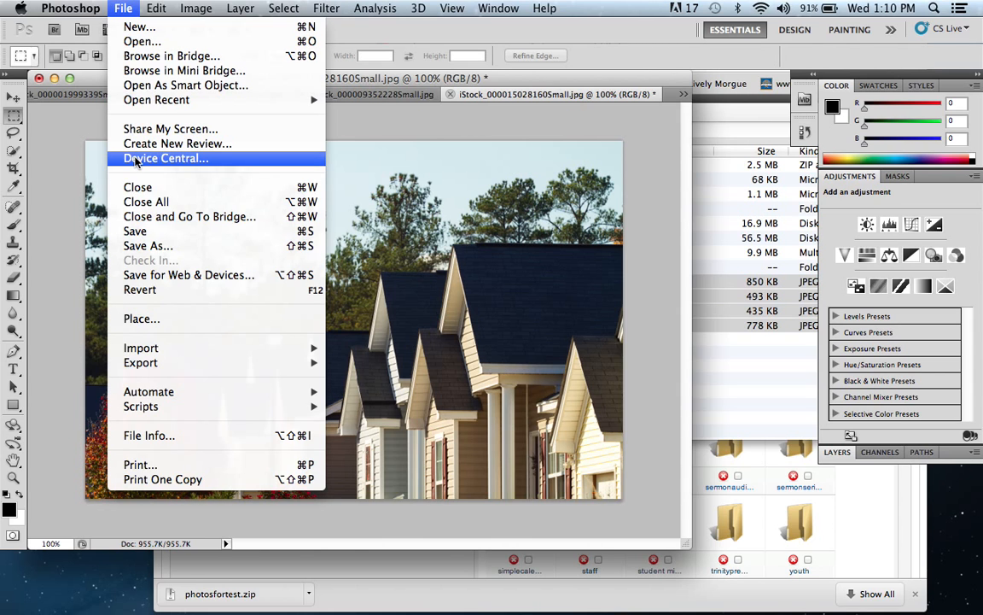
{"action": "left_click", "coordinate": [171, 274]}
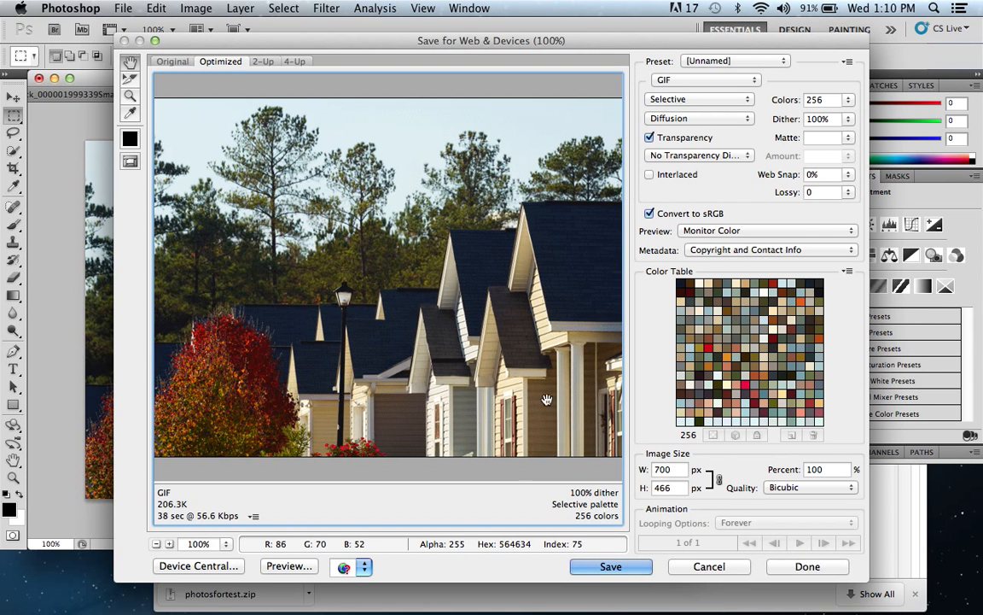
{"action": "left_click", "coordinate": [587, 568]}
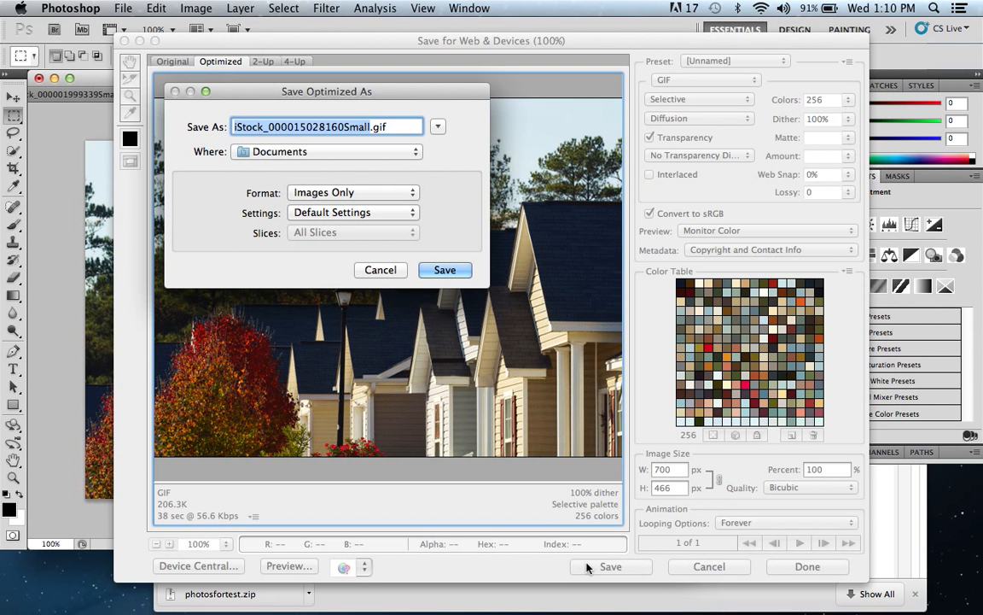
{"action": "type", "text": "houses"}
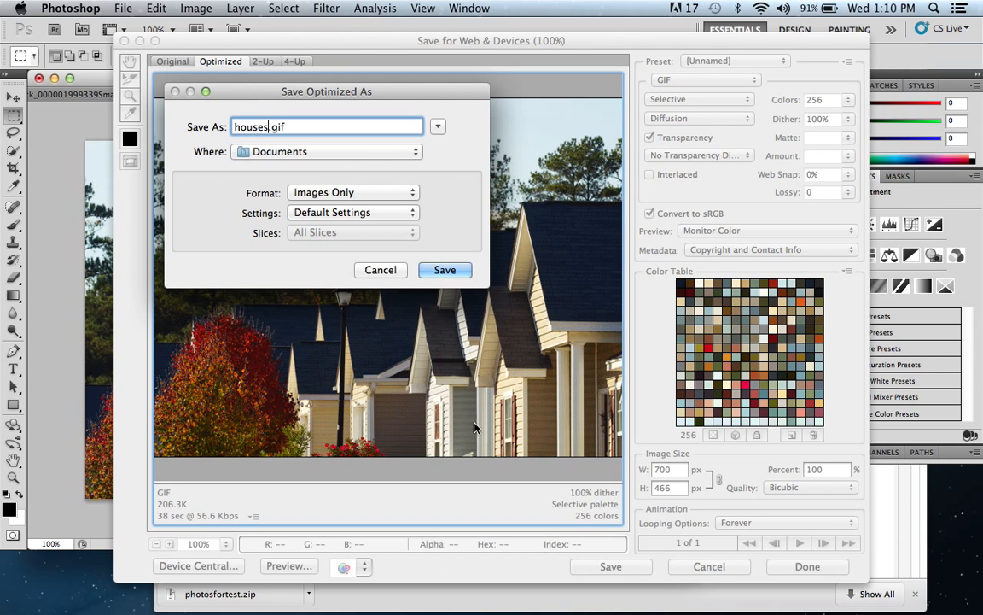
{"action": "left_click", "coordinate": [397, 151]}
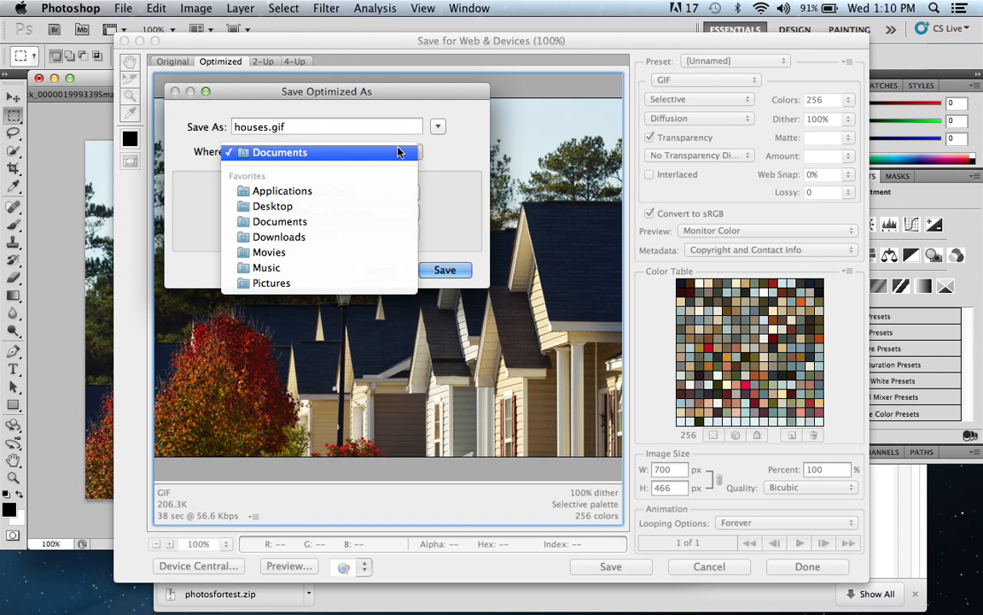
{"action": "left_click", "coordinate": [438, 126]}
{"action": "left_click", "coordinate": [438, 126]}
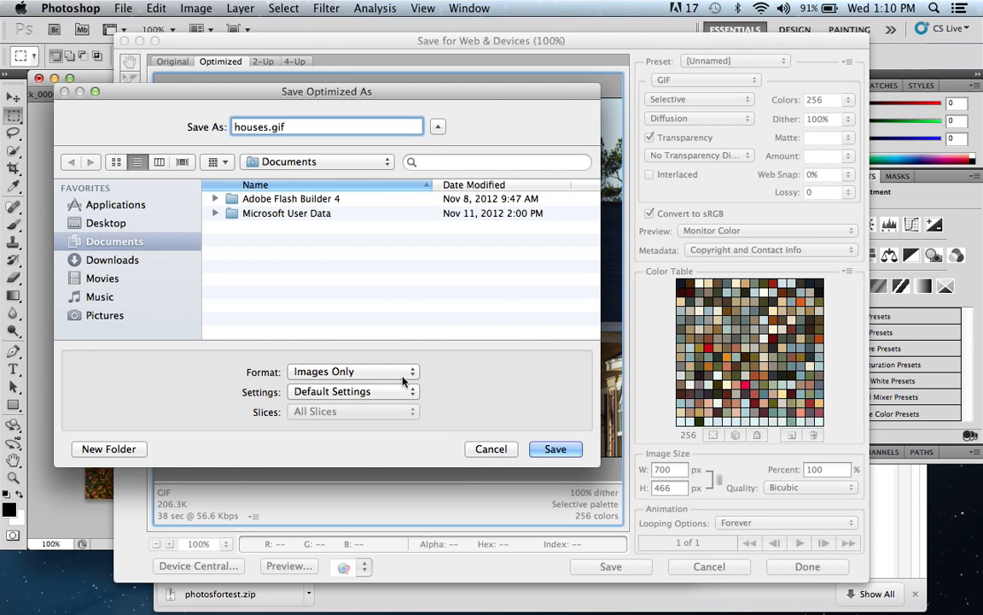
{"action": "left_click", "coordinate": [485, 452]}
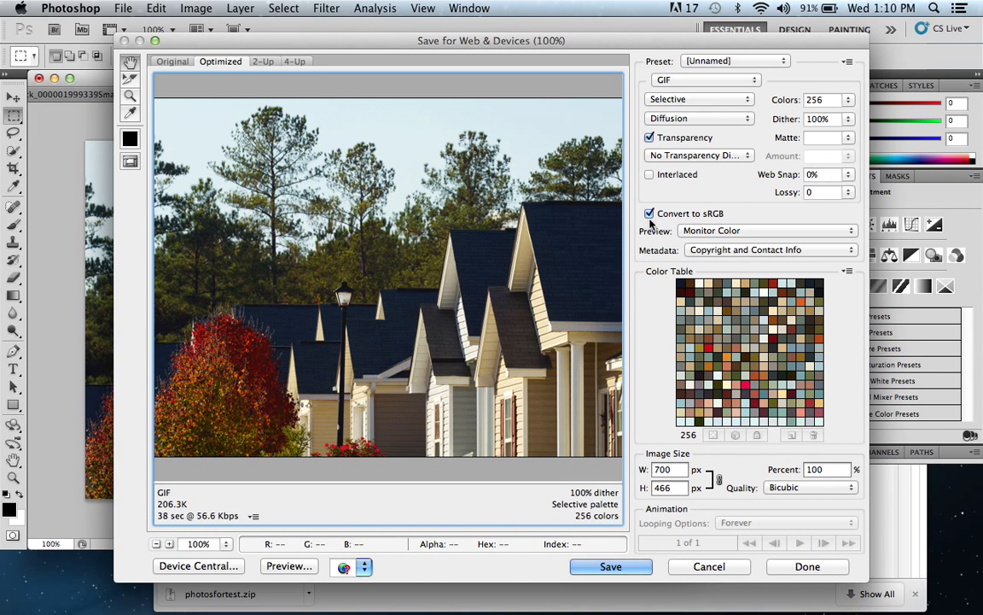
Step: Save the optimized image in JPEG format as houses.jpg in a new folder named gallery inside Pictures
{"action": "left_click", "coordinate": [741, 79]}
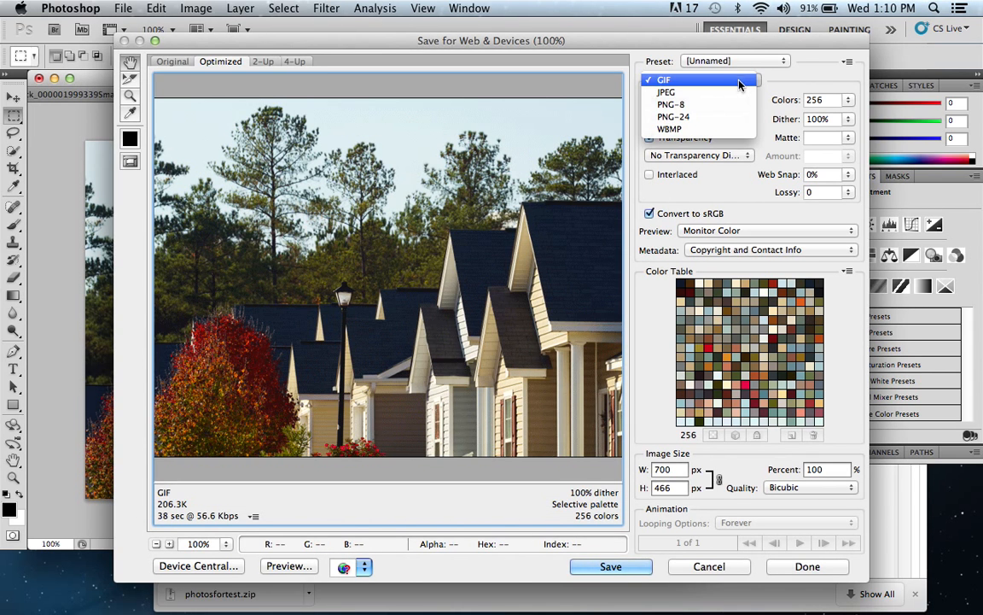
{"action": "left_click", "coordinate": [666, 92]}
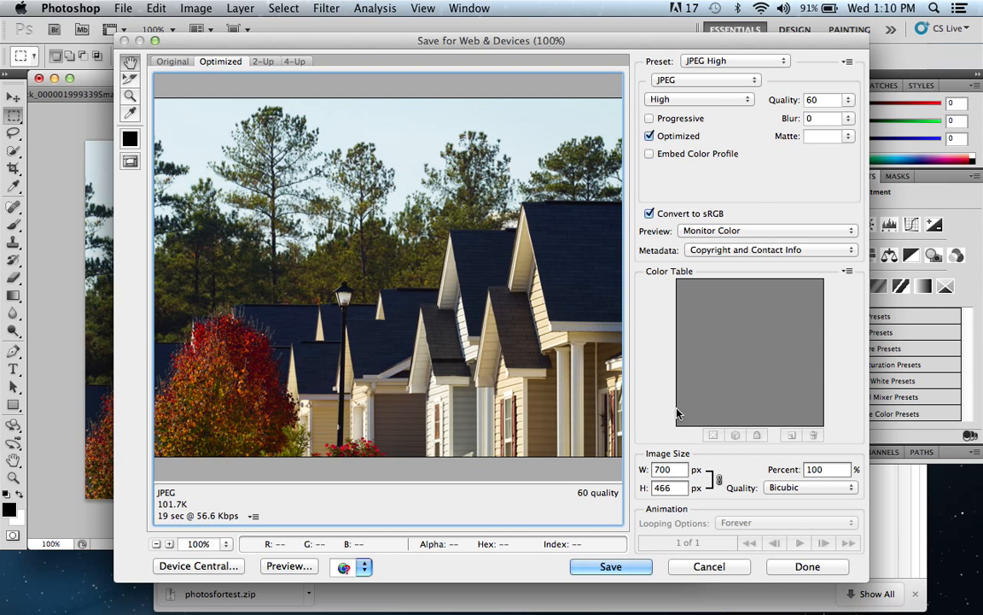
{"action": "left_click", "coordinate": [609, 566]}
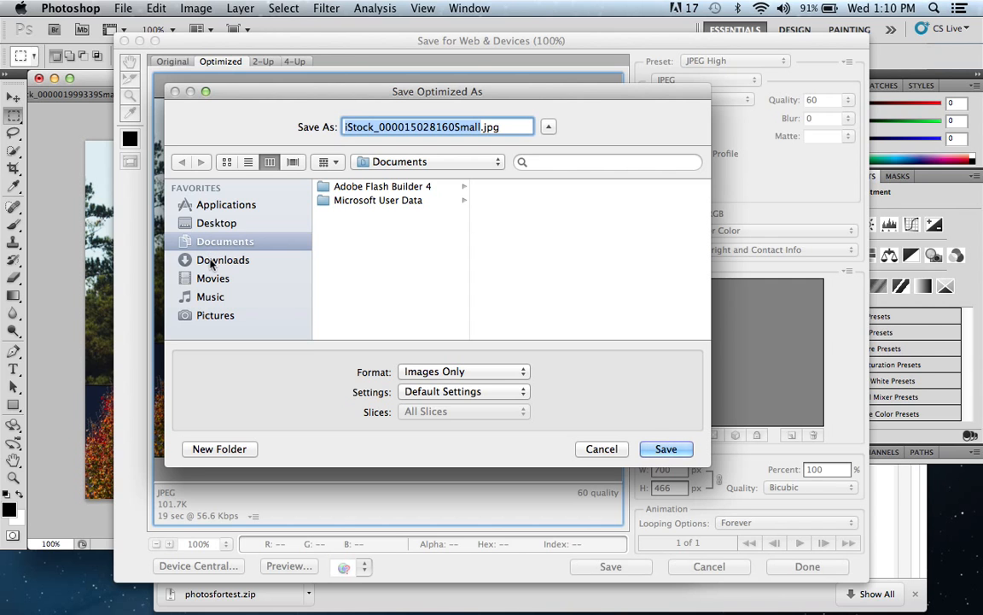
{"action": "left_click", "coordinate": [205, 316]}
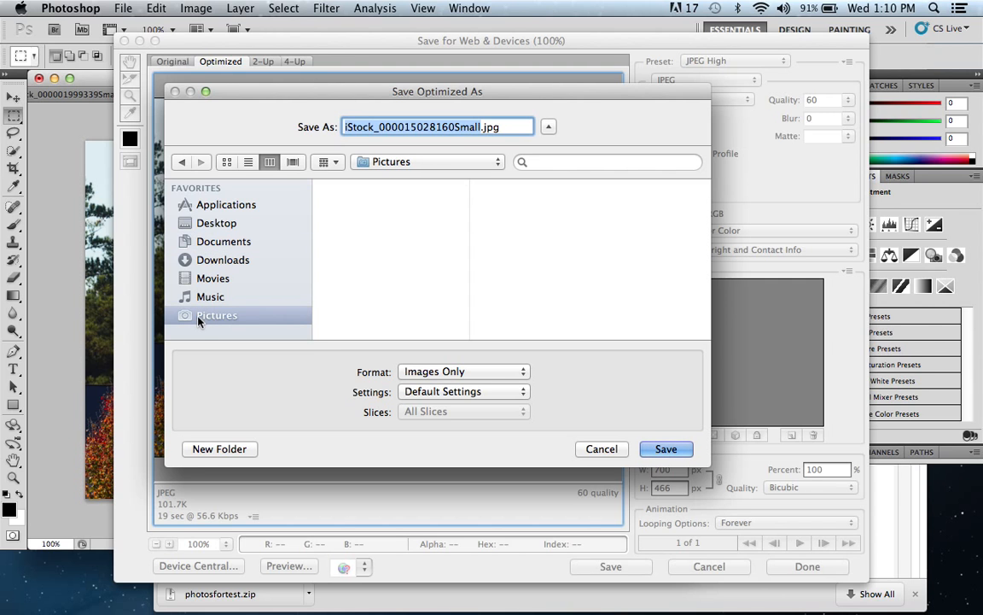
{"action": "left_click", "coordinate": [203, 452]}
{"action": "type", "text": "gallery"}
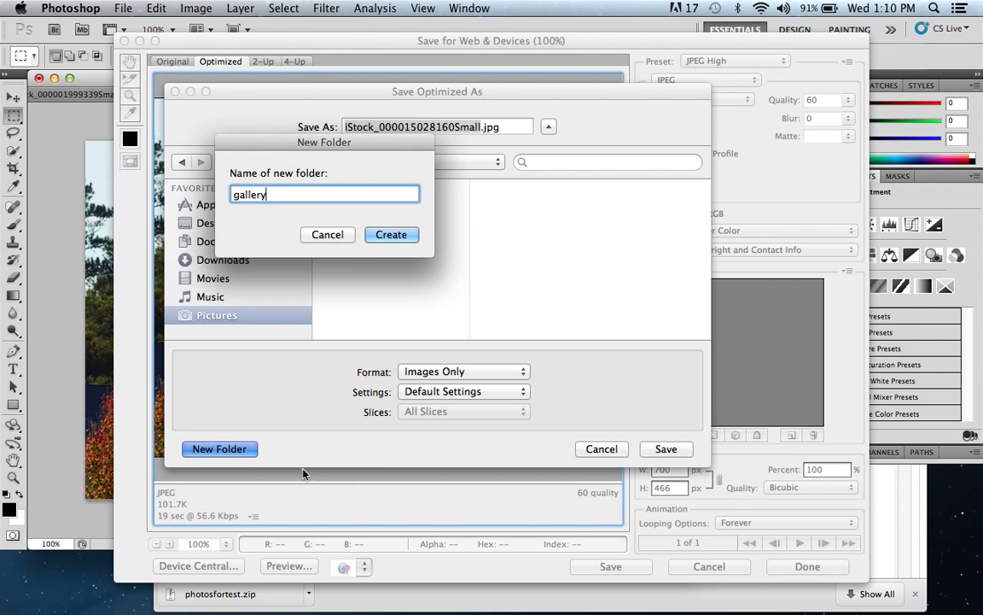
{"action": "left_click", "coordinate": [398, 239]}
{"action": "type", "text": "es"}
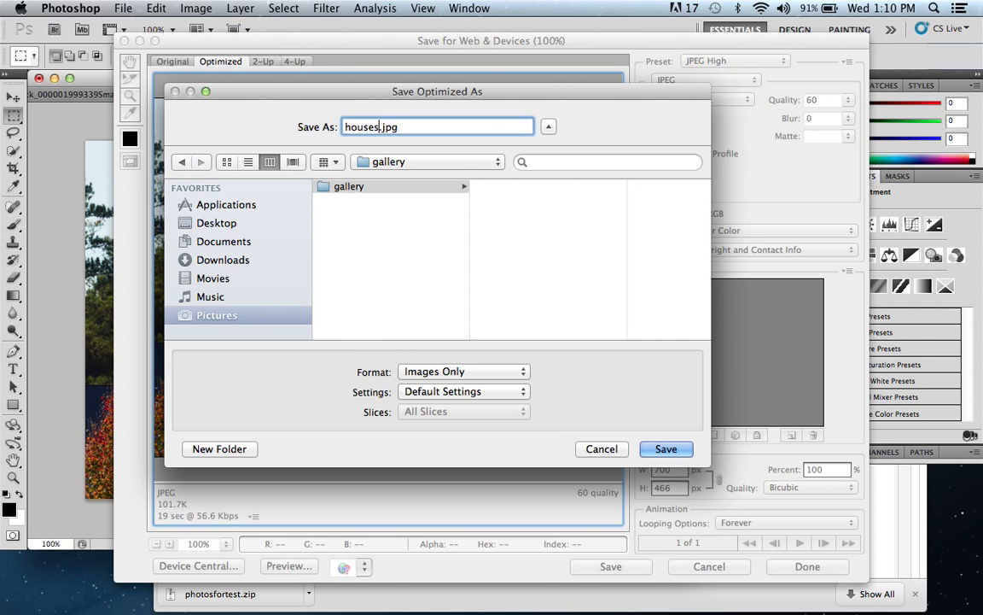
{"action": "key", "text": "Return"}
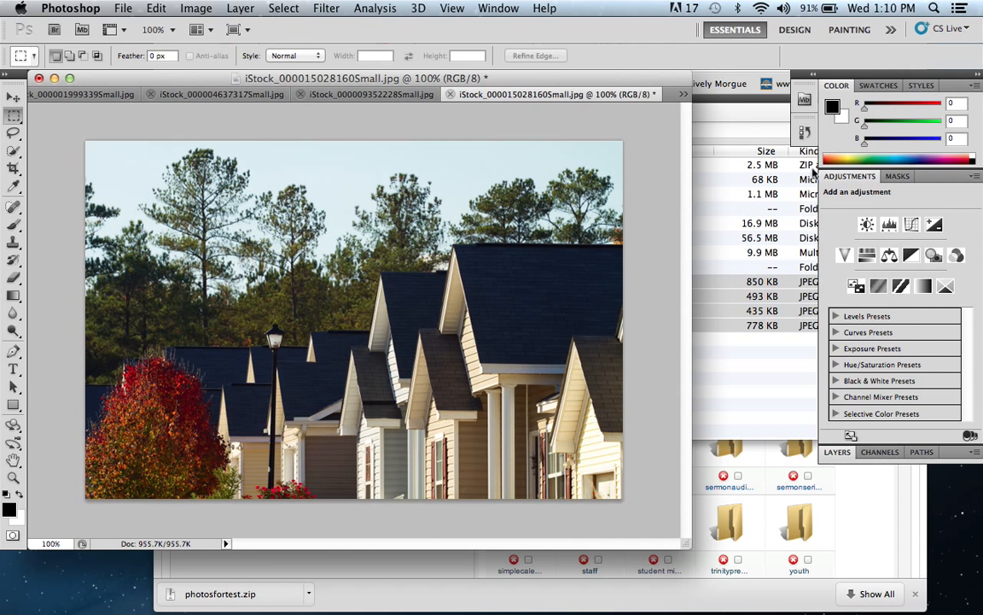
{"action": "left_click_drag", "start_coordinate": [392, 84], "coordinate": [391, 96]}
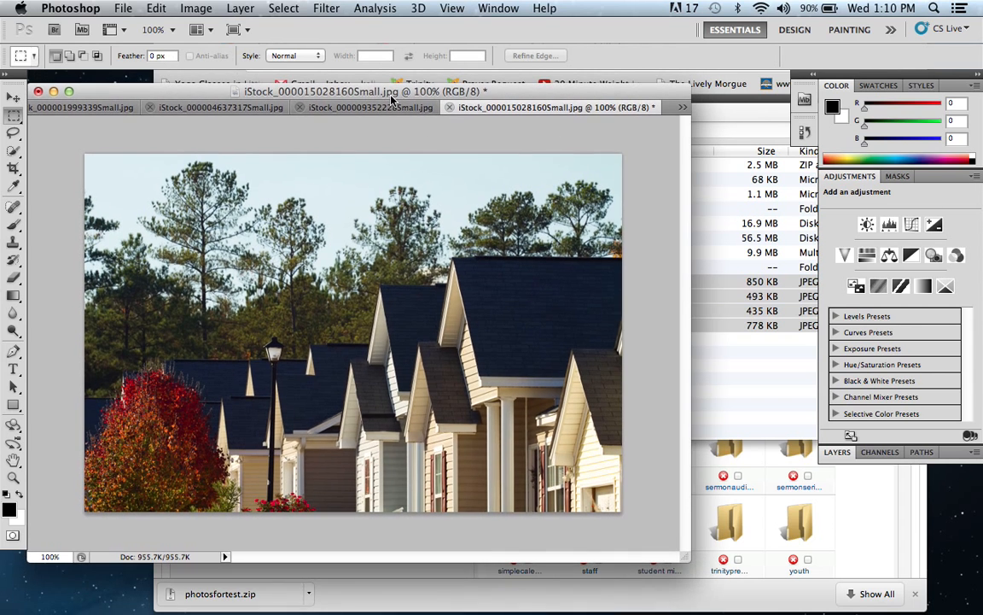
{"action": "left_click", "coordinate": [389, 107]}
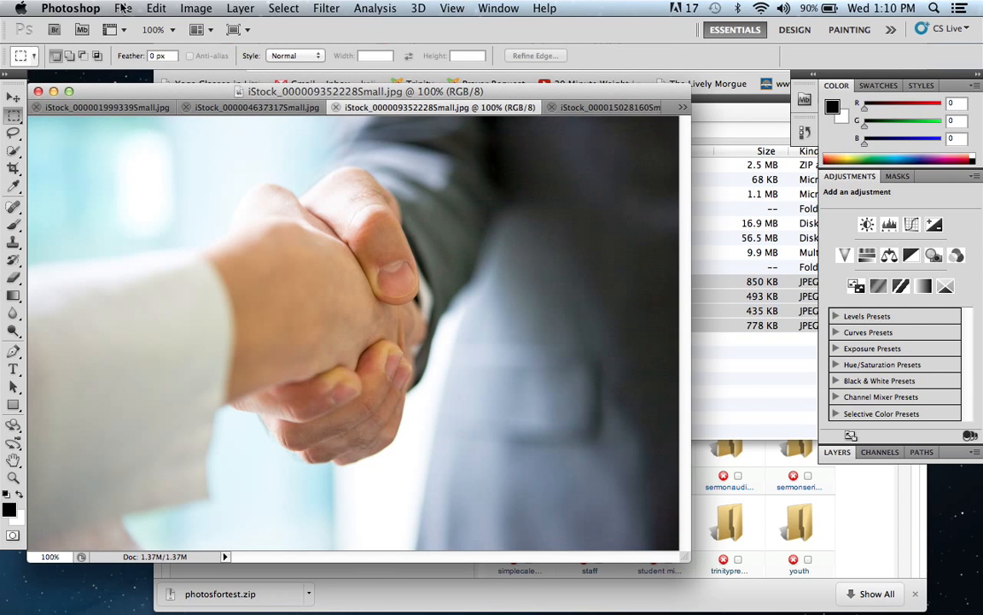
{"action": "left_click", "coordinate": [120, 7]}
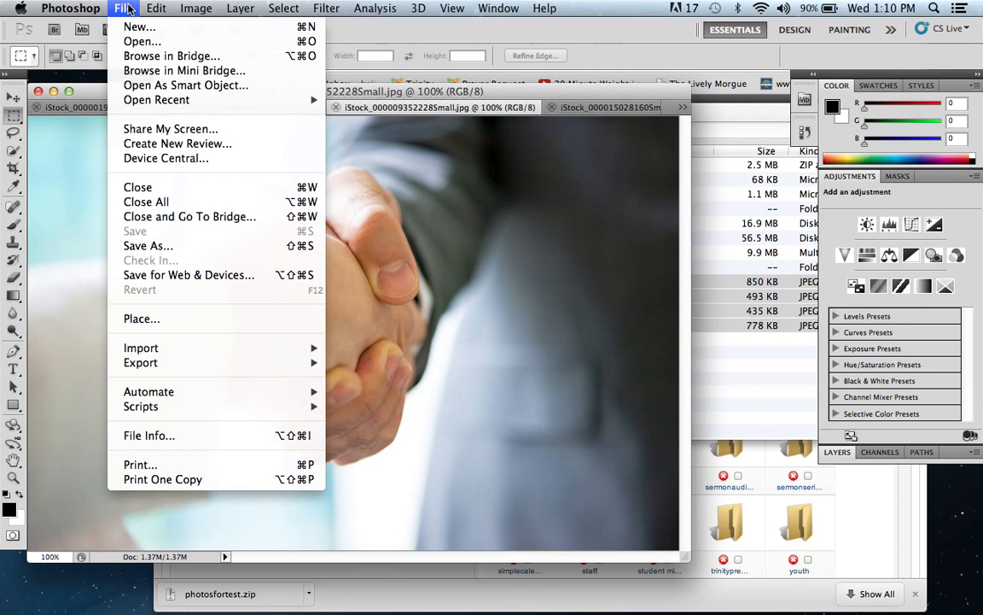
{"action": "left_click", "coordinate": [145, 276]}
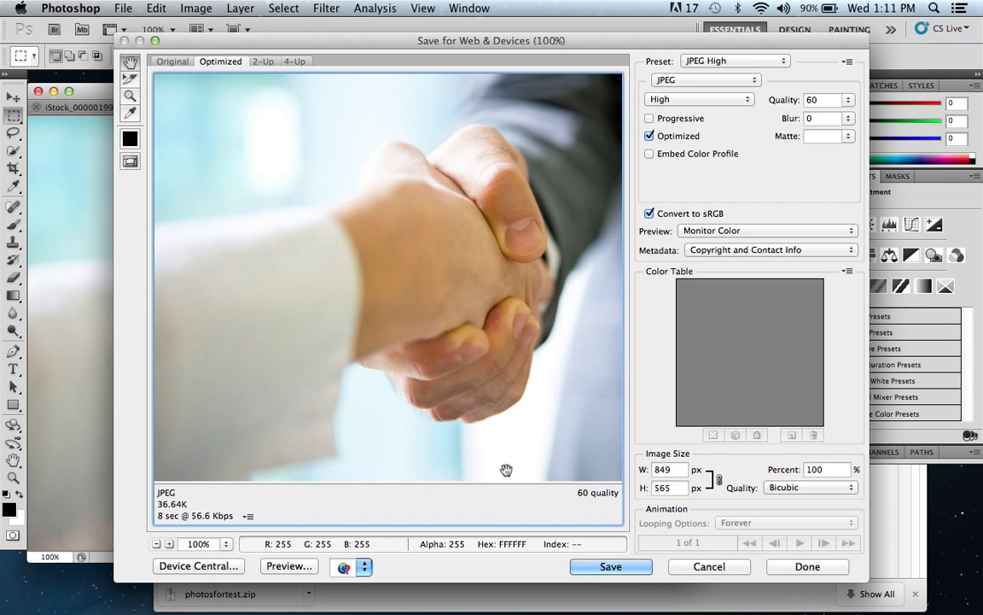
{"action": "left_click", "coordinate": [712, 572]}
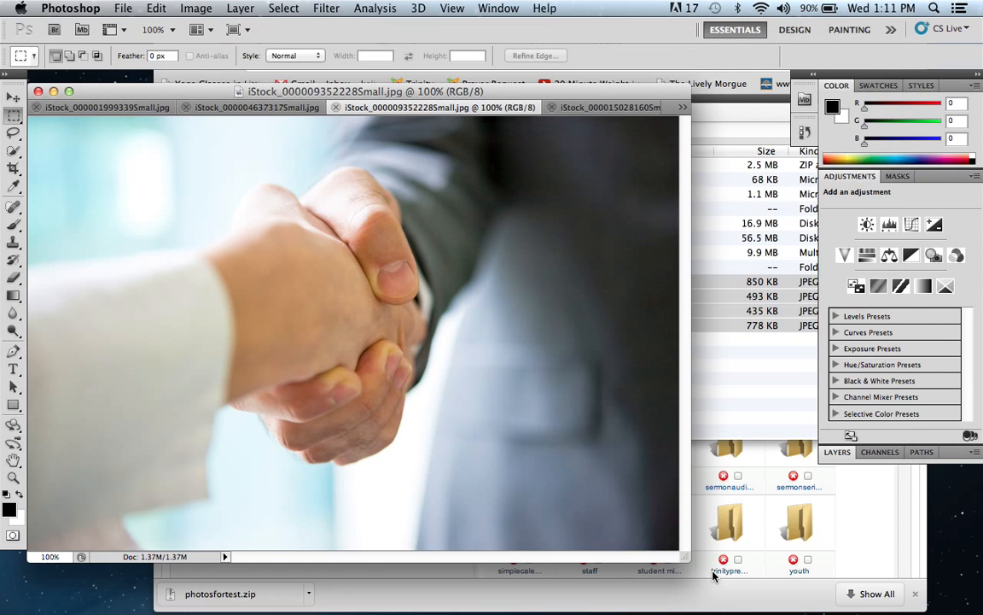
Step: Resize the handshake photo to 700 pixels wide with proportions constrained
{"action": "left_click", "coordinate": [192, 8]}
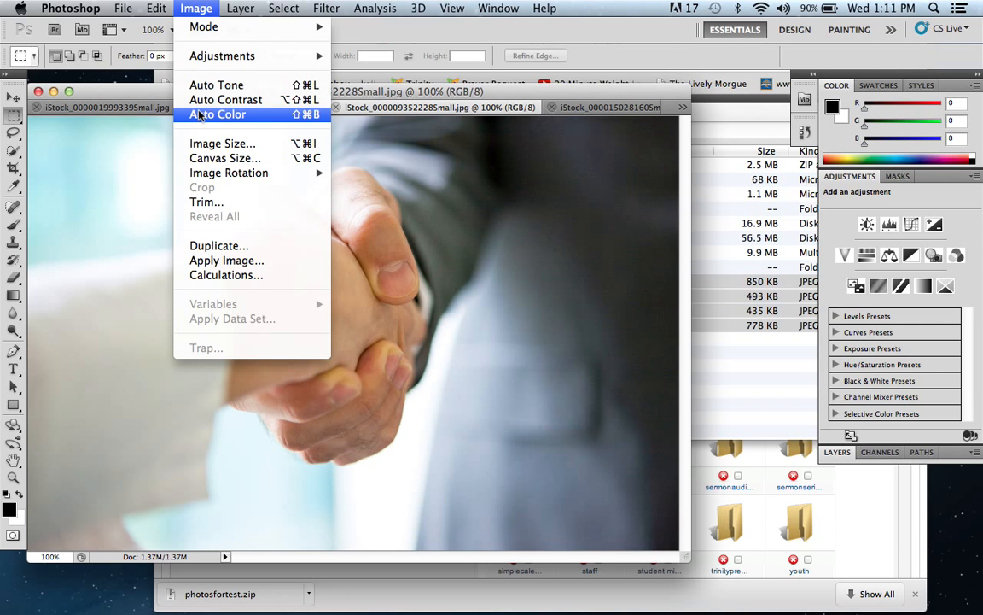
{"action": "left_click", "coordinate": [202, 144]}
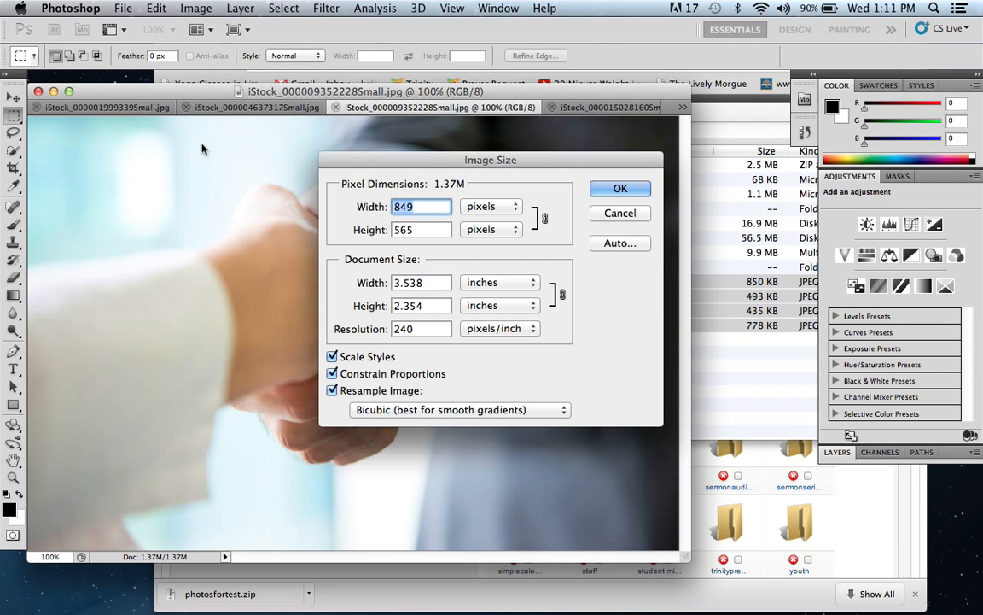
{"action": "type", "text": "700"}
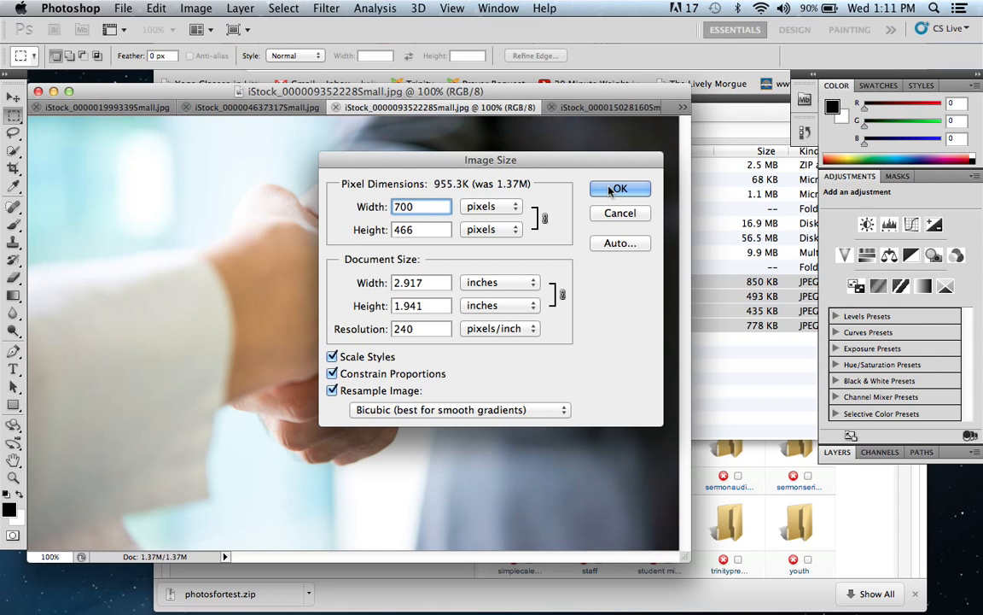
{"action": "left_click", "coordinate": [617, 188]}
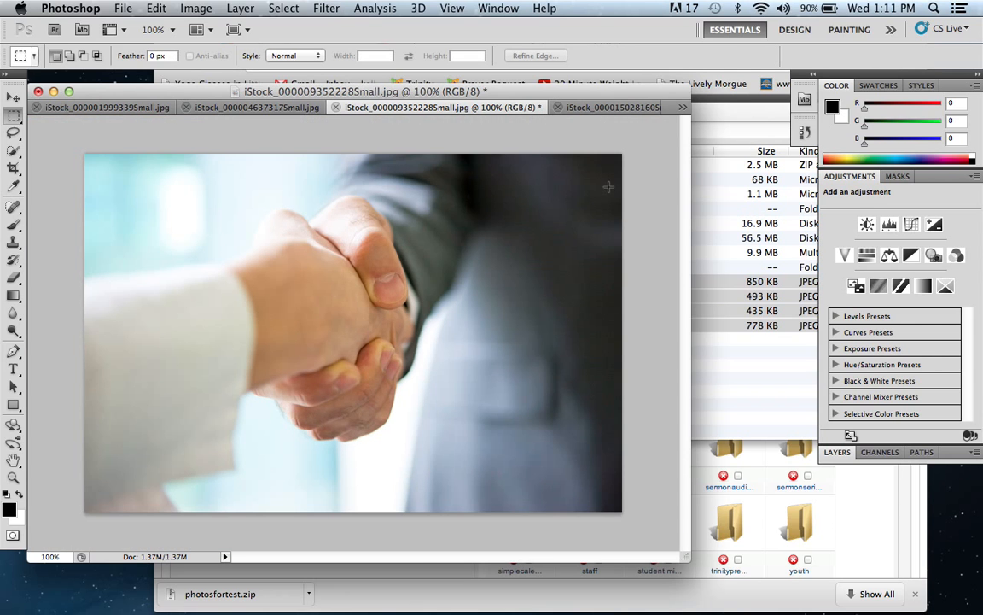
Step: Save the handshake photo for web as a JPEG named hands.jpg in the gallery folder
{"action": "left_click", "coordinate": [125, 9]}
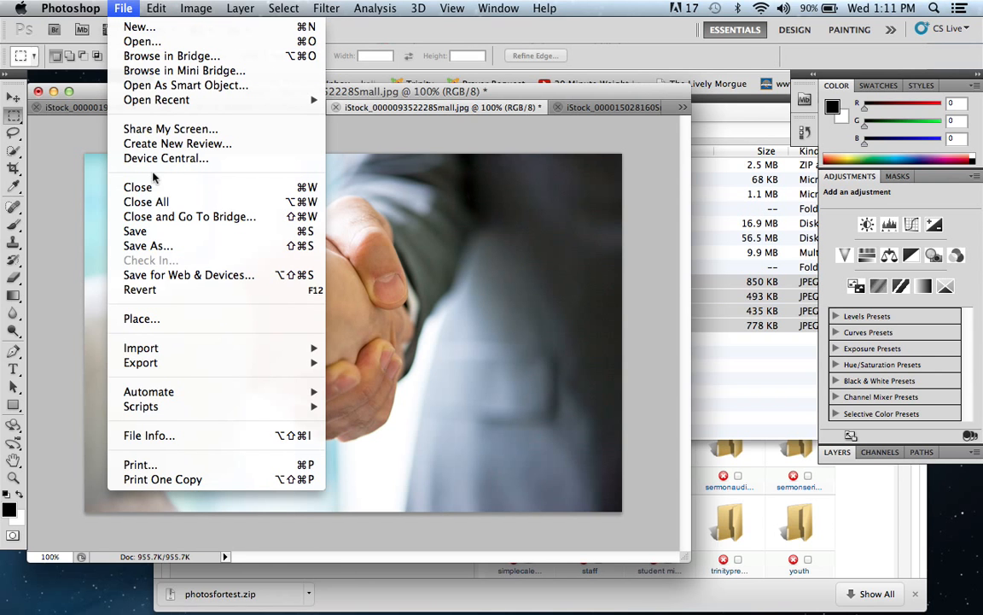
{"action": "left_click", "coordinate": [184, 275]}
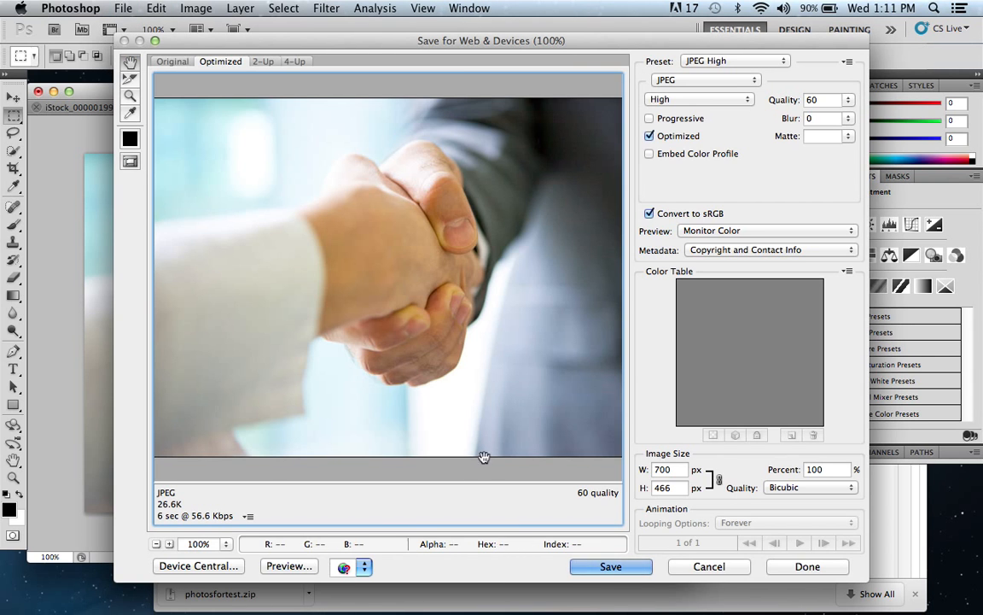
{"action": "left_click", "coordinate": [620, 569]}
{"action": "type", "text": "hands"}
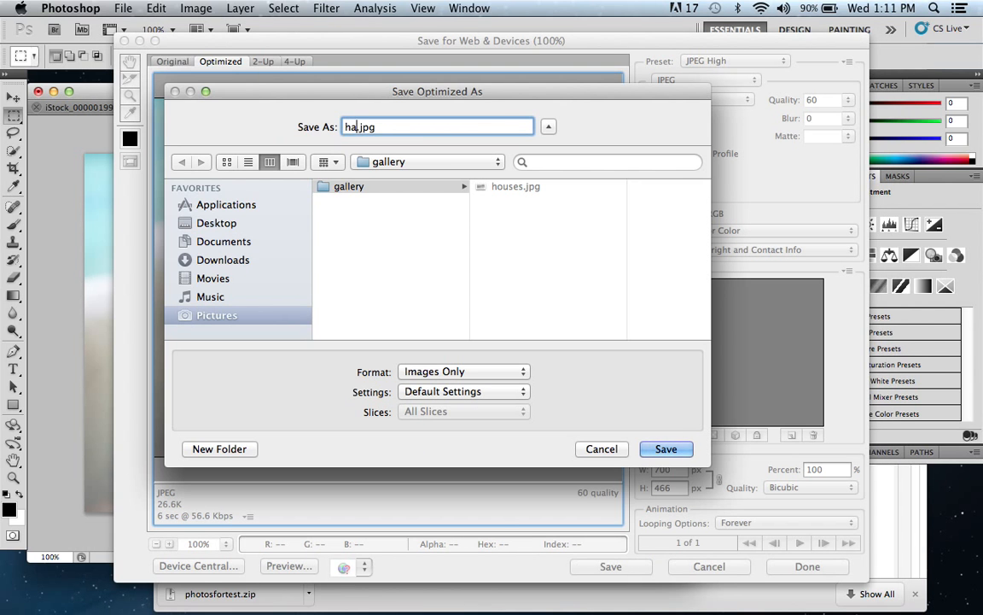
{"action": "key", "text": "Return"}
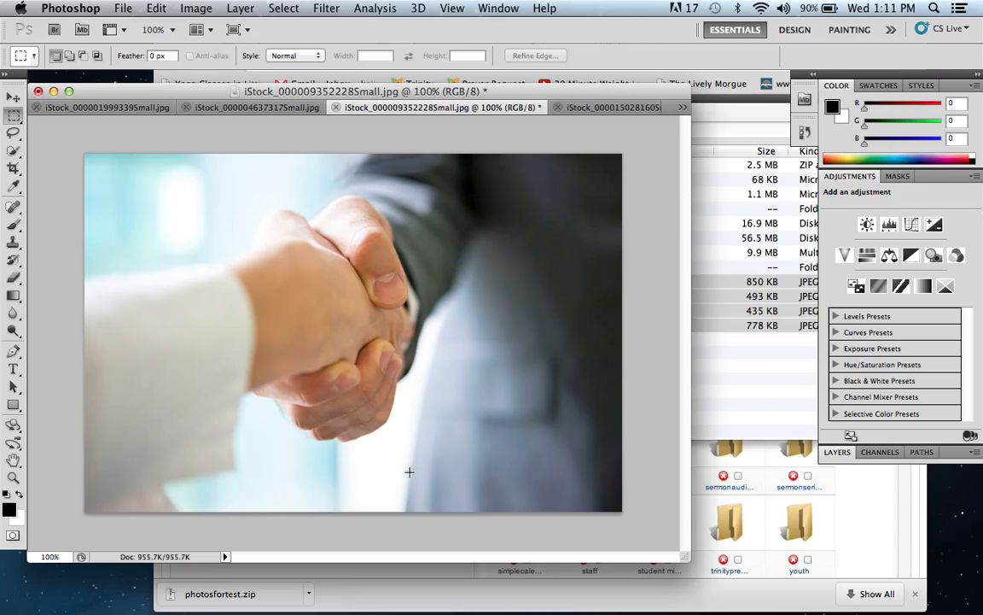
{"action": "left_click", "coordinate": [243, 107]}
{"action": "left_click", "coordinate": [213, 7]}
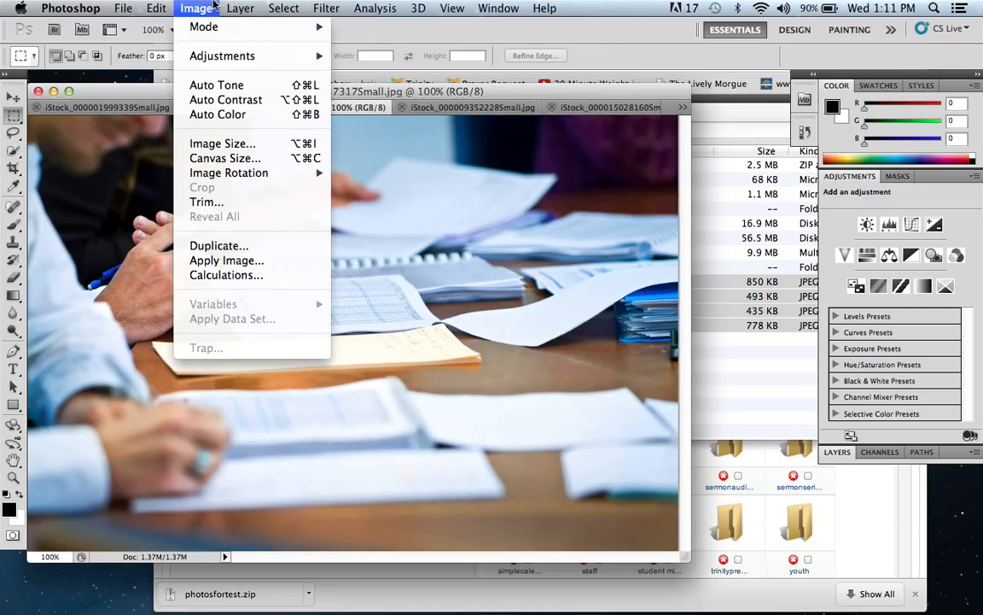
{"action": "left_click", "coordinate": [224, 141]}
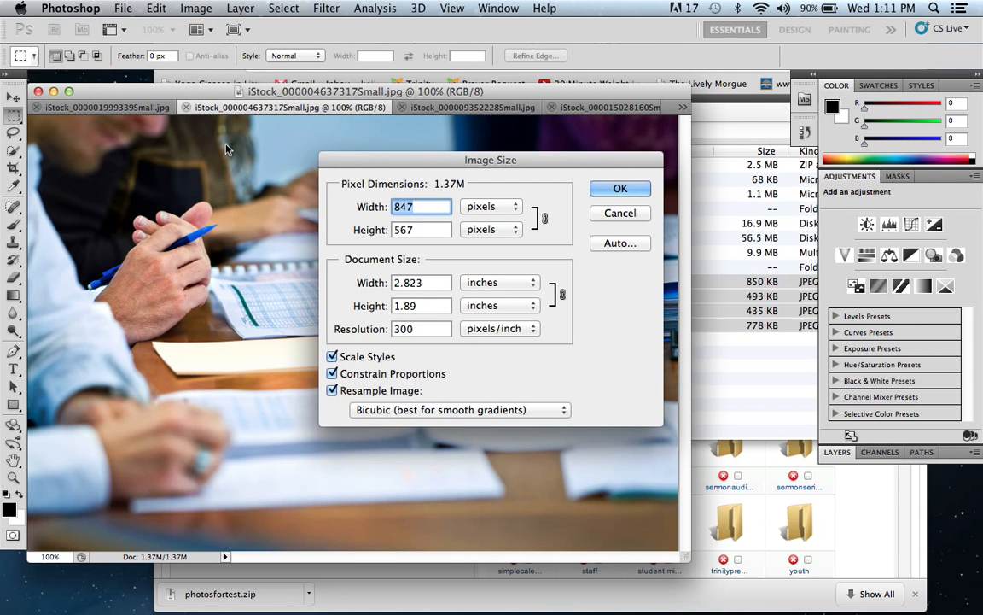
{"action": "type", "text": "700"}
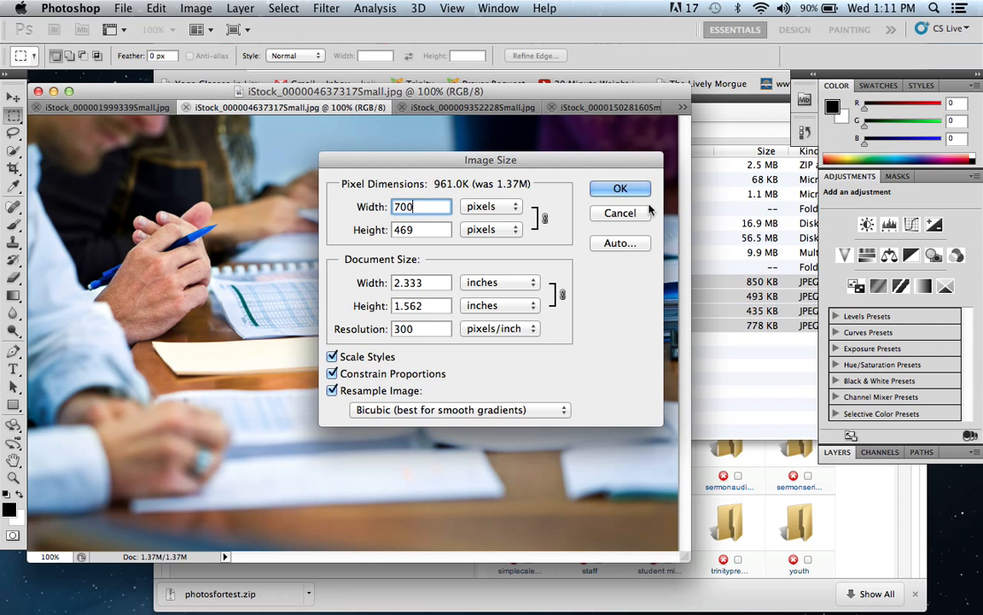
{"action": "left_click", "coordinate": [620, 188]}
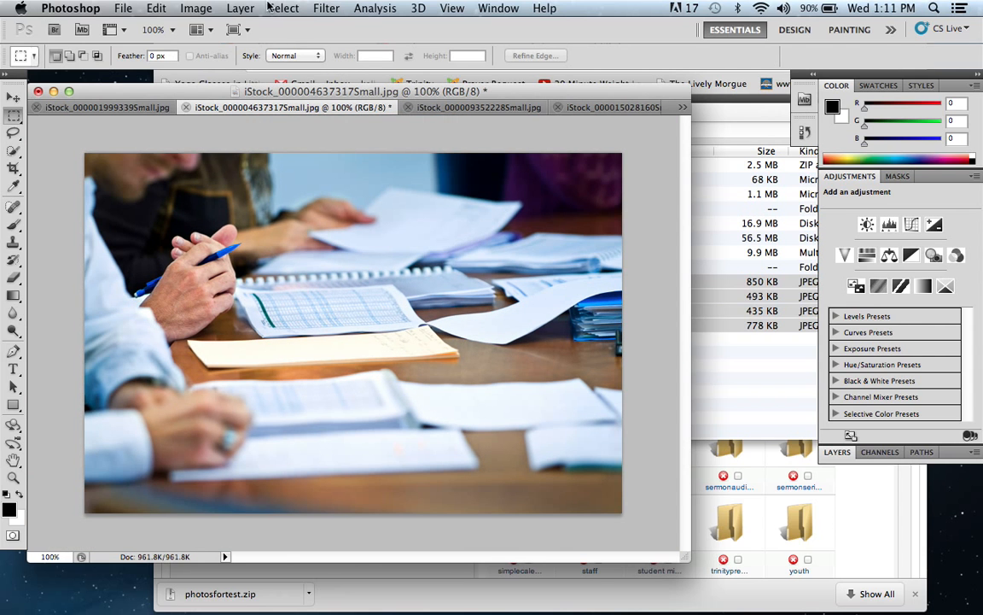
Step: Save the desk paperwork photo for web as a JPEG named working.jpg in the gallery folder
{"action": "left_click", "coordinate": [122, 9]}
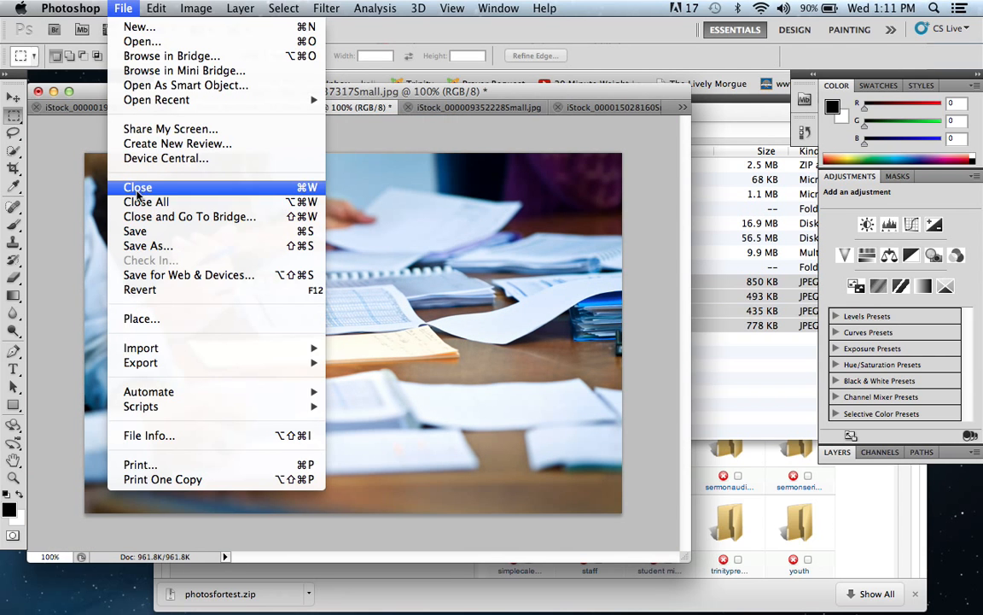
{"action": "left_click", "coordinate": [163, 276]}
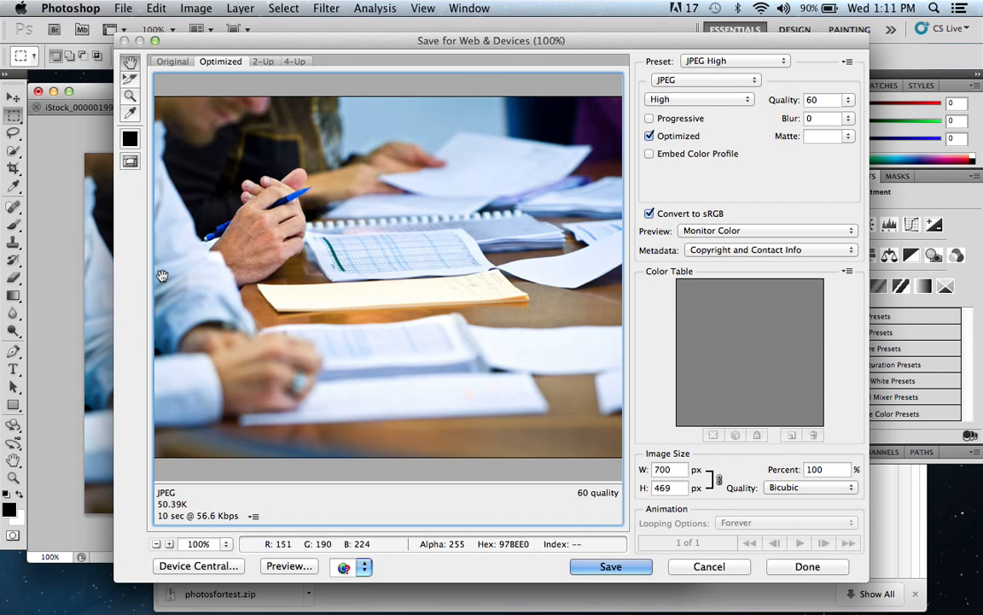
{"action": "left_click", "coordinate": [613, 566]}
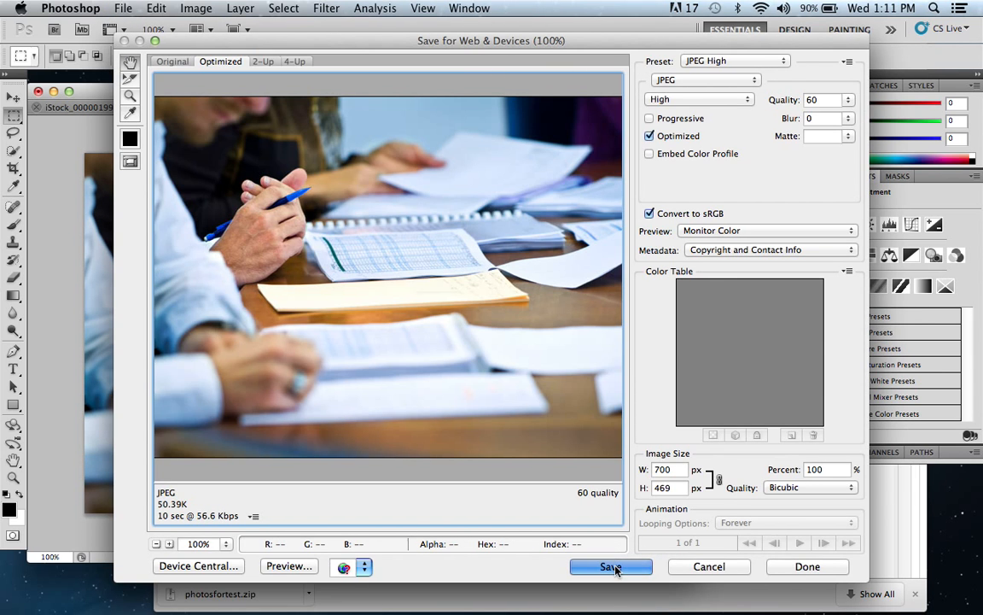
{"action": "type", "text": "working"}
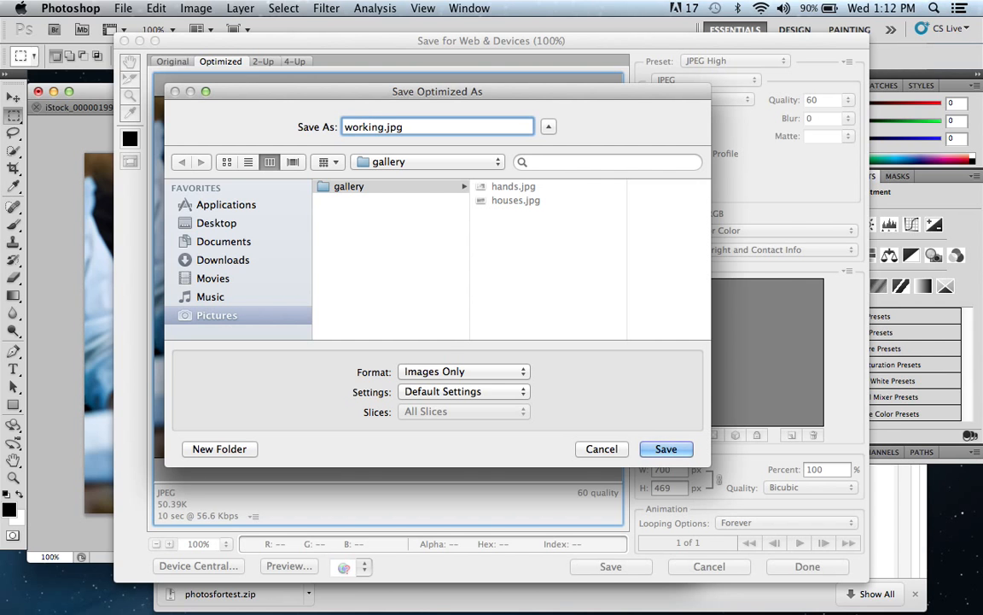
{"action": "key", "text": "Return"}
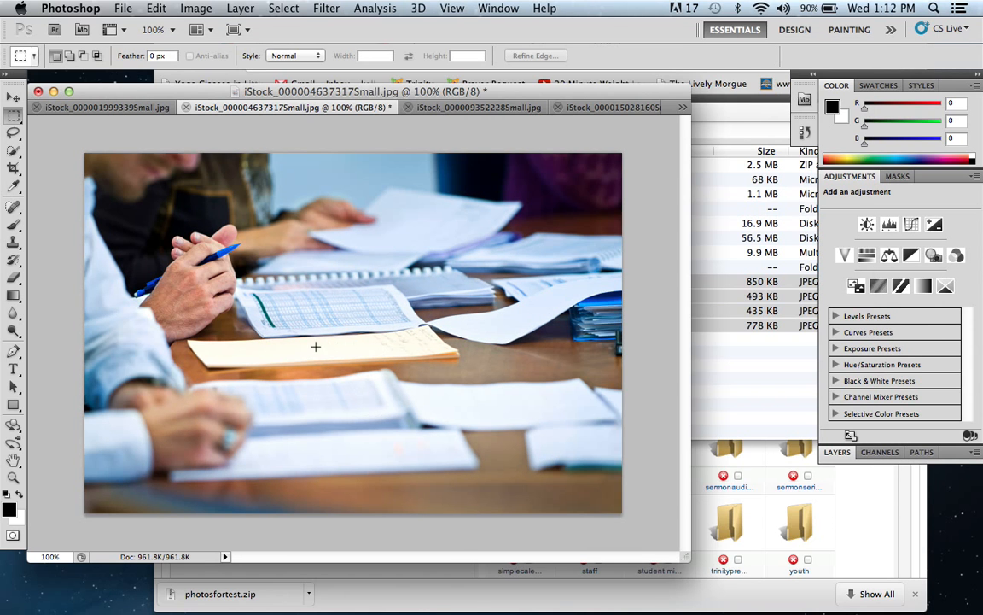
{"action": "left_click", "coordinate": [136, 106]}
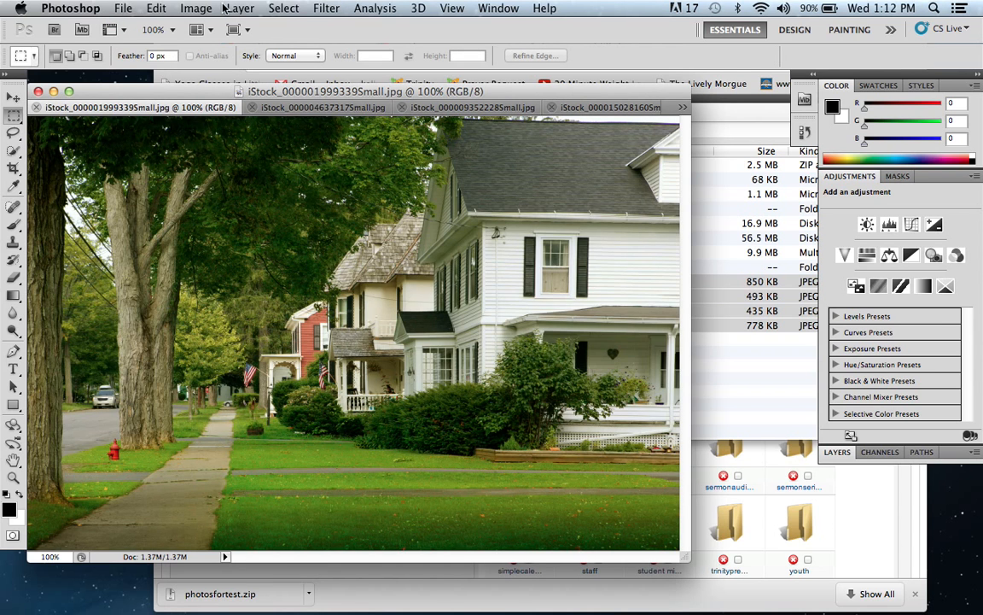
{"action": "left_click", "coordinate": [196, 7]}
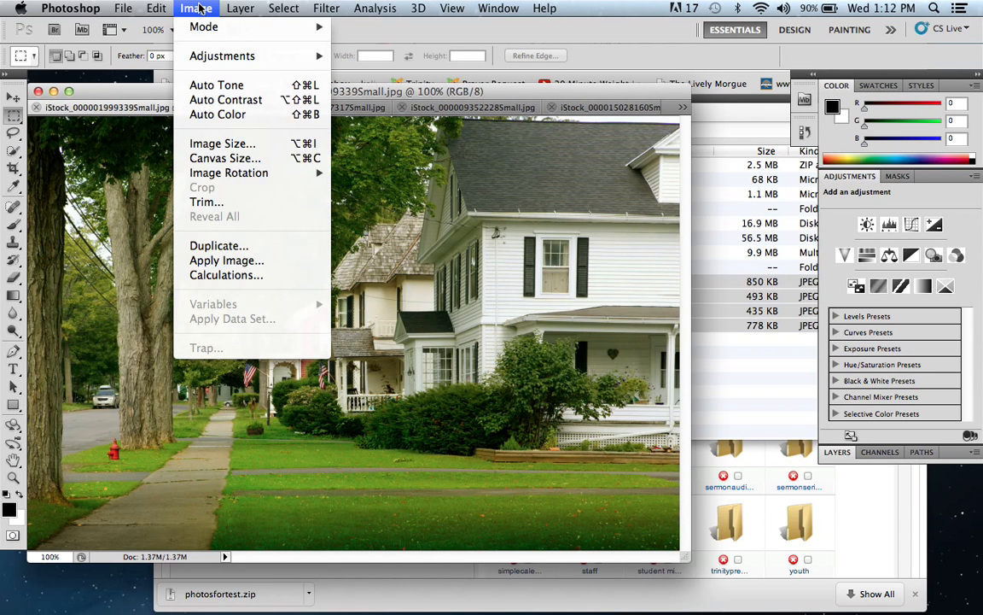
{"action": "left_click", "coordinate": [205, 145]}
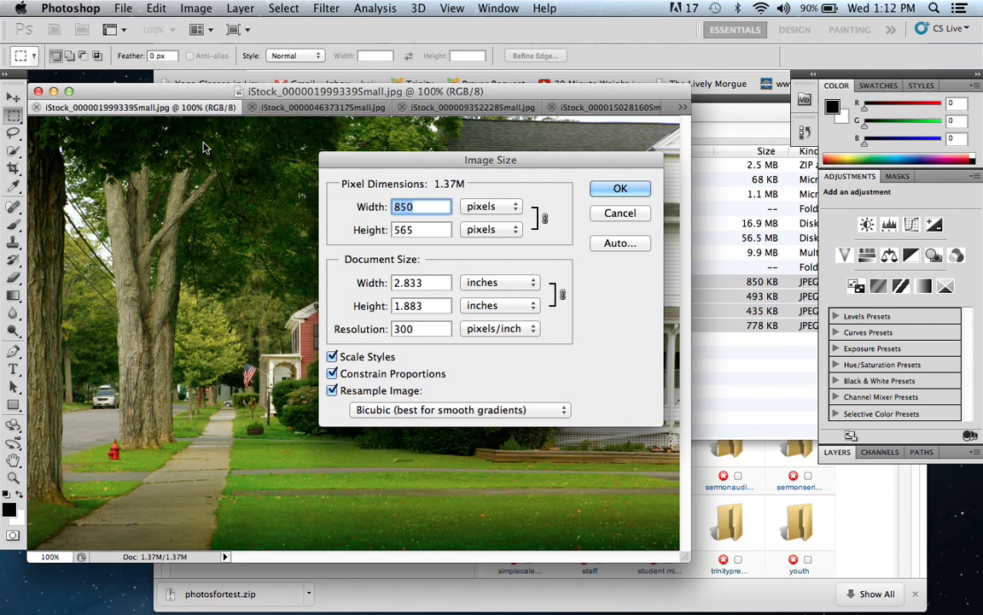
{"action": "type", "text": "700"}
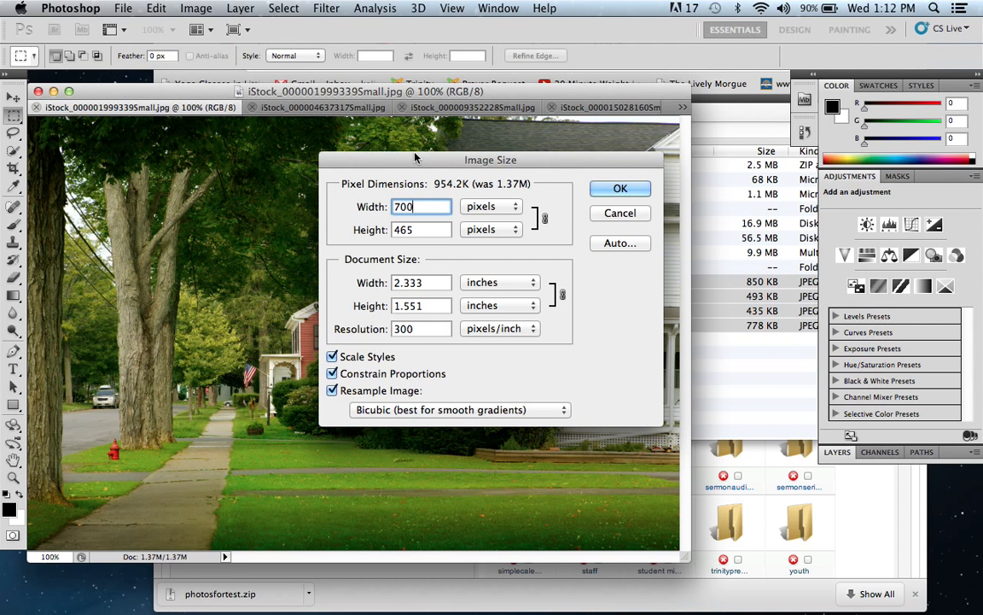
{"action": "left_click", "coordinate": [620, 188]}
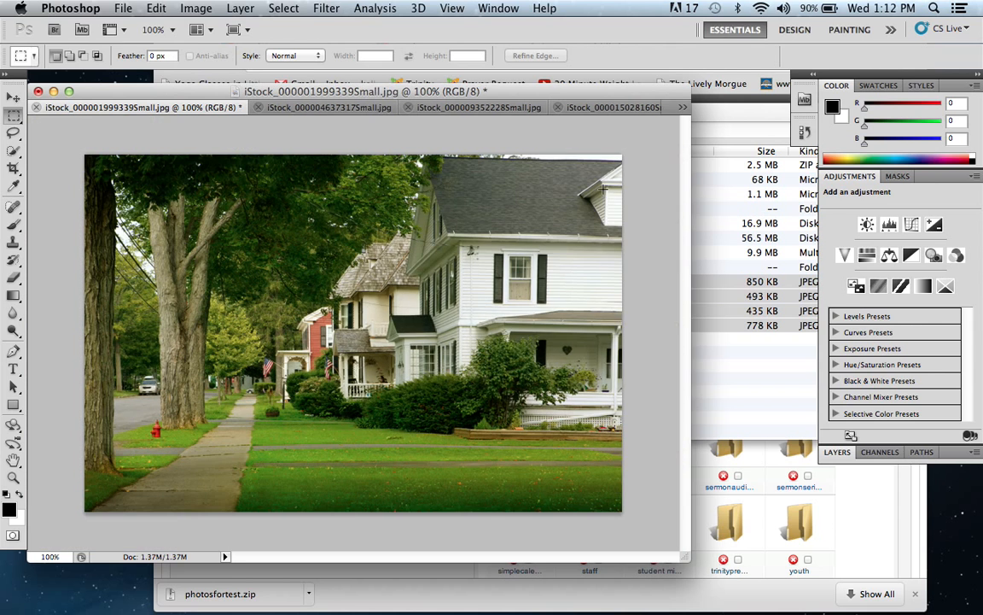
Step: Save the tree-lined street photo for web as a JPEG named hood.jpg in the gallery folder
{"action": "left_click", "coordinate": [121, 8]}
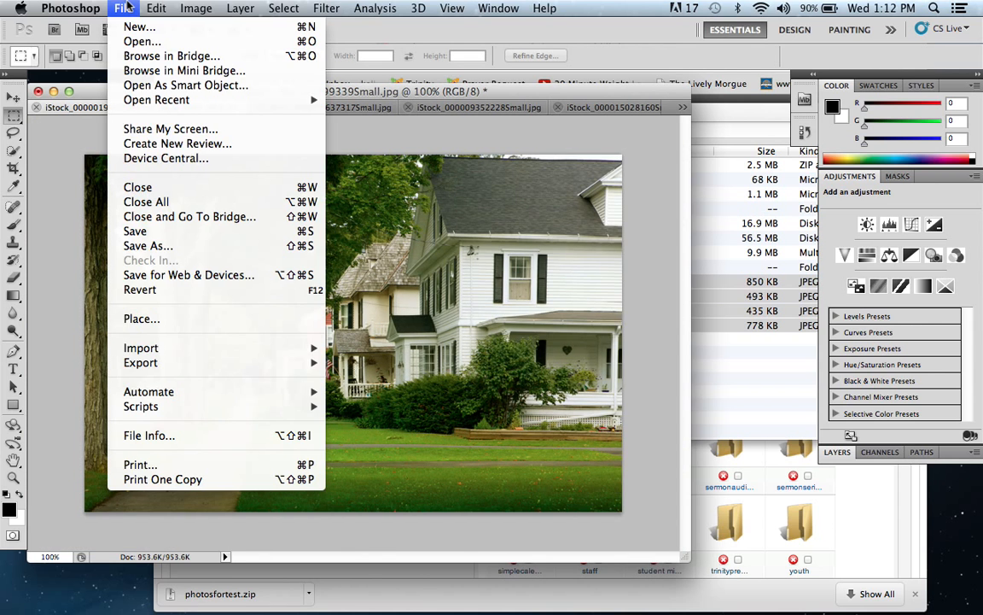
{"action": "left_click", "coordinate": [198, 275]}
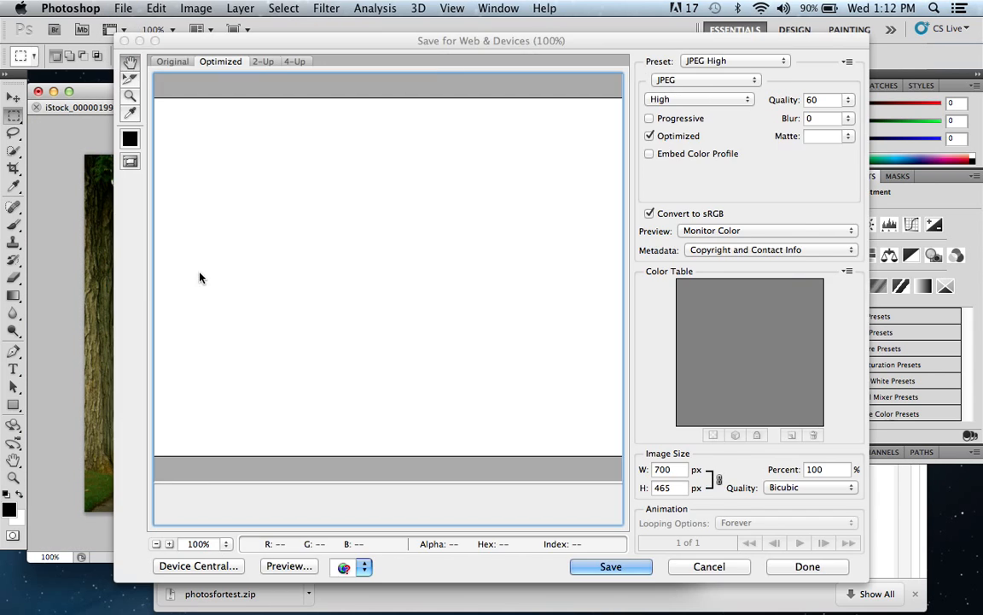
{"action": "left_click", "coordinate": [594, 565]}
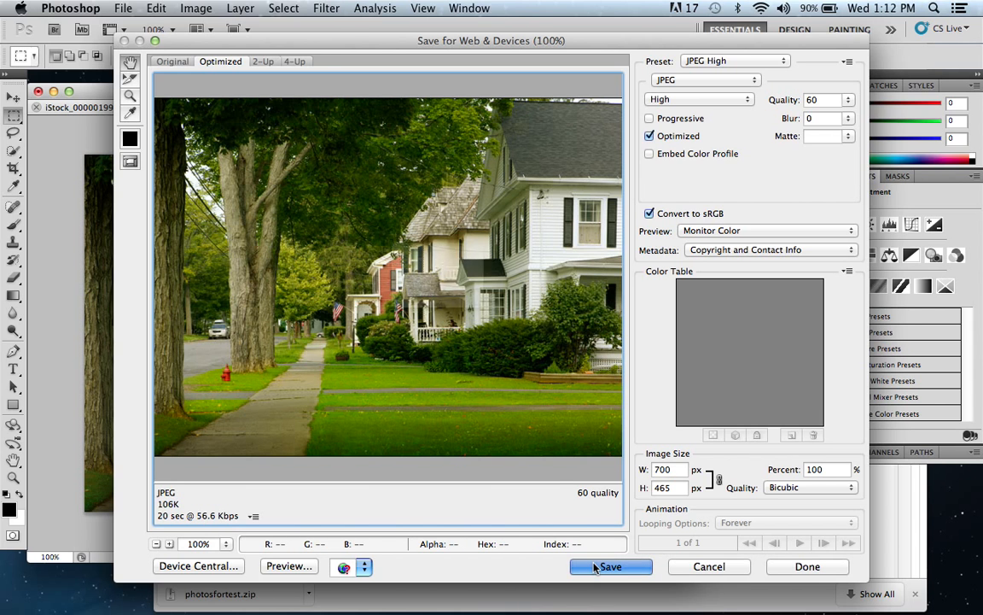
{"action": "type", "text": "hood"}
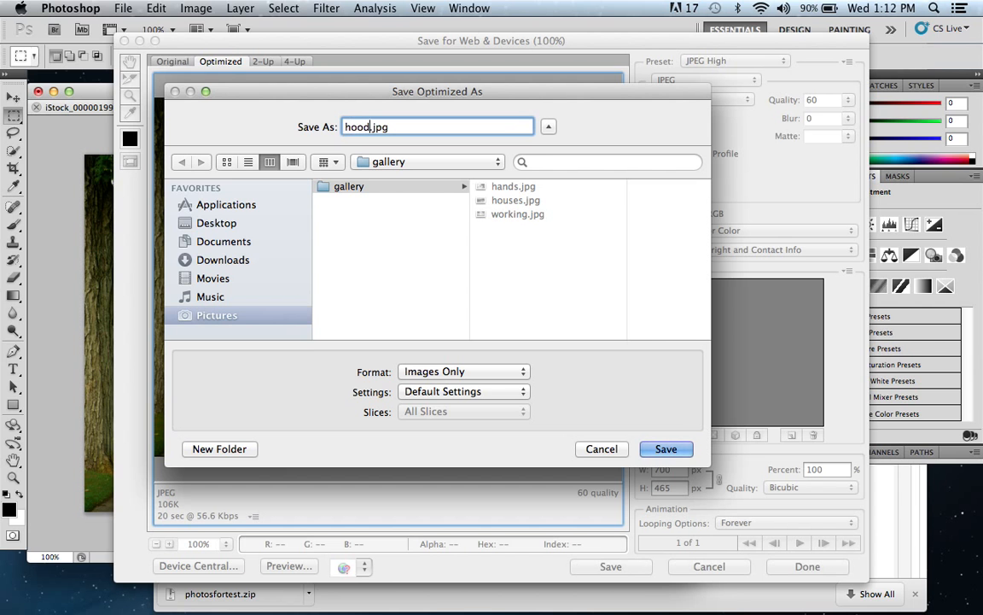
{"action": "key", "text": "Return"}
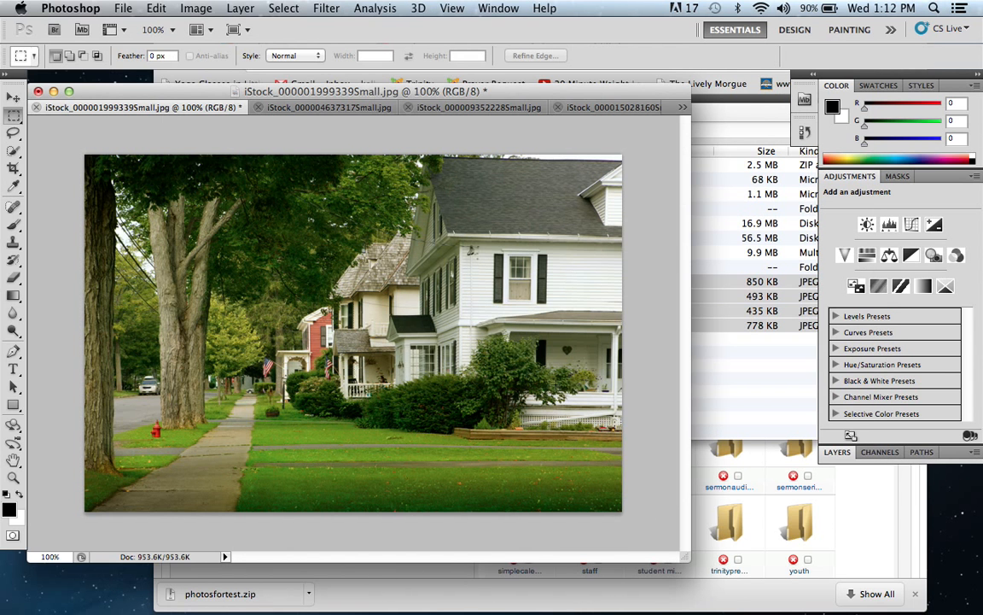
Step: Switch to the Joomla Media Manager in Chrome and open the gallery2012 folder
{"action": "left_click", "coordinate": [742, 129]}
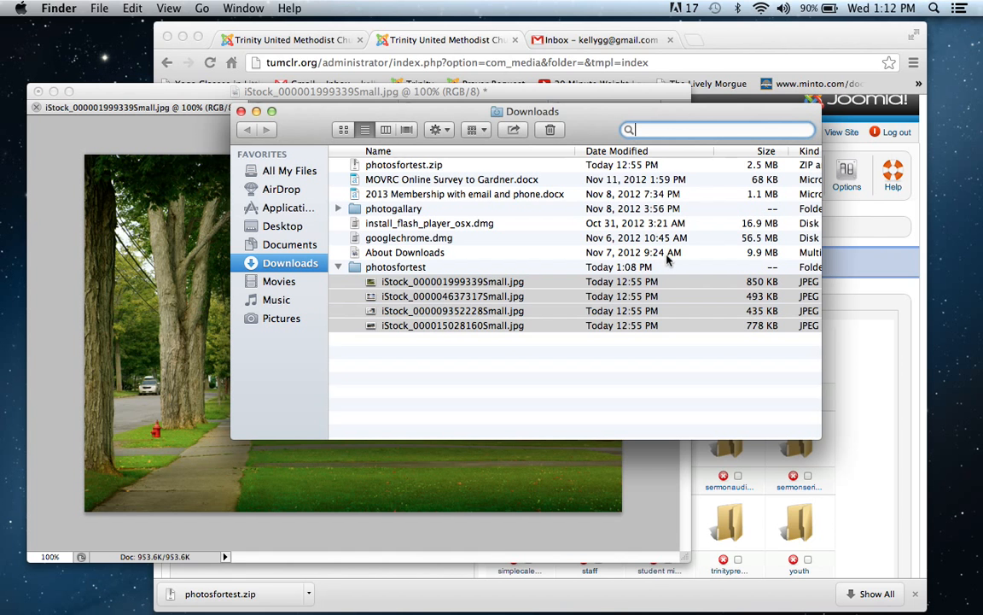
{"action": "left_click", "coordinate": [862, 316]}
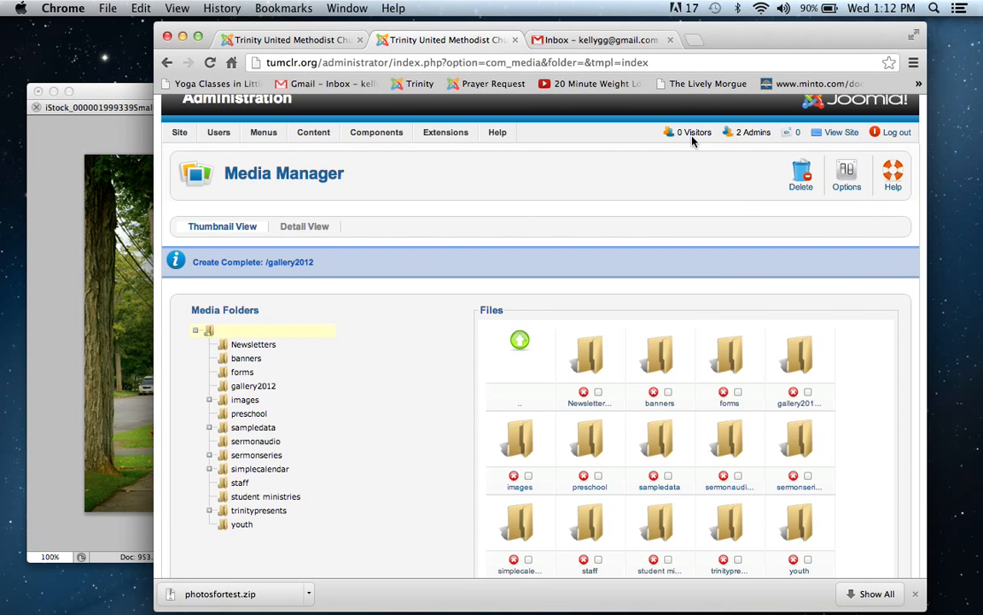
{"action": "left_click_drag", "start_coordinate": [740, 44], "coordinate": [703, 40]}
{"action": "scroll", "coordinate": [869, 125], "scroll_direction": "down", "scroll_amount": 3}
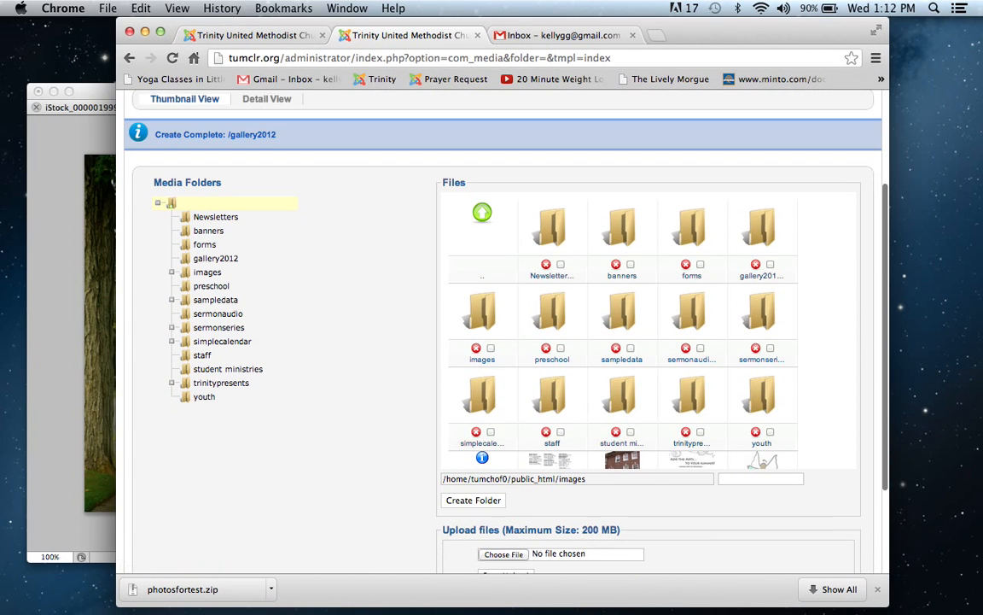
{"action": "left_click", "coordinate": [767, 252]}
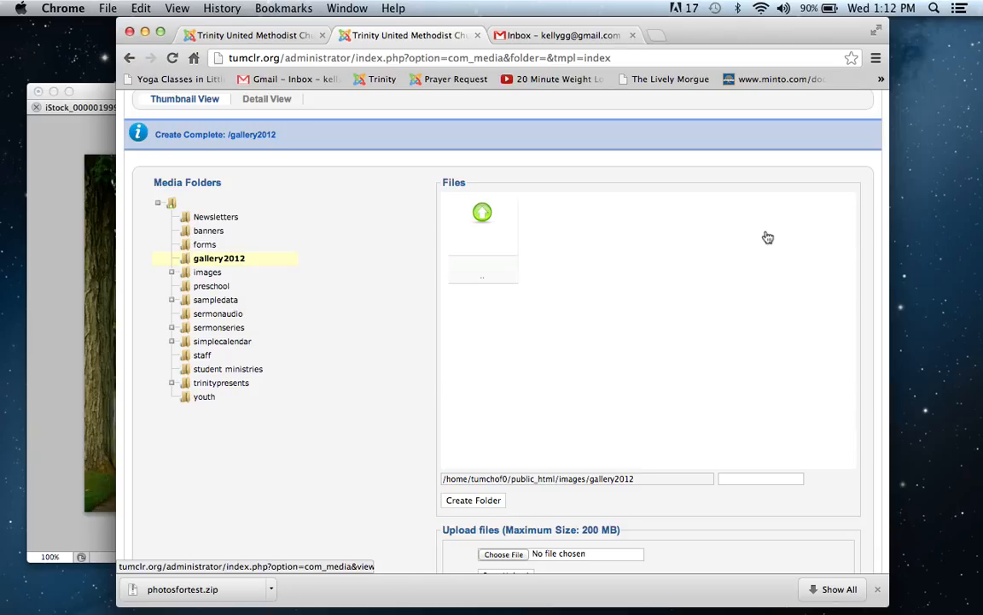
Step: Upload hands.jpg from the gallery folder in Pictures to the gallery2012 media folder
{"action": "left_click", "coordinate": [491, 556]}
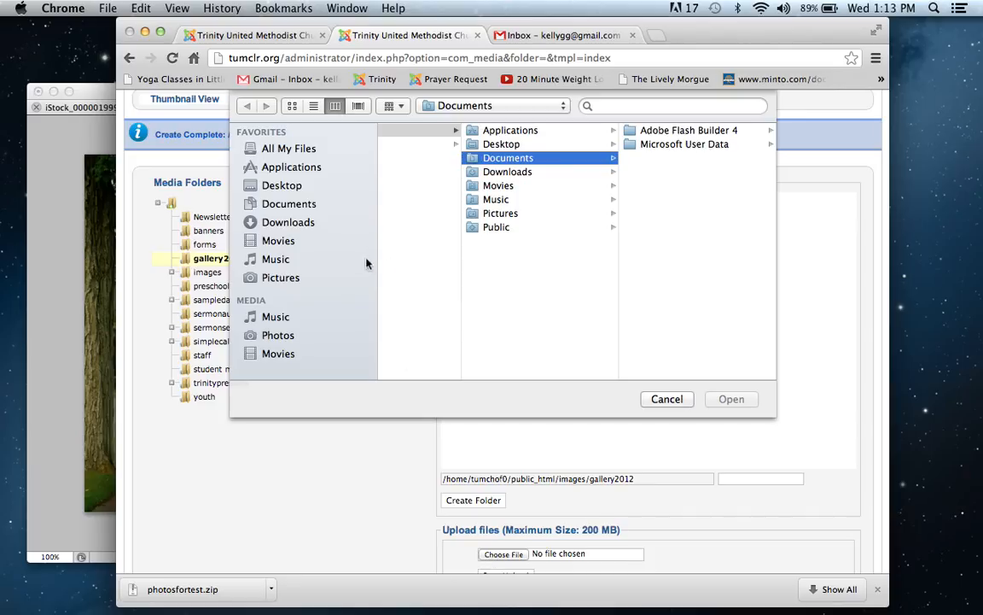
{"action": "left_click", "coordinate": [267, 278]}
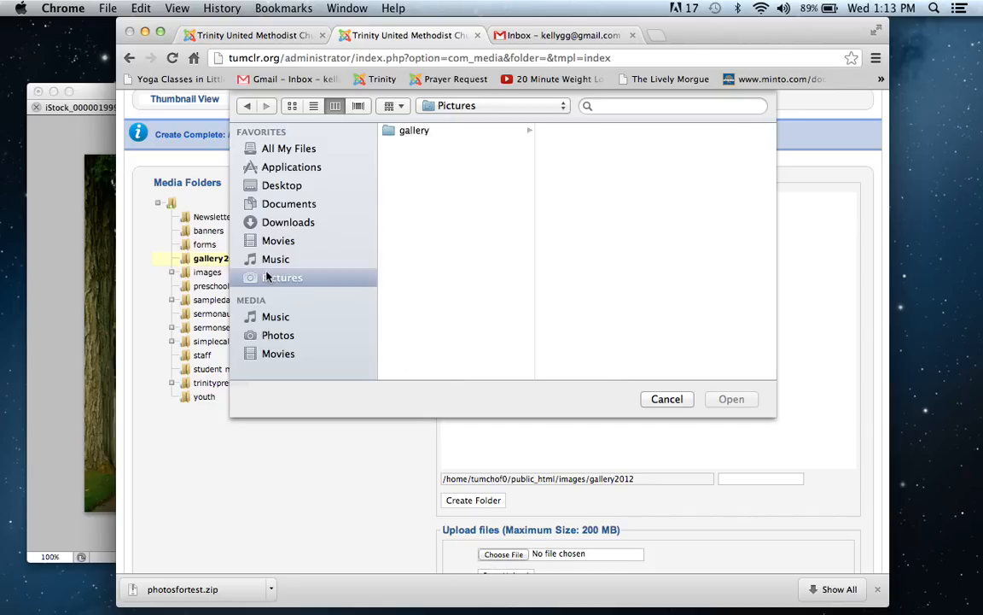
{"action": "left_click", "coordinate": [429, 132]}
{"action": "left_click", "coordinate": [561, 133]}
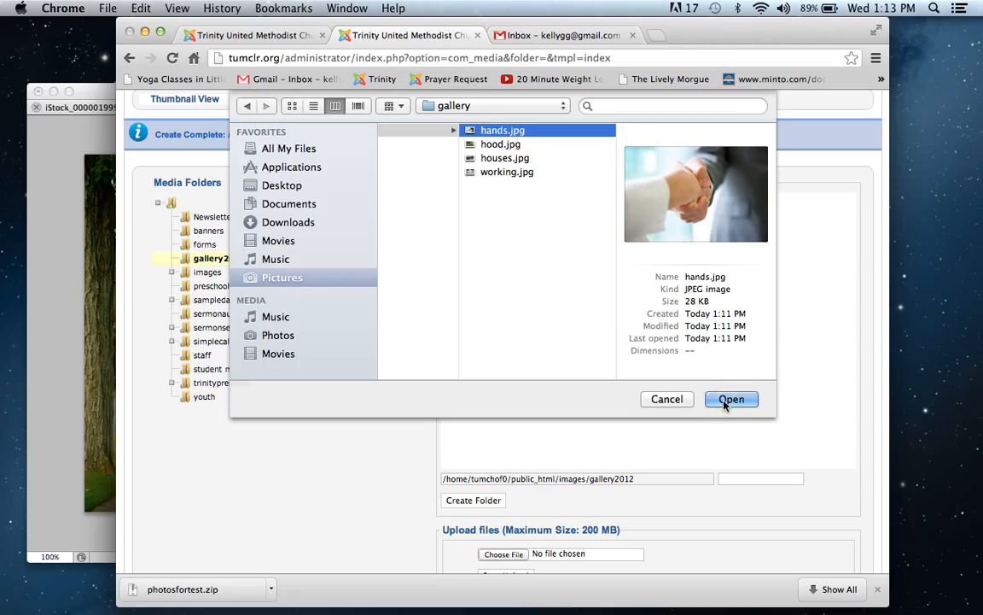
{"action": "key", "text": "Return"}
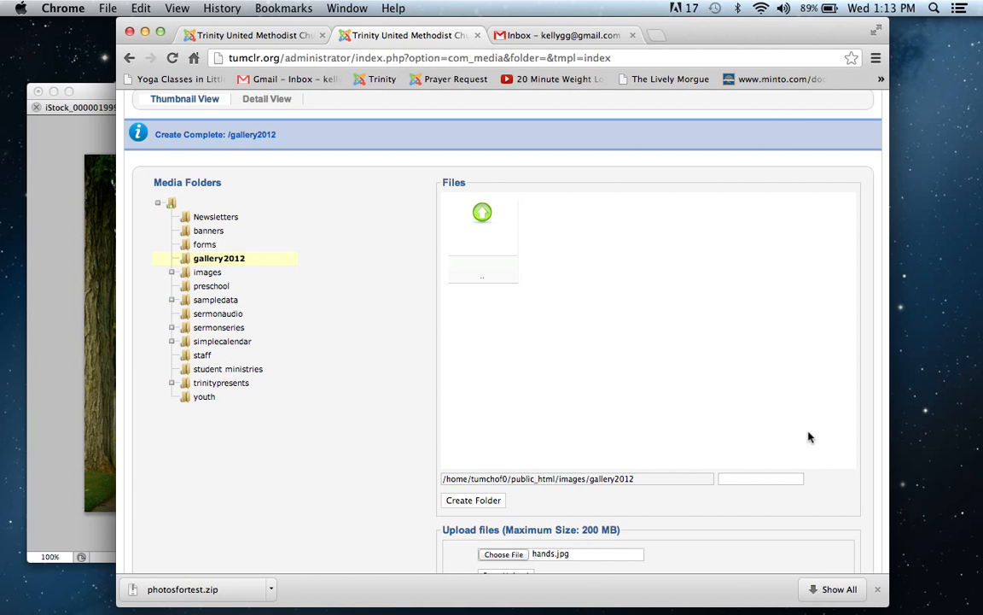
{"action": "scroll", "coordinate": [810, 435], "scroll_direction": "down", "scroll_amount": 2}
{"action": "left_click", "coordinate": [511, 516]}
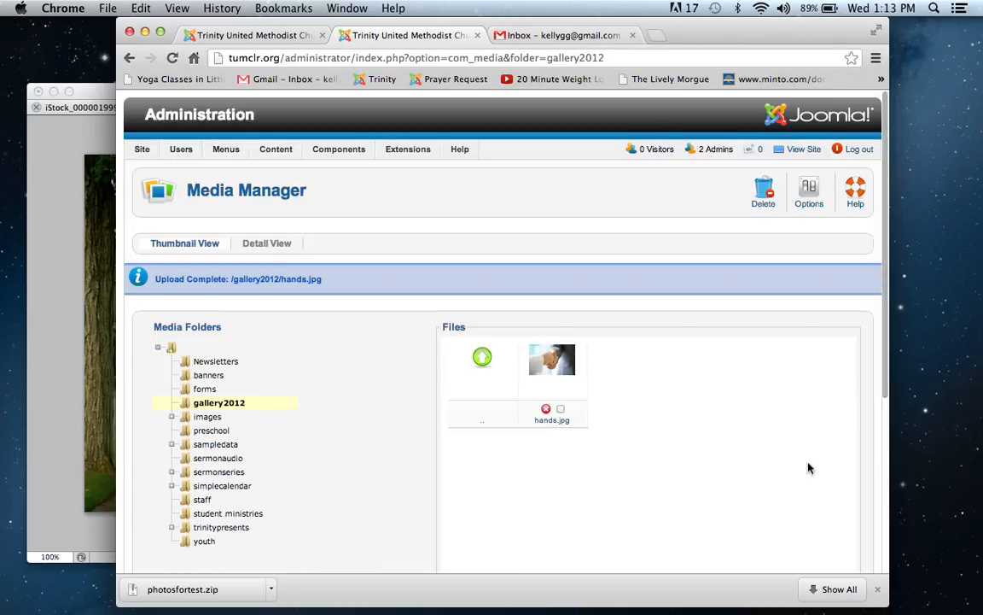
Step: Upload hood.jpg from the local gallery folder to the gallery2012 media folder
{"action": "scroll", "coordinate": [712, 558], "scroll_direction": "down", "scroll_amount": 4}
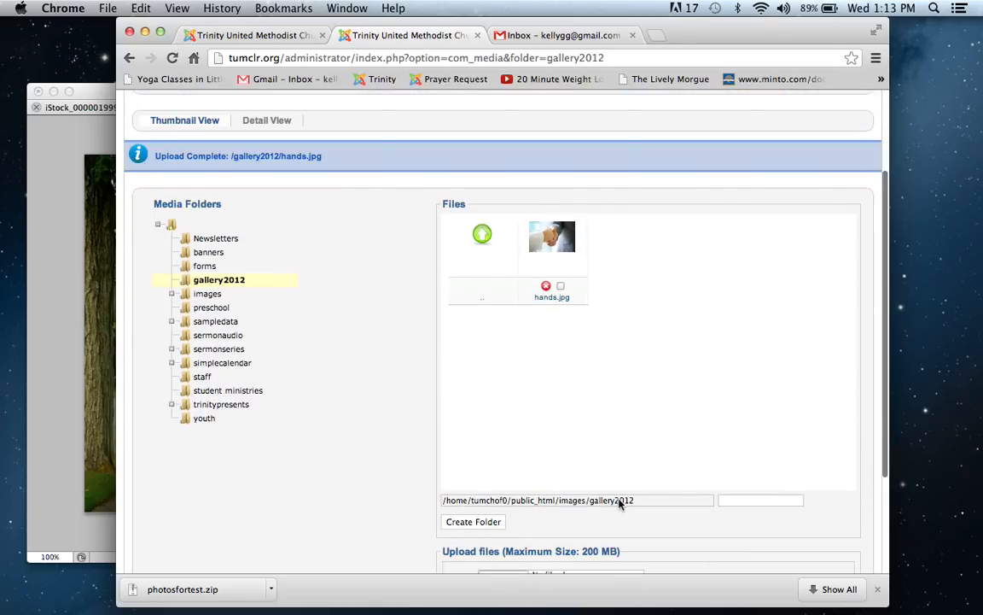
{"action": "scroll", "coordinate": [835, 505], "scroll_direction": "down", "scroll_amount": 2}
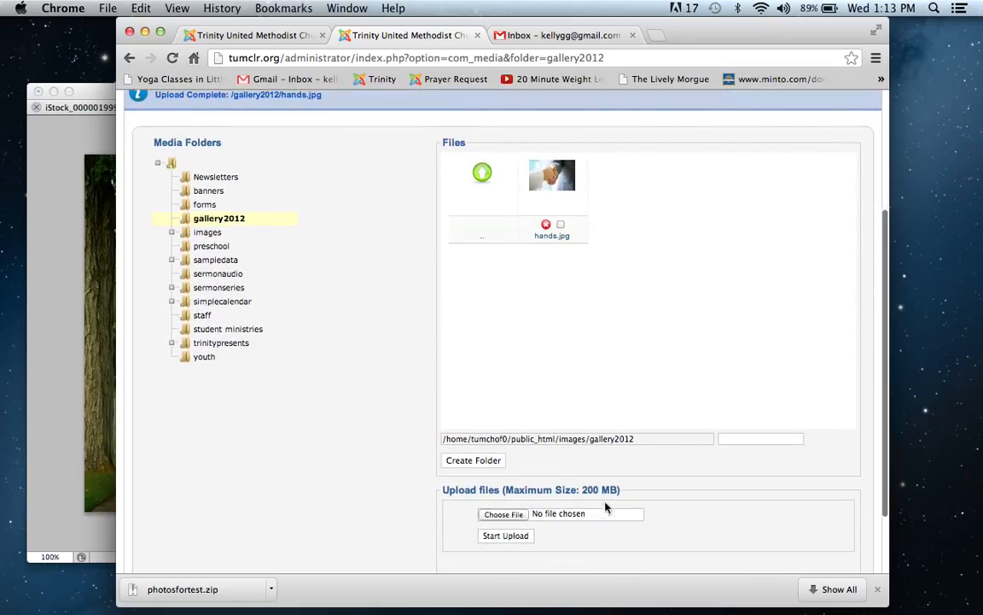
{"action": "left_click", "coordinate": [503, 514]}
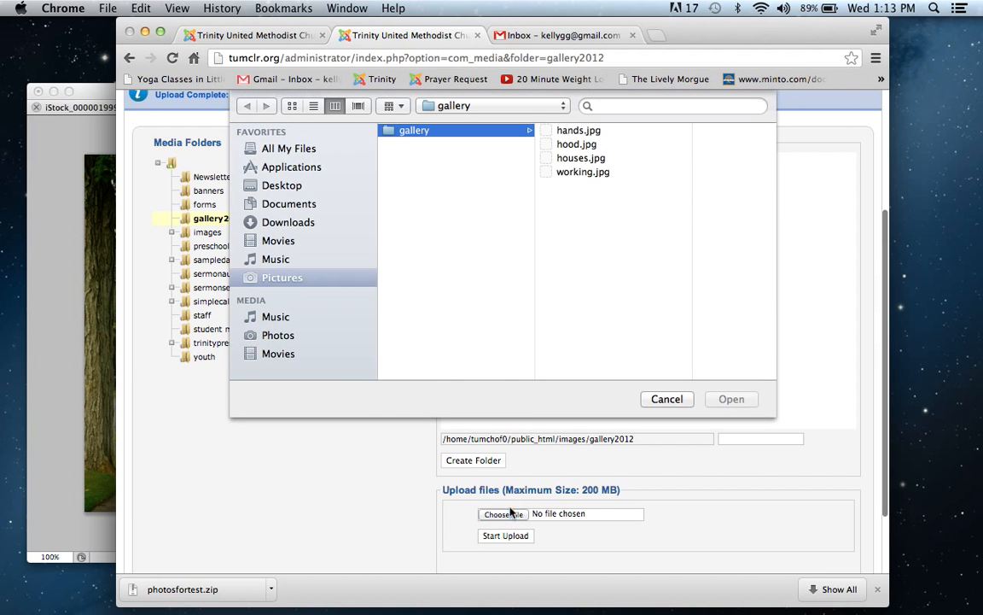
{"action": "left_click", "coordinate": [563, 145]}
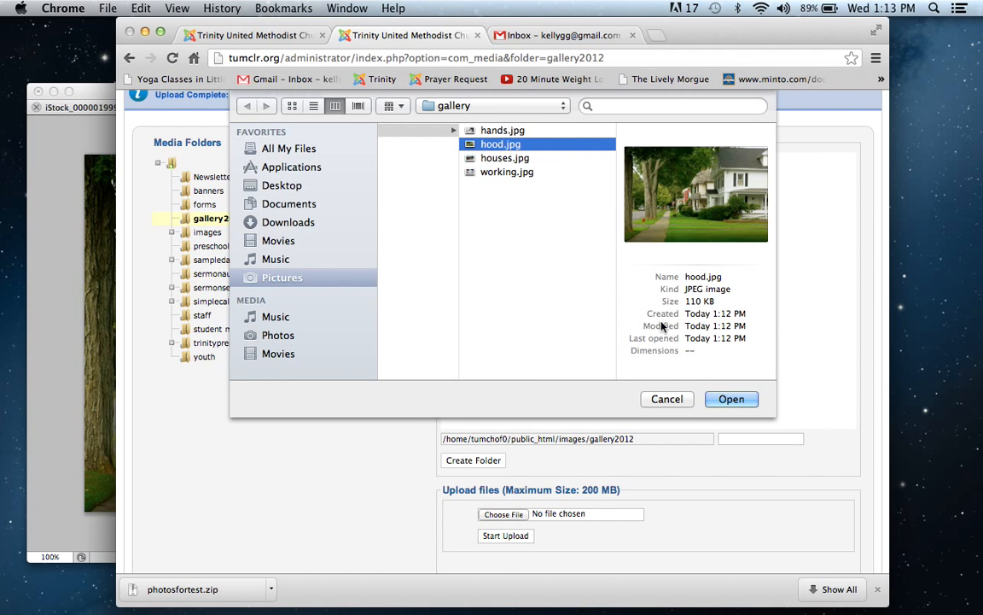
{"action": "left_click", "coordinate": [724, 400]}
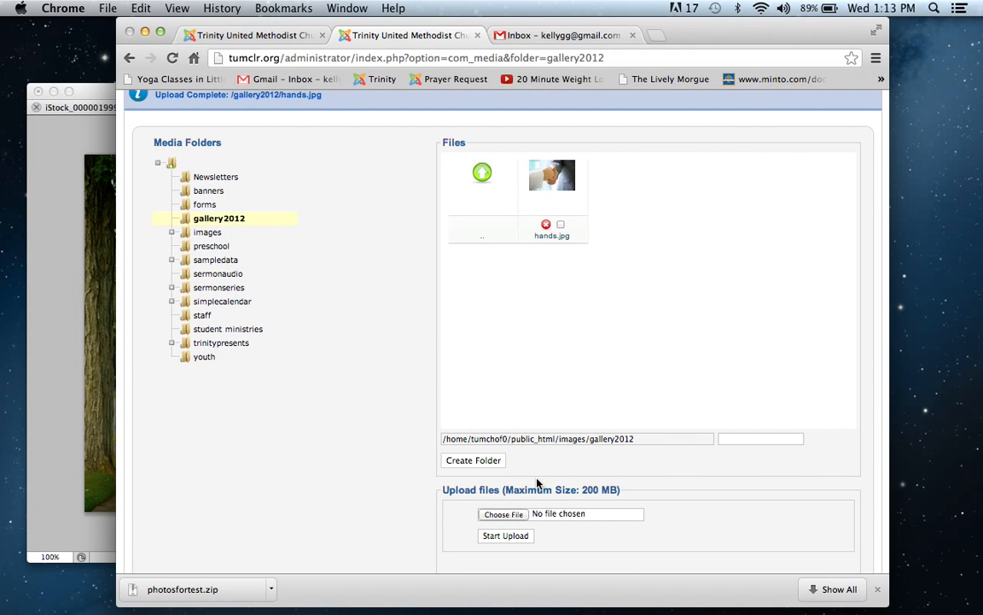
{"action": "left_click", "coordinate": [513, 536]}
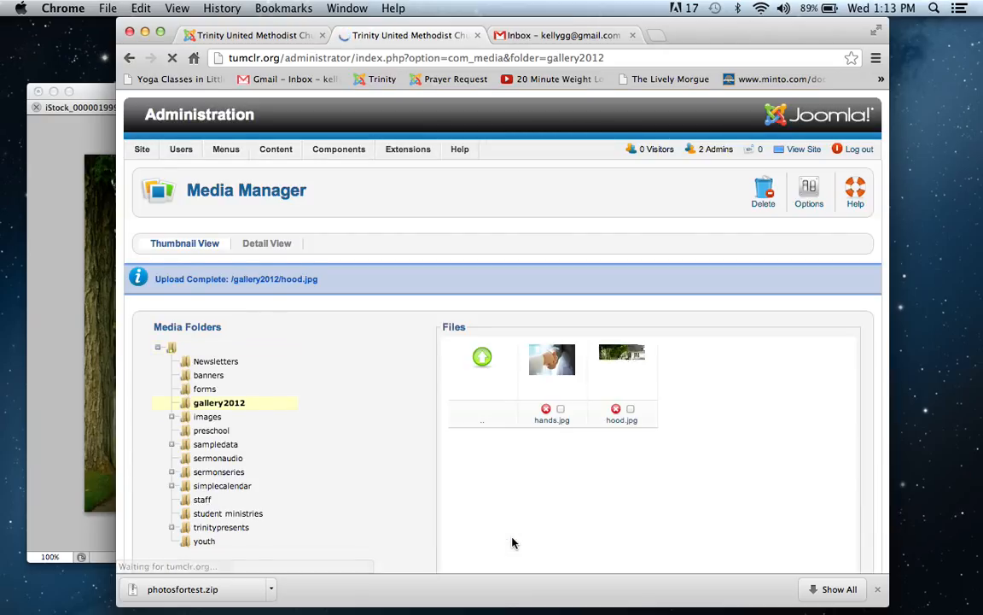
Step: Upload houses.jpg from the local gallery folder to the gallery2012 media folder
{"action": "scroll", "coordinate": [512, 542], "scroll_direction": "down", "scroll_amount": 3}
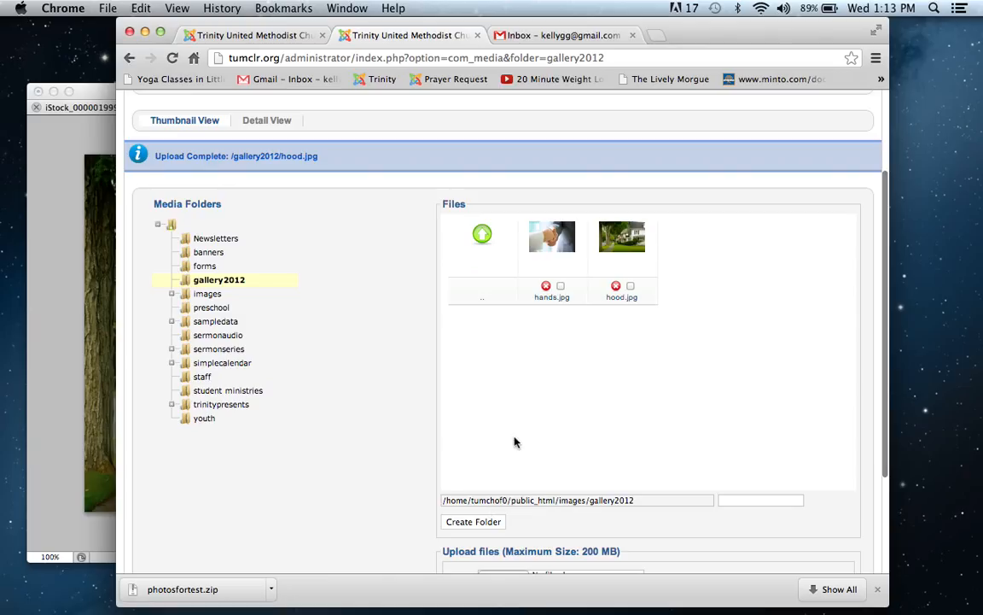
{"action": "scroll", "coordinate": [514, 442], "scroll_direction": "down", "scroll_amount": 2}
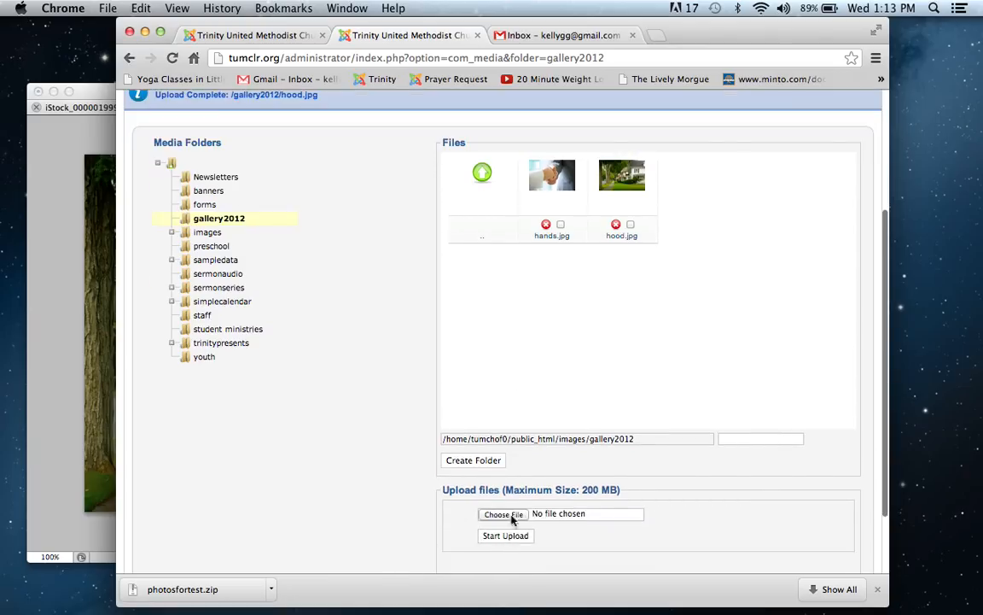
{"action": "left_click", "coordinate": [511, 517]}
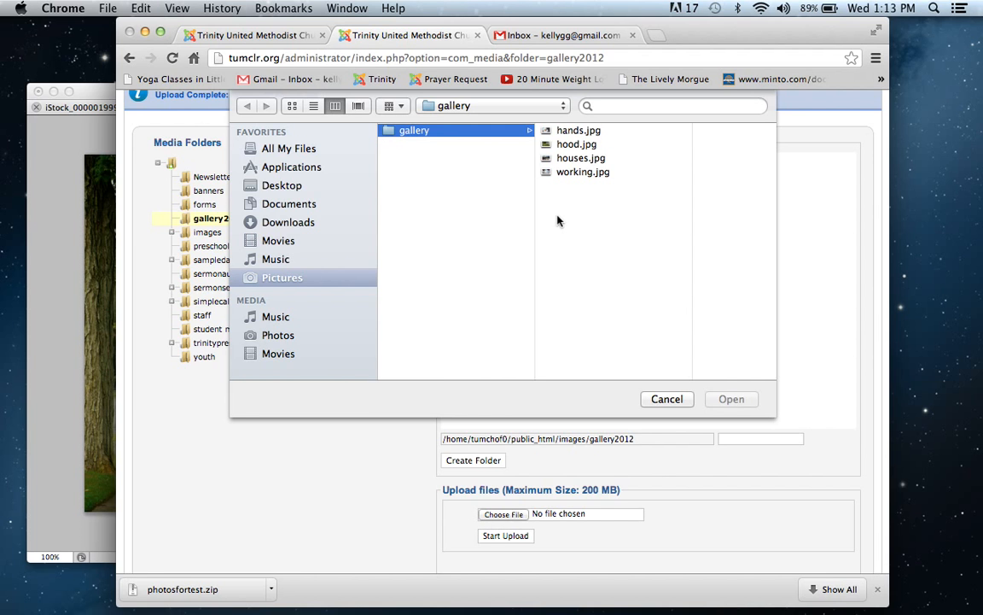
{"action": "left_click", "coordinate": [591, 160]}
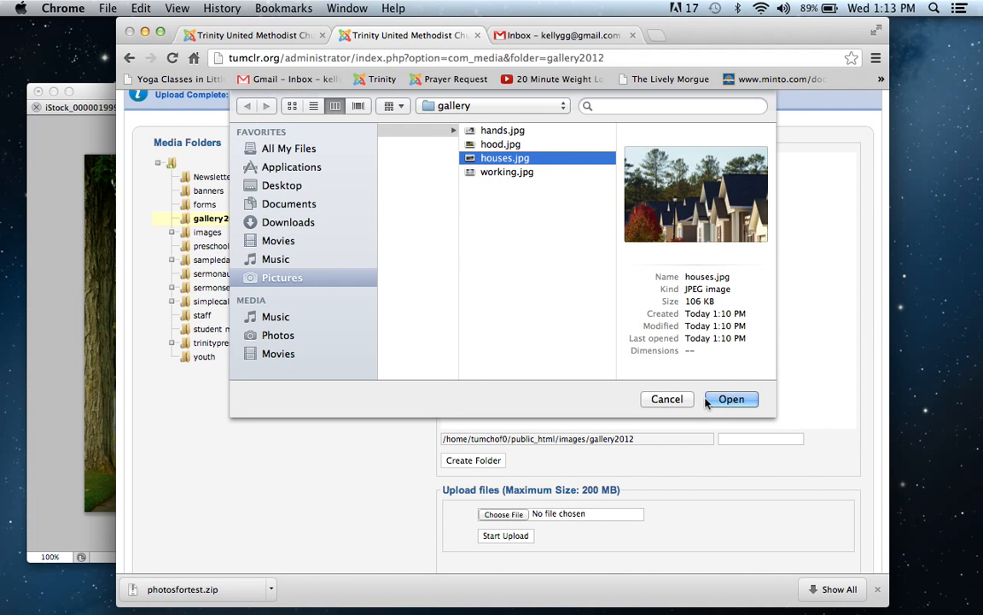
{"action": "left_click", "coordinate": [731, 399]}
{"action": "left_click", "coordinate": [502, 535]}
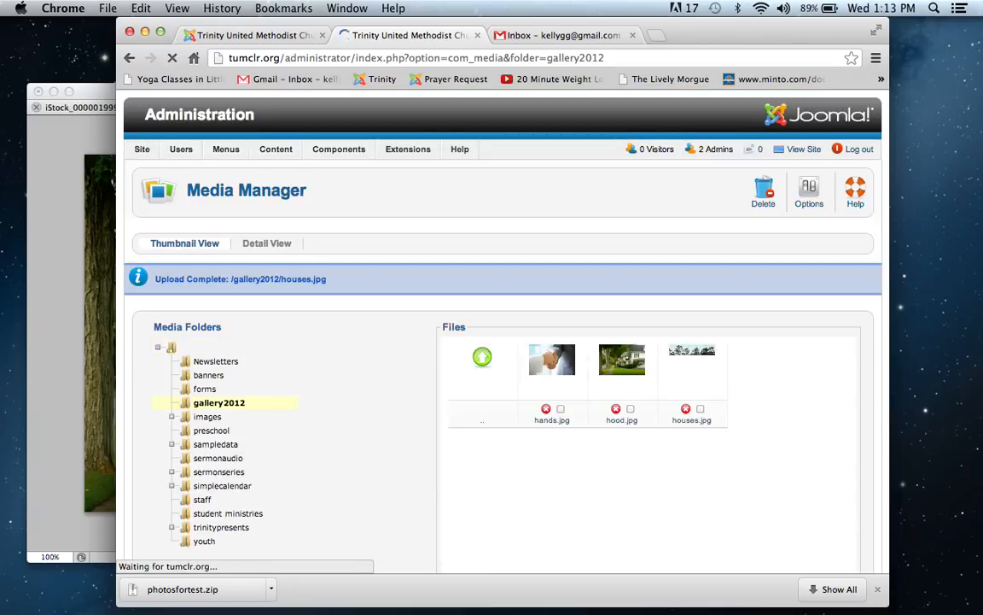
Step: Upload working.jpg from the local gallery folder to the gallery2012 media folder
{"action": "scroll", "coordinate": [678, 543], "scroll_direction": "down", "scroll_amount": 5}
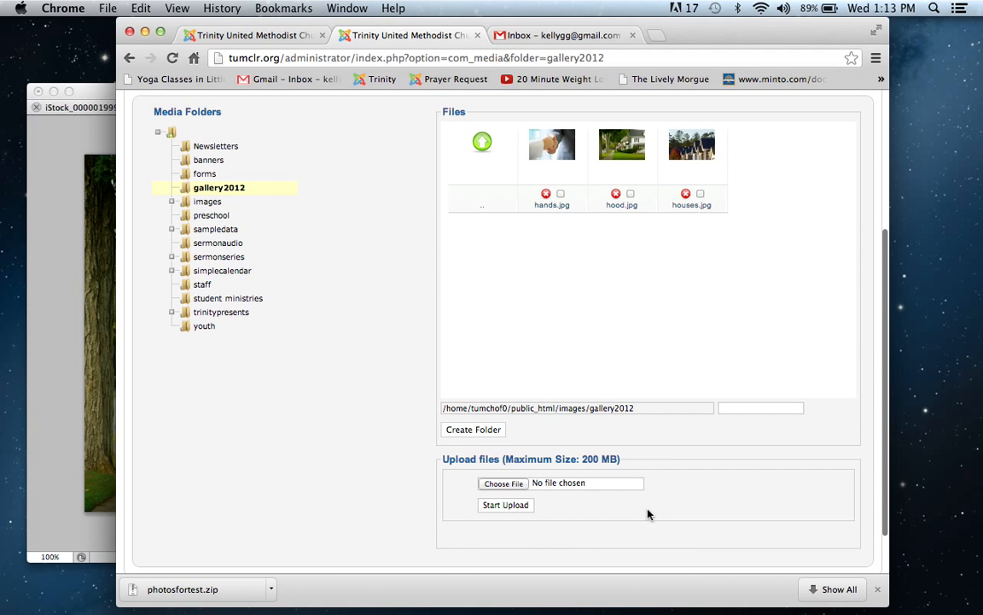
{"action": "left_click", "coordinate": [504, 484]}
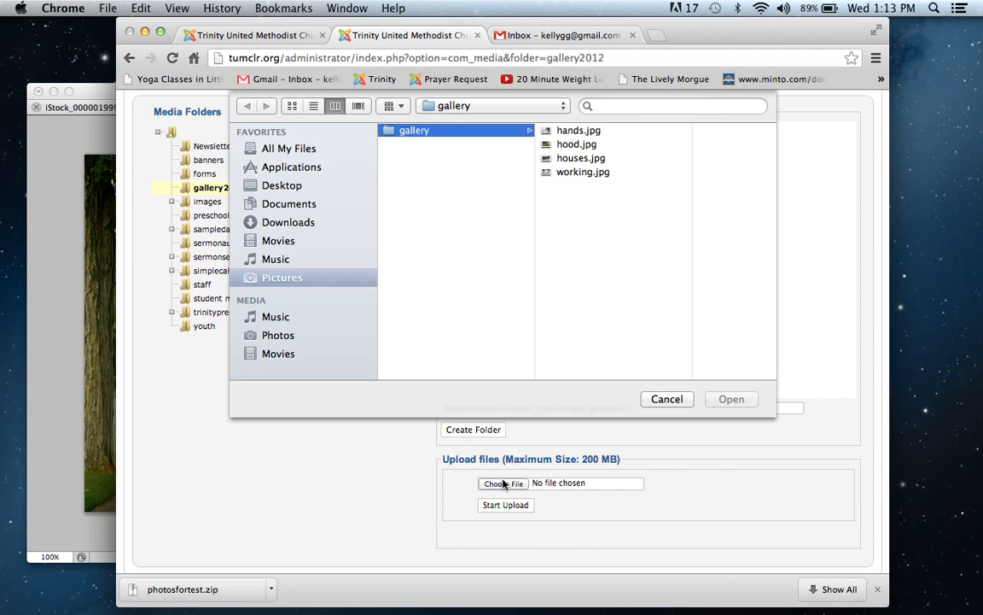
{"action": "left_click", "coordinate": [580, 172]}
{"action": "left_click", "coordinate": [727, 399]}
{"action": "left_click", "coordinate": [505, 504]}
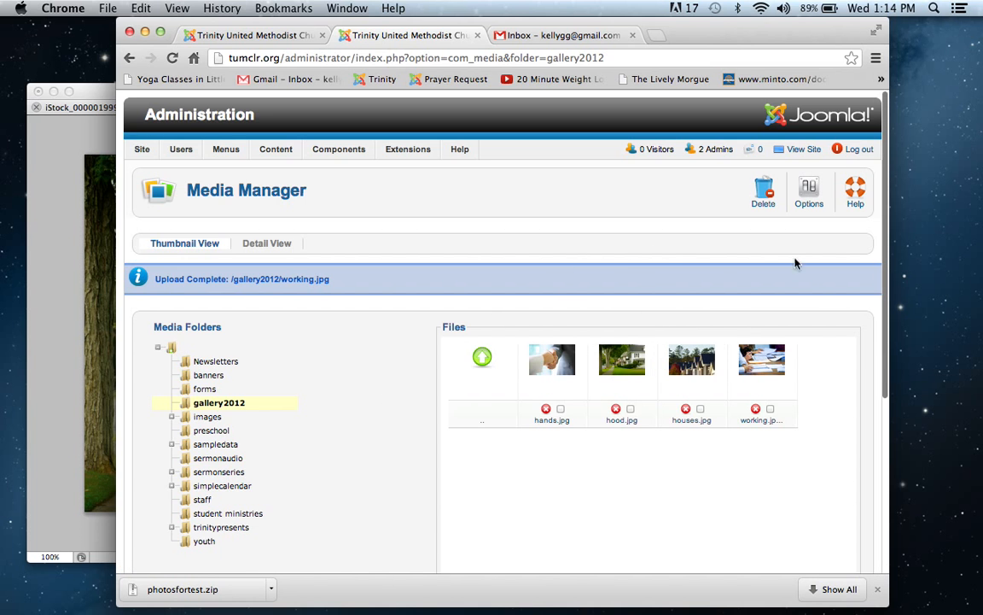
Step: Create a new gallery in the Widgetkit component and name it Gallery 2012
{"action": "scroll", "coordinate": [846, 257], "scroll_direction": "down", "scroll_amount": 3}
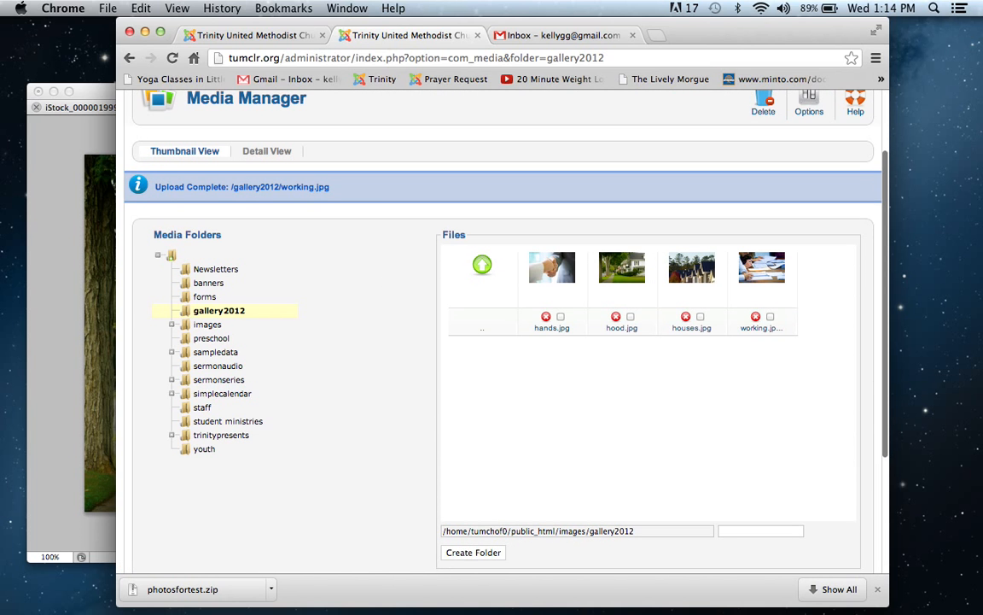
{"action": "scroll", "coordinate": [501, 342], "scroll_direction": "up", "scroll_amount": 3}
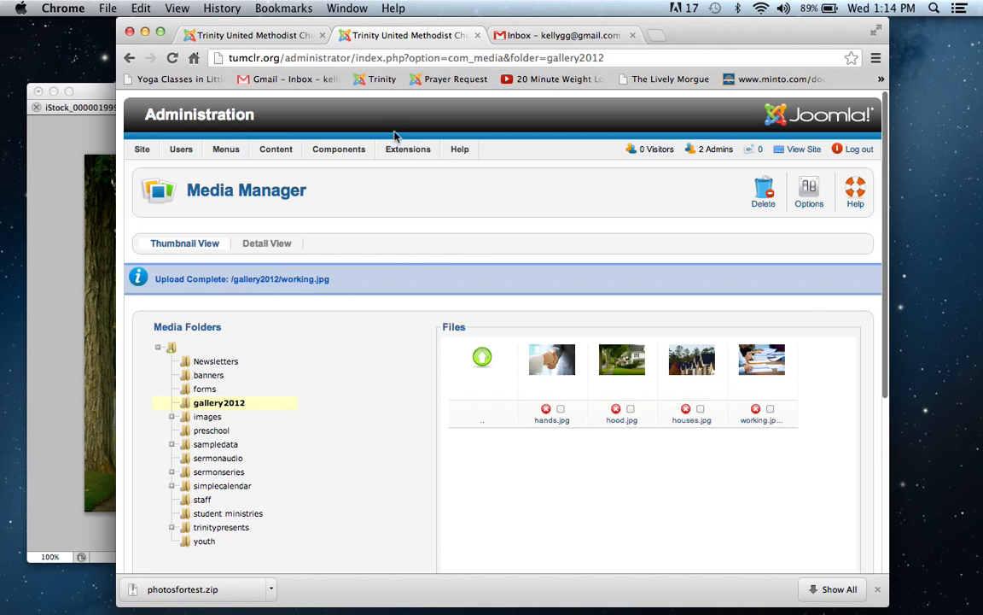
{"action": "mouse_move", "coordinate": [333, 148]}
{"action": "mouse_move", "coordinate": [322, 247]}
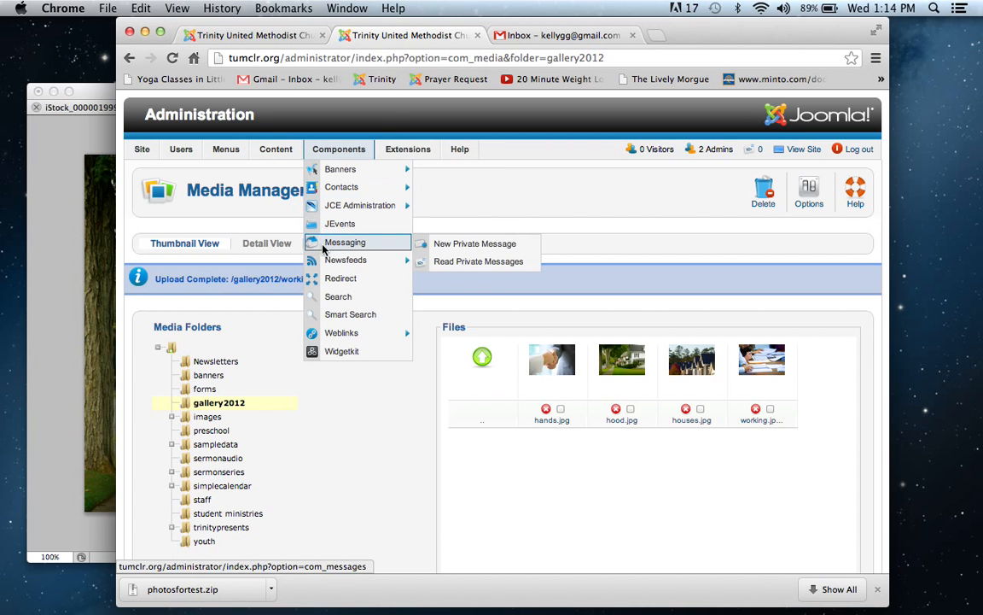
{"action": "left_click", "coordinate": [310, 355]}
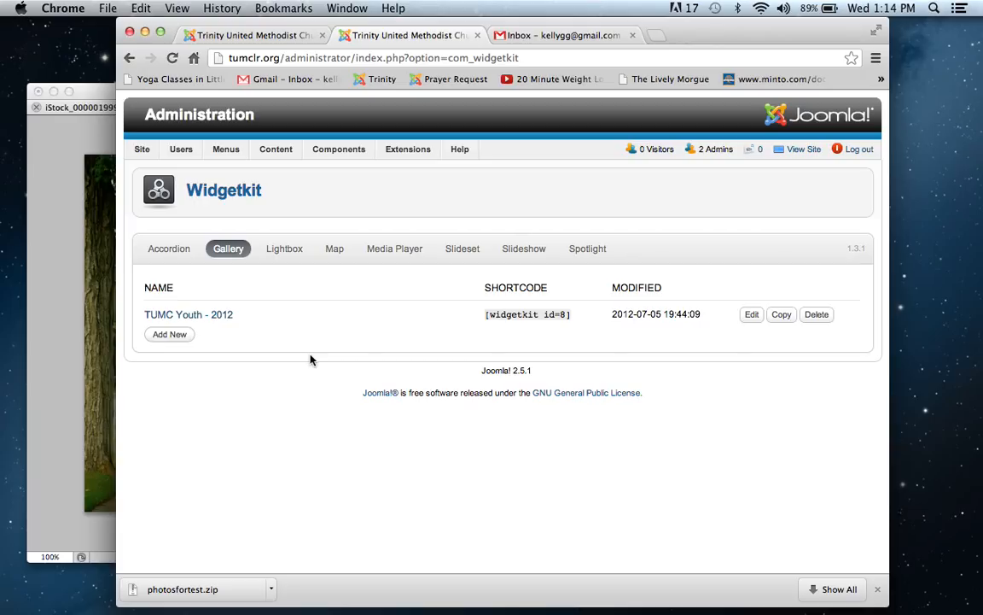
{"action": "left_click", "coordinate": [176, 338]}
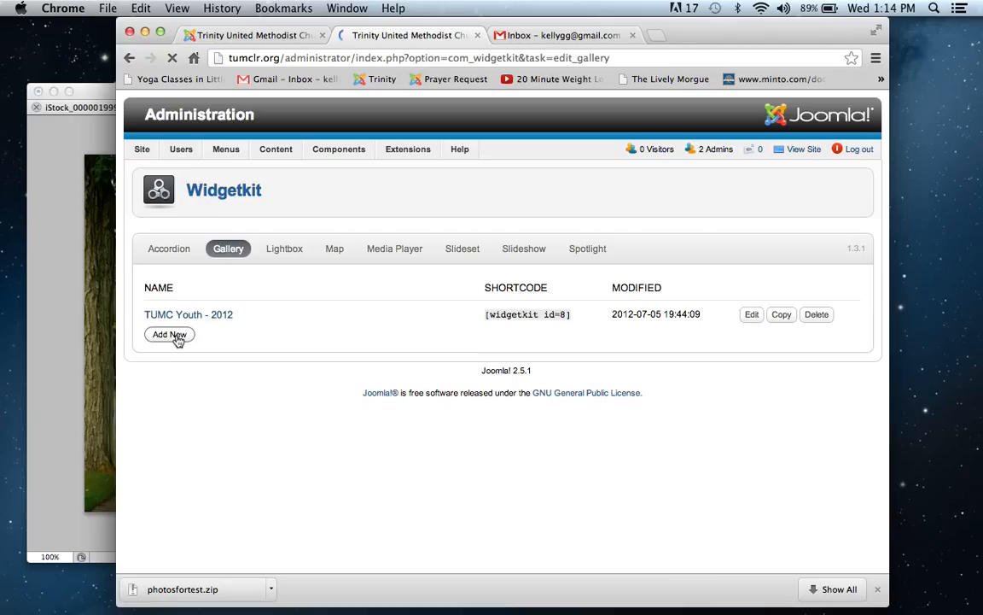
{"action": "left_click", "coordinate": [233, 251]}
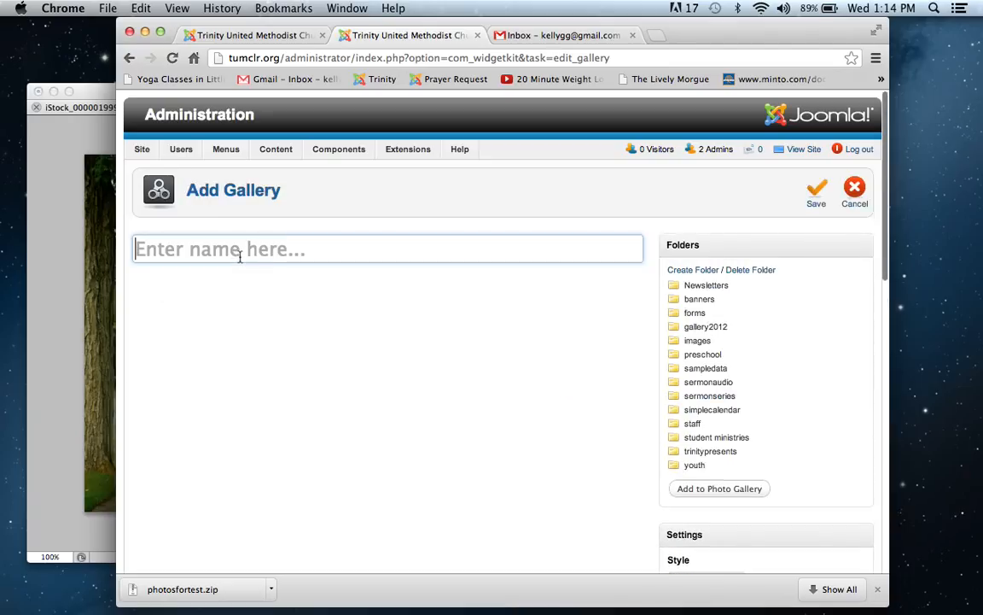
{"action": "type", "text": "Galle"}
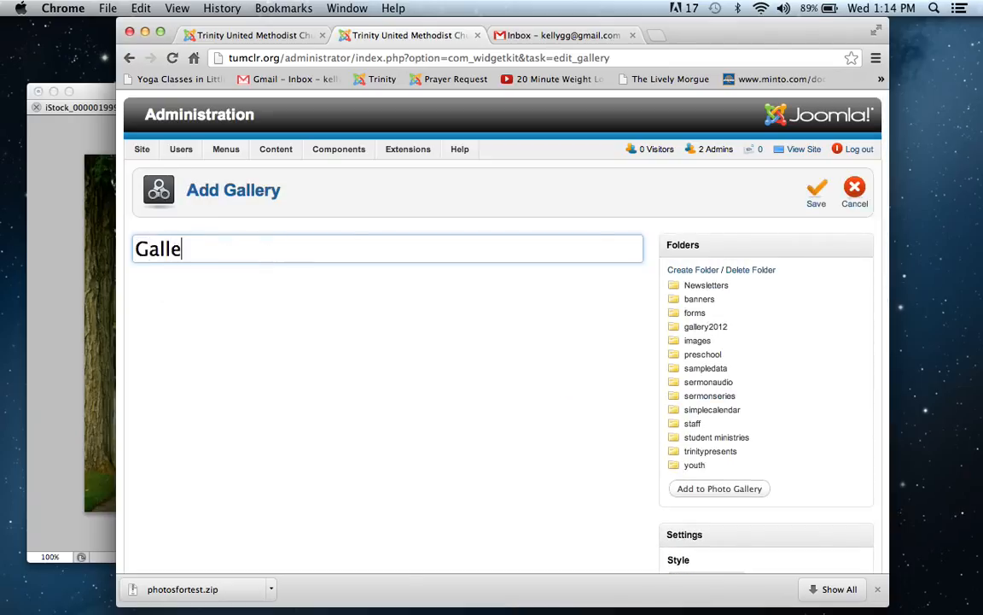
{"action": "type", "text": "ry 2012"}
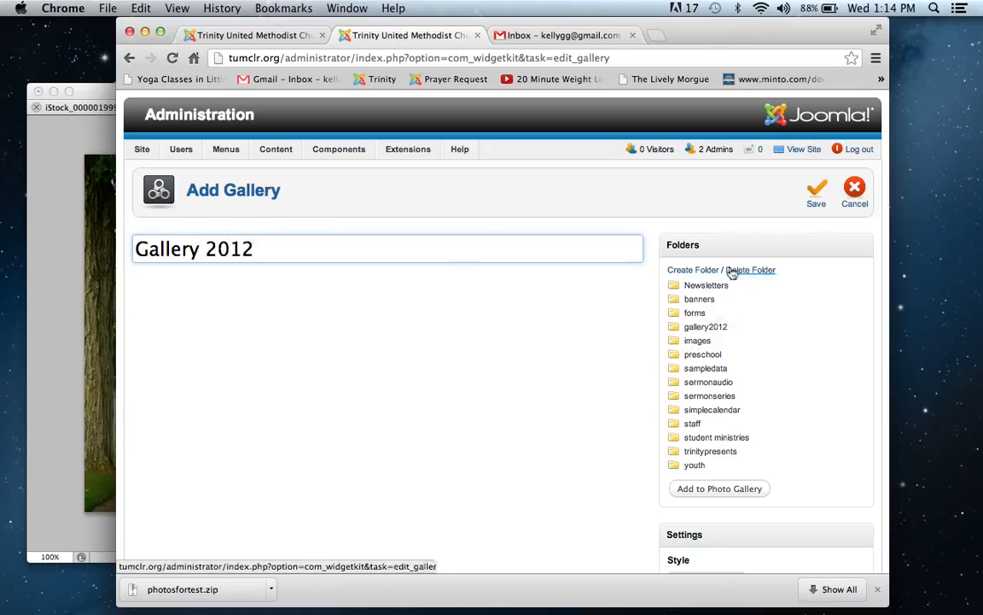
Step: Add the gallery2012 folder to the photo gallery, leaving captions empty, and save and close the gallery
{"action": "left_click", "coordinate": [714, 328]}
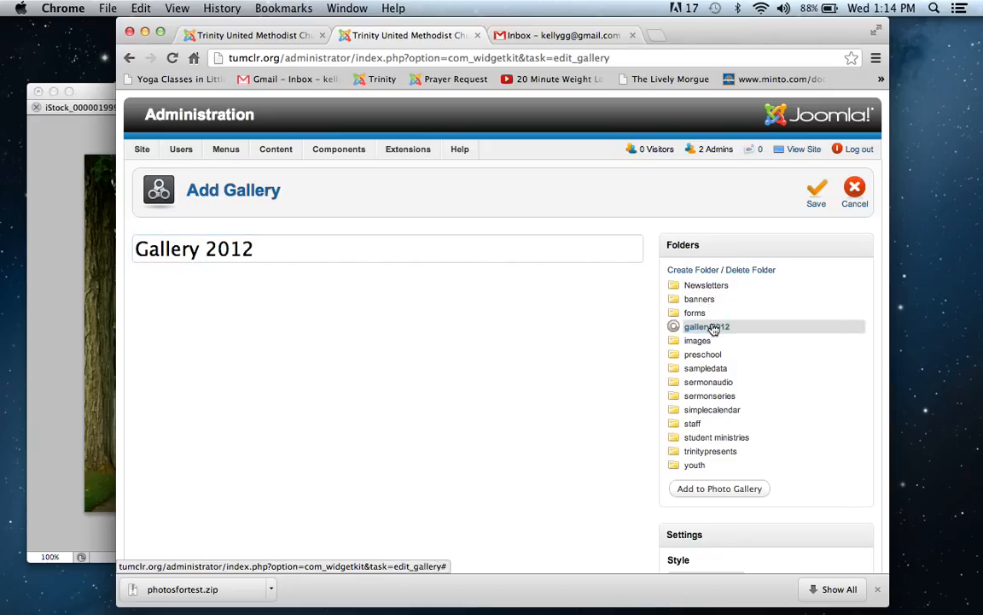
{"action": "left_click", "coordinate": [691, 489]}
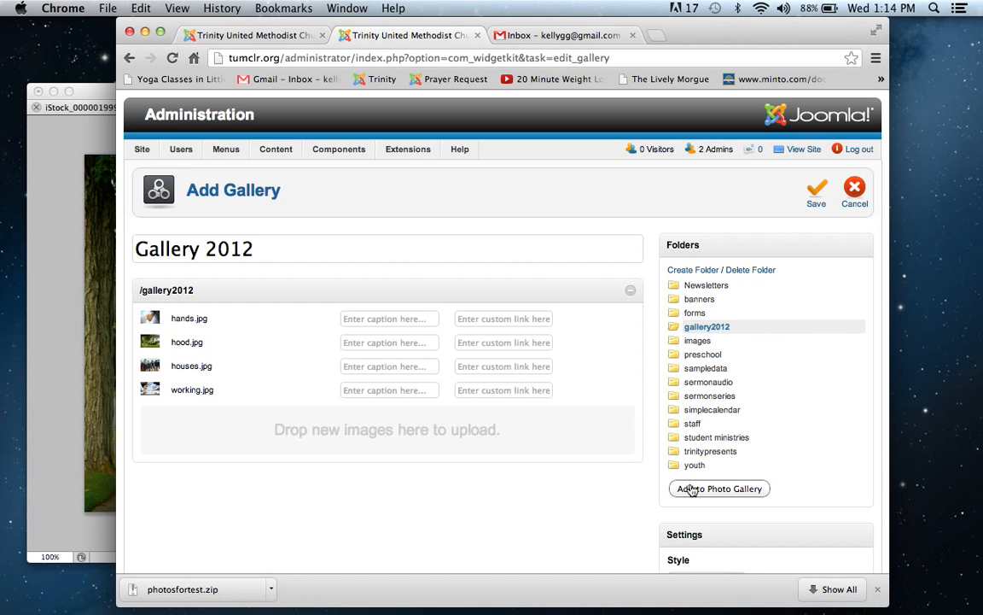
{"action": "left_click", "coordinate": [413, 317]}
{"action": "left_click", "coordinate": [408, 342]}
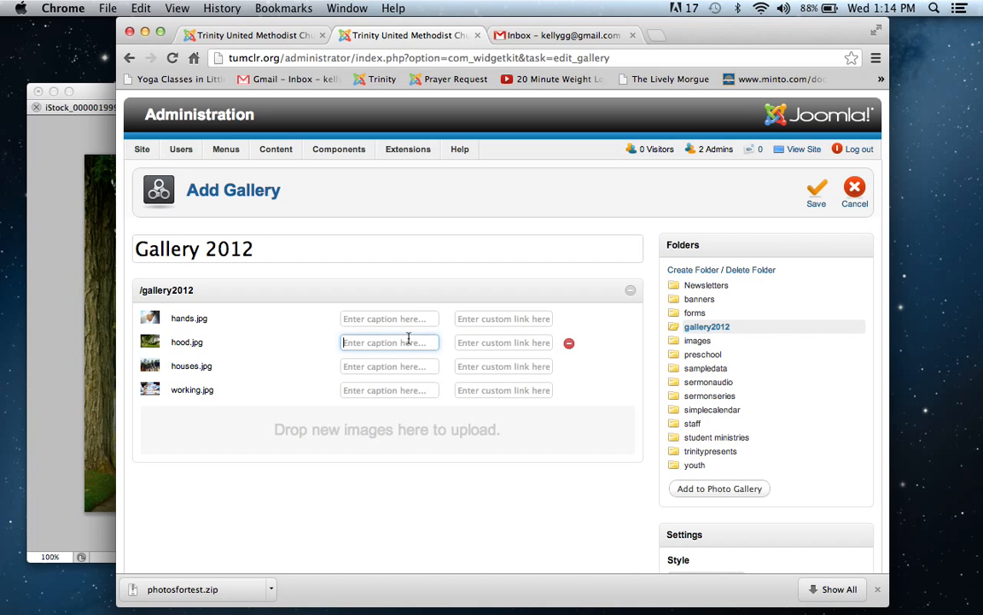
{"action": "left_click", "coordinate": [387, 366]}
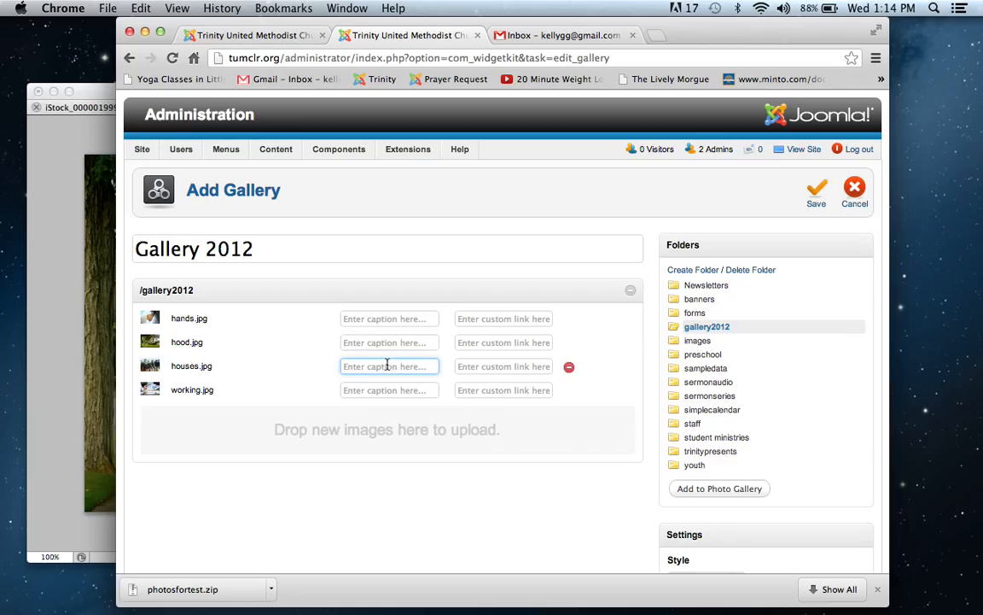
{"action": "left_click", "coordinate": [385, 390]}
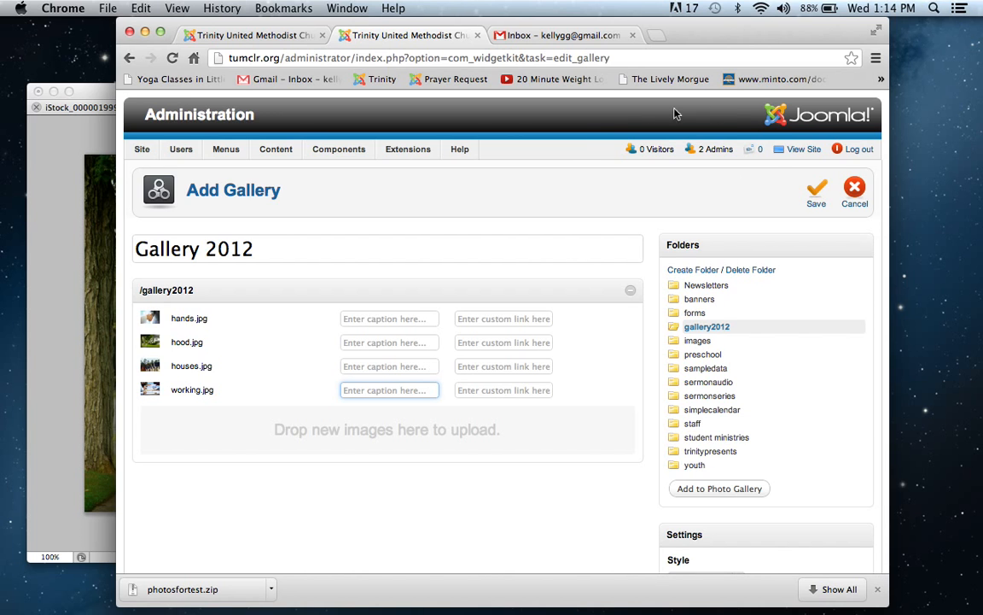
{"action": "left_click", "coordinate": [817, 202]}
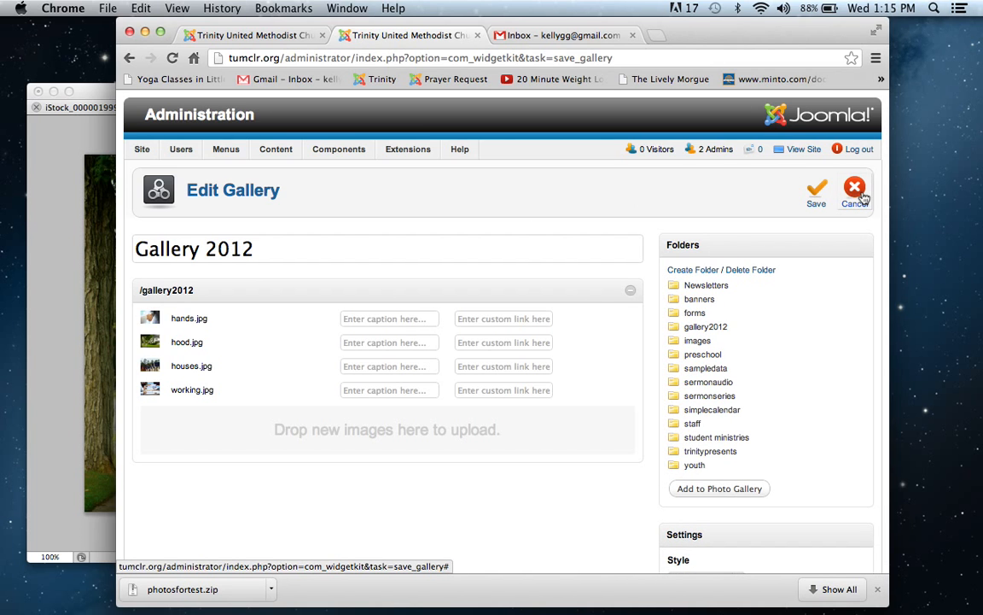
{"action": "left_click", "coordinate": [862, 195]}
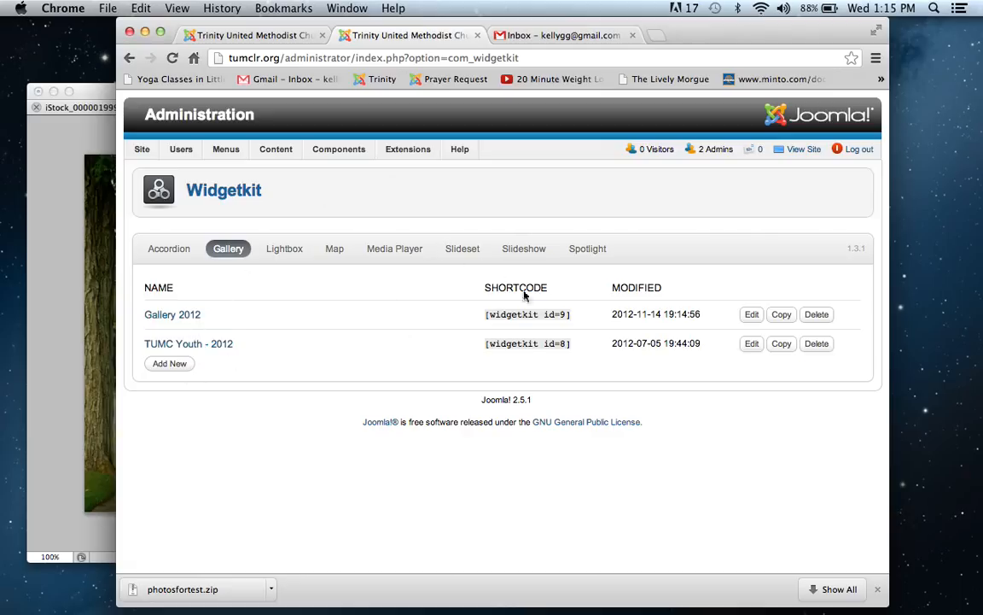
Step: Copy the Gallery 2012 shortcode [widgetkit id=9] from the gallery list
{"action": "left_click_drag", "start_coordinate": [580, 321], "coordinate": [487, 317]}
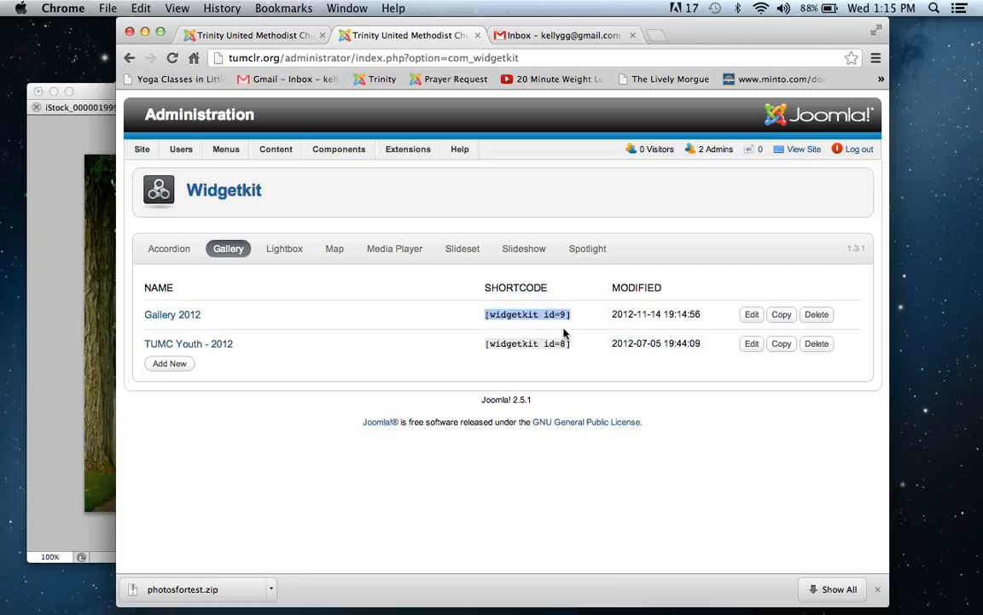
{"action": "left_click_drag", "start_coordinate": [581, 319], "coordinate": [483, 315]}
{"action": "key", "text": "super+c"}
Step: Create a new article and title it New Gallery
{"action": "mouse_move", "coordinate": [297, 147]}
{"action": "mouse_move", "coordinate": [290, 170]}
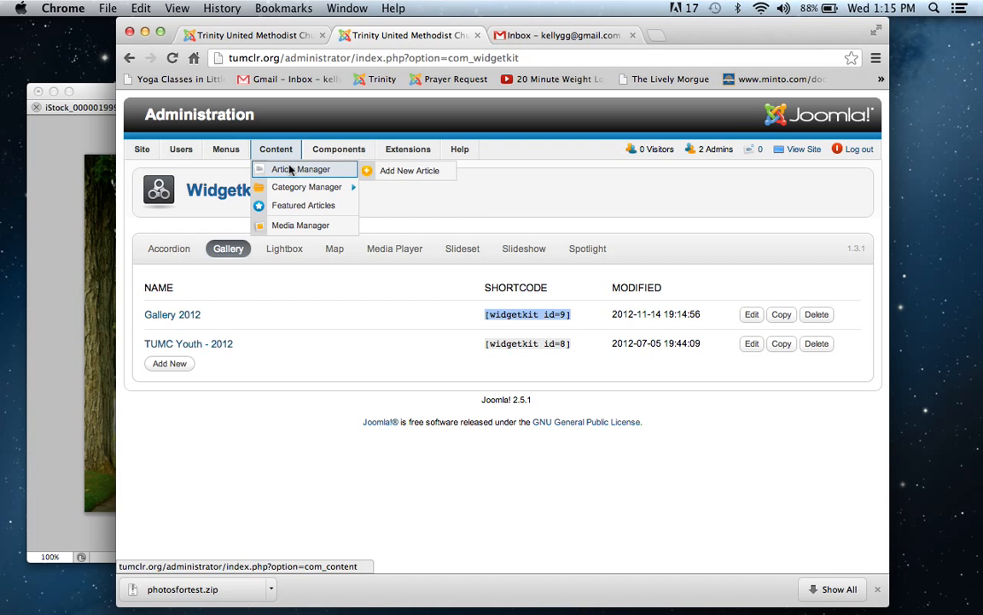
{"action": "left_click", "coordinate": [389, 173]}
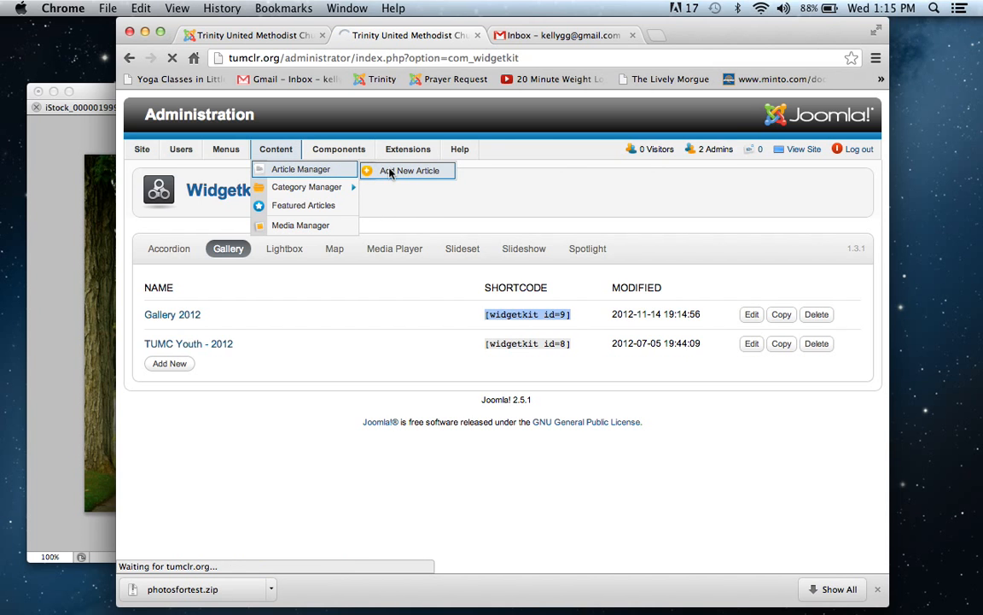
{"action": "left_click", "coordinate": [391, 278]}
{"action": "type", "text": "New"}
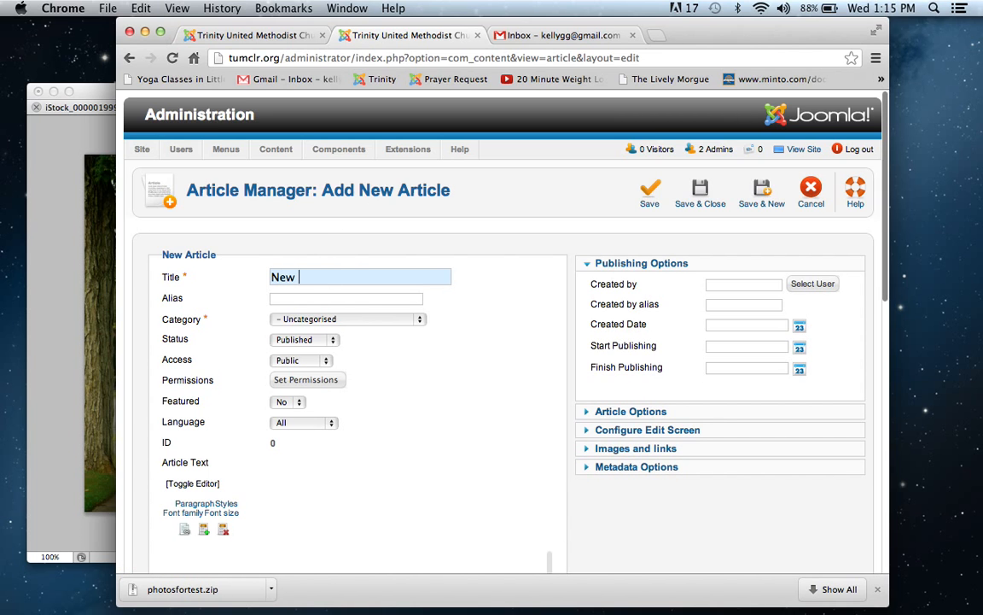
{"action": "type", "text": " Gll"}
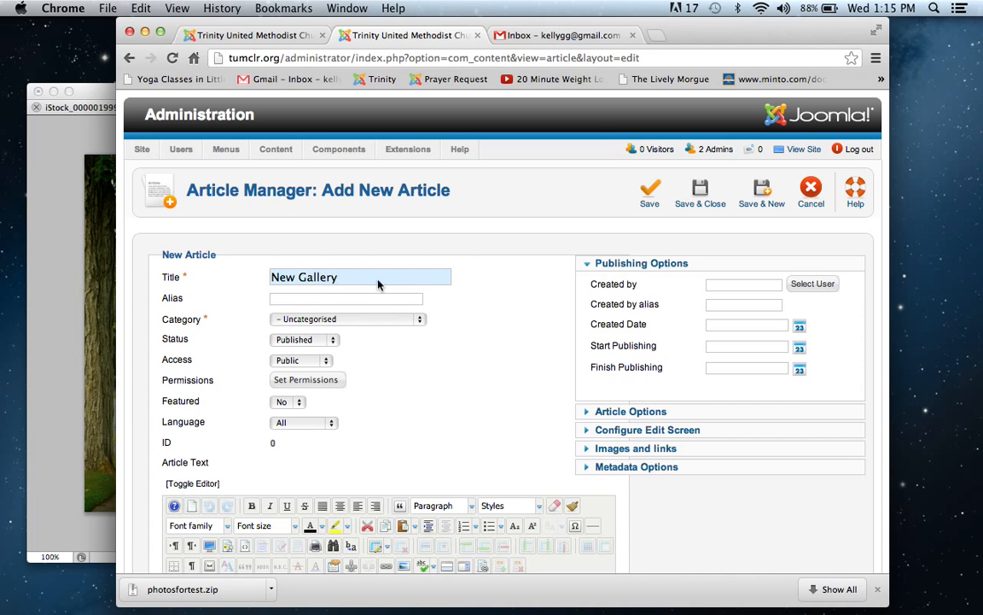
Step: Assign the New Gallery article to the About us category
{"action": "left_click", "coordinate": [373, 319]}
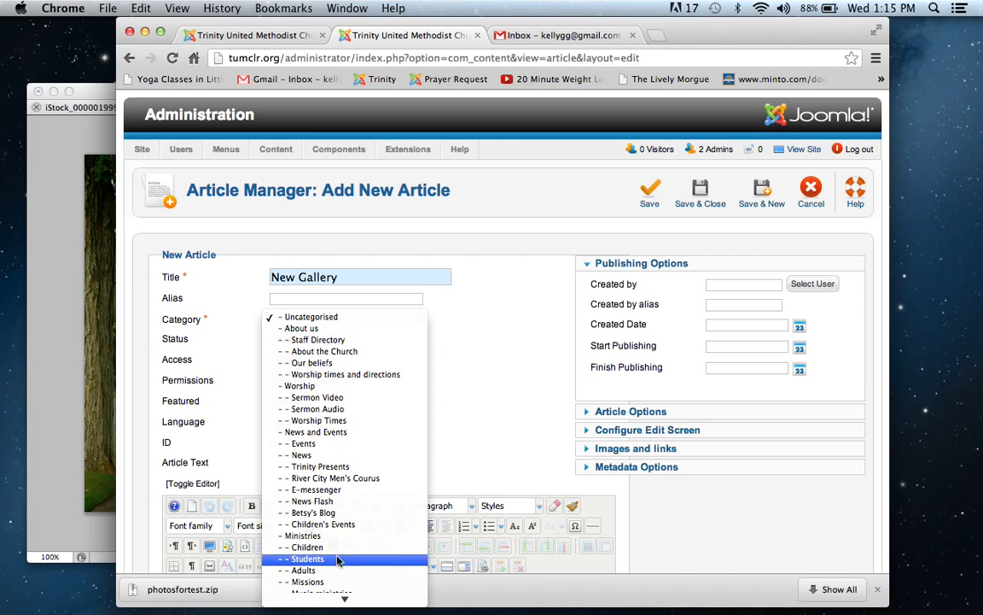
{"action": "mouse_move", "coordinate": [316, 613]}
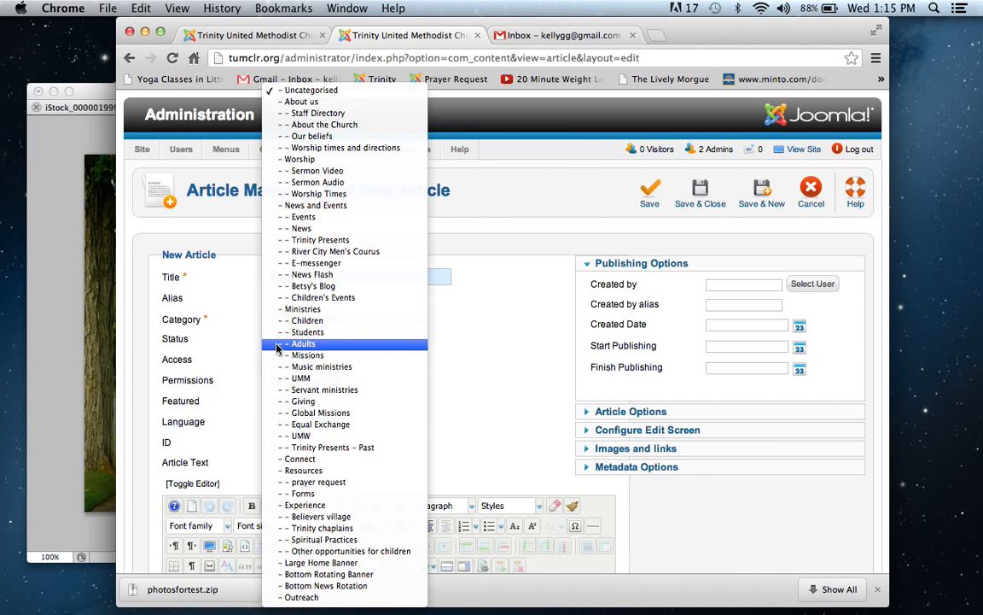
{"action": "left_click", "coordinate": [300, 103]}
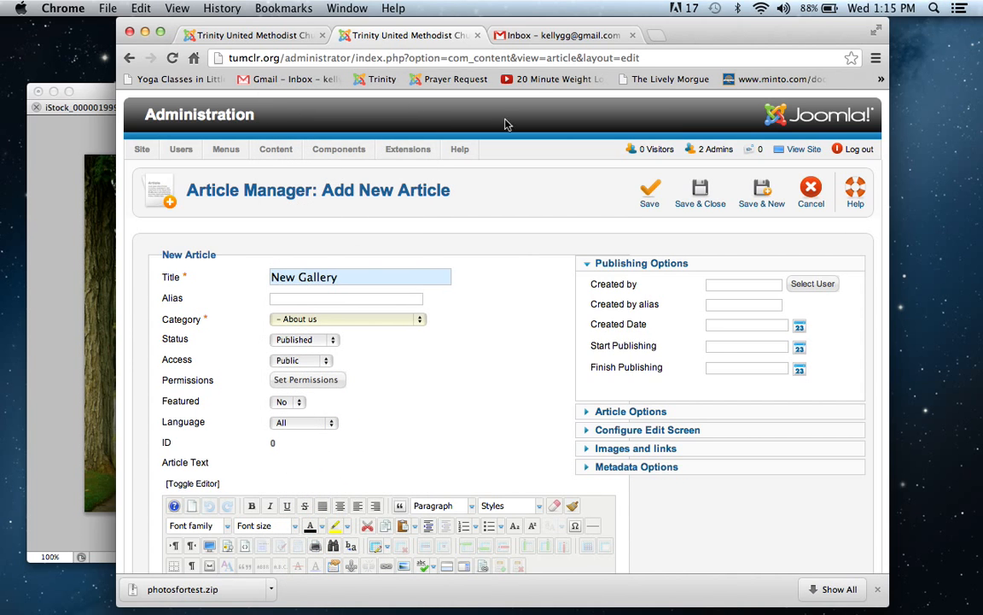
{"action": "key", "text": "Down"}
{"action": "key", "text": "Down"}
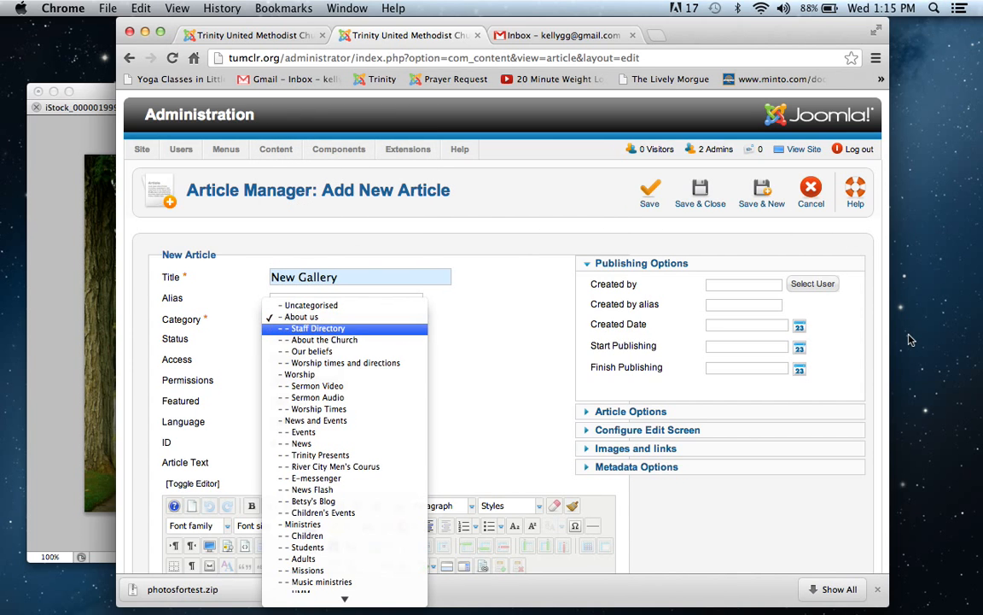
{"action": "left_click", "coordinate": [519, 287]}
{"action": "key", "text": "Down"}
{"action": "key", "text": "Down"}
{"action": "left_click", "coordinate": [562, 236]}
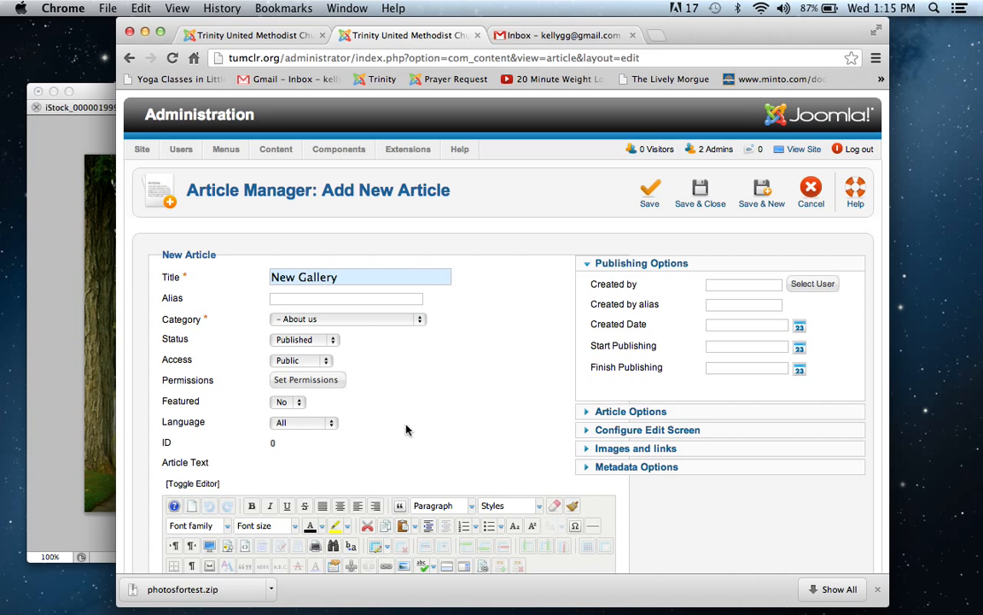
Step: Paste the copied shortcode [widgetkit id=9] into the article text, and save and close the article
{"action": "scroll", "coordinate": [349, 431], "scroll_direction": "down", "scroll_amount": 3}
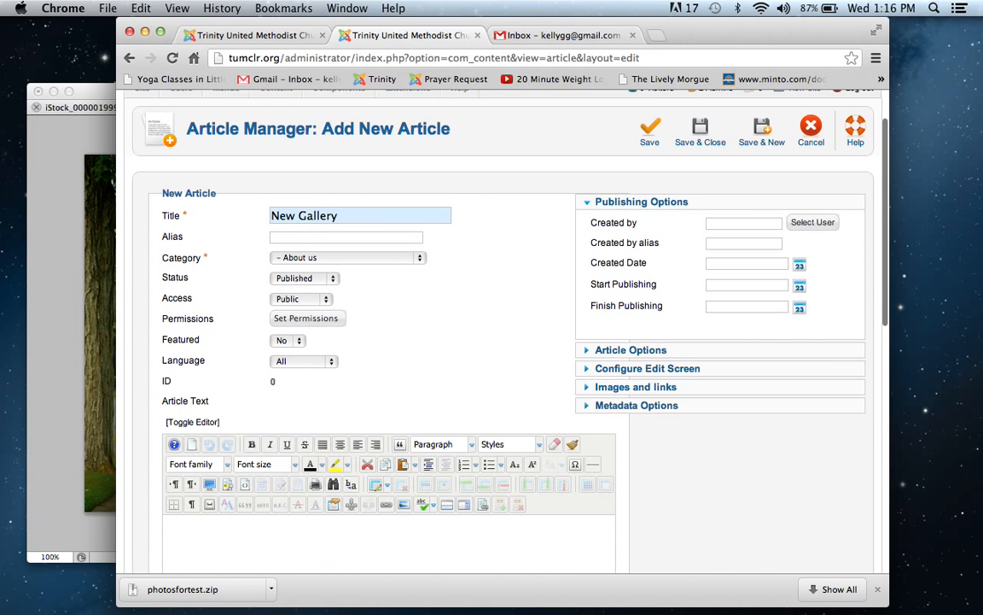
{"action": "left_click", "coordinate": [242, 474]}
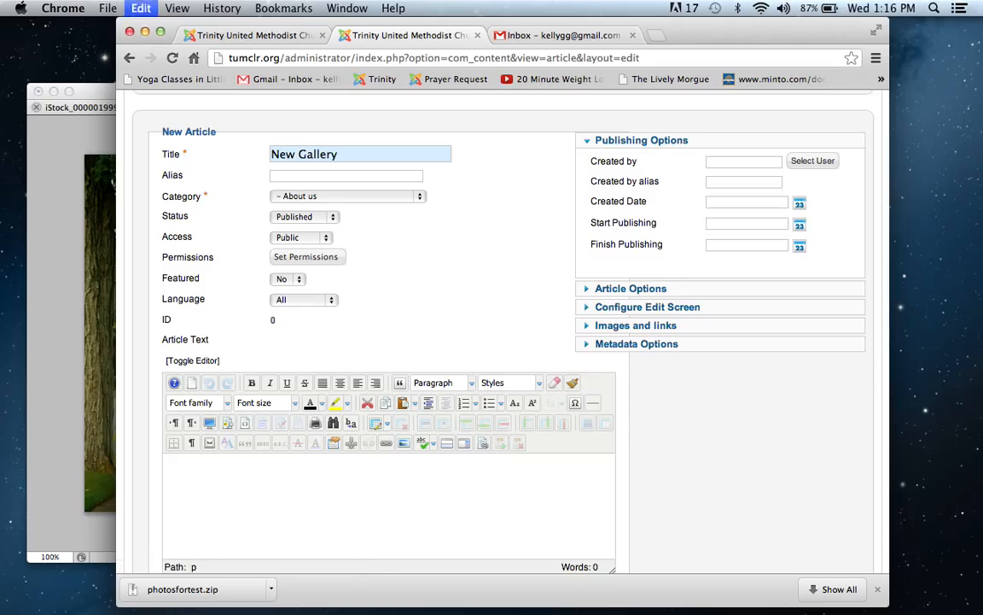
{"action": "key", "text": "super+v"}
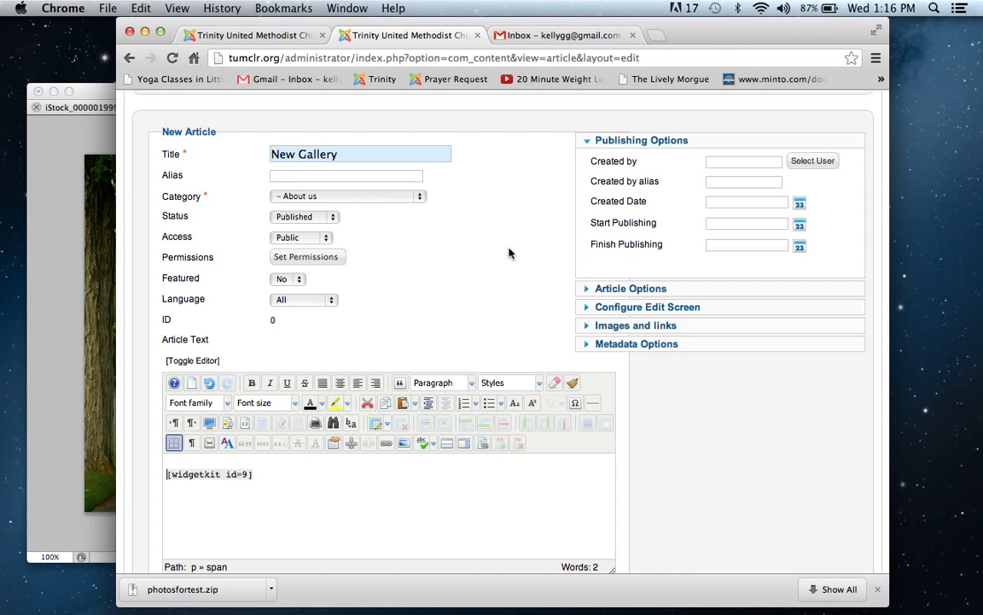
{"action": "scroll", "coordinate": [508, 252], "scroll_direction": "up", "scroll_amount": 3}
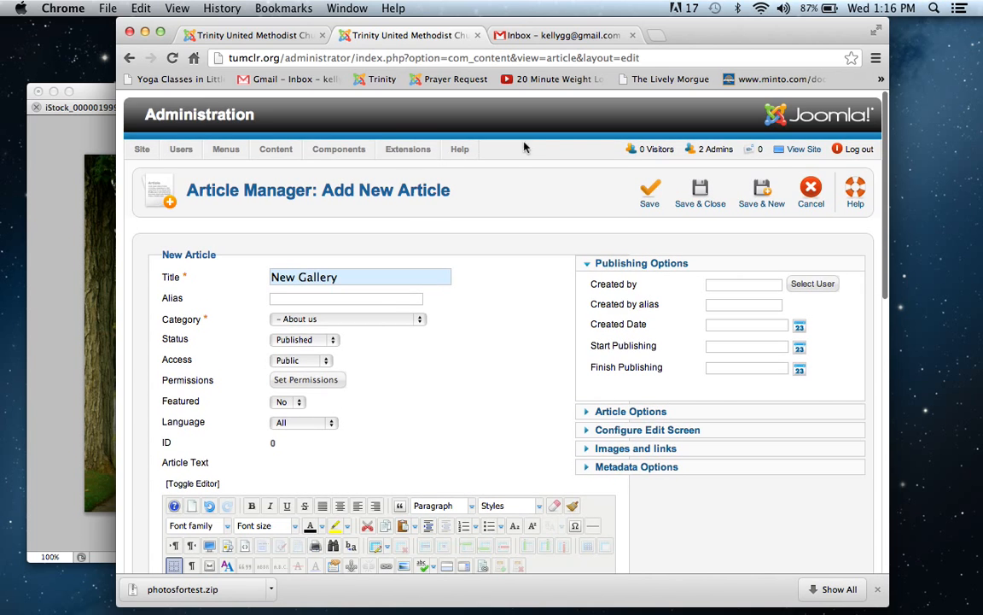
{"action": "left_click", "coordinate": [696, 194]}
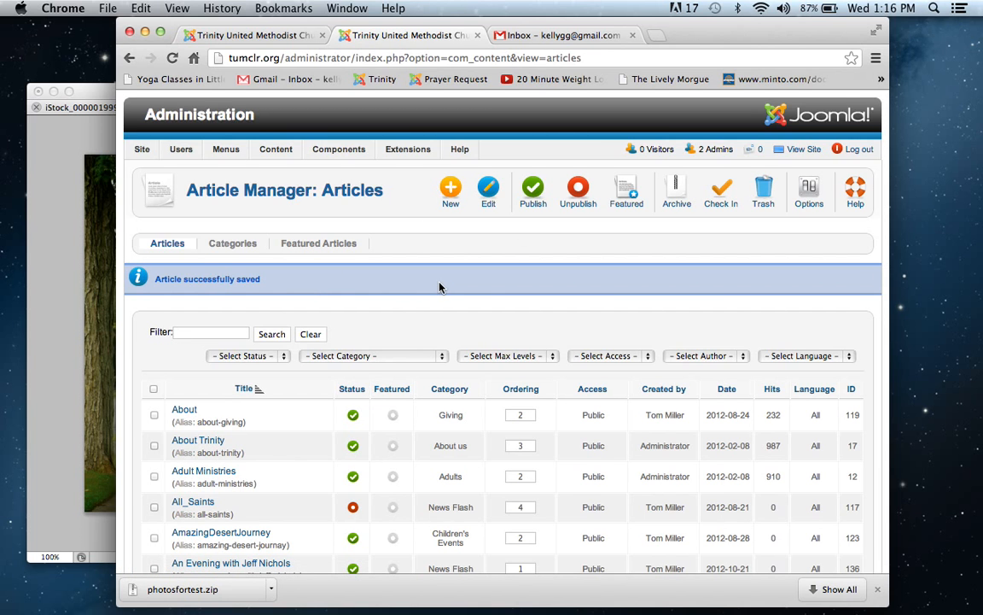
Step: Open the About article in the Giving category and add the line Gallery Test below its last paragraph
{"action": "left_click", "coordinate": [190, 411]}
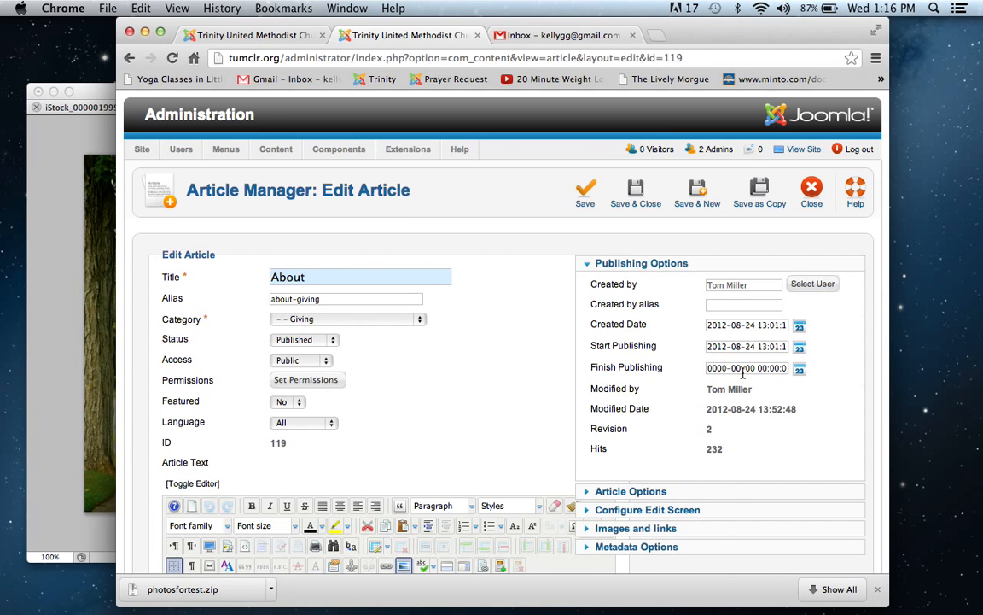
{"action": "scroll", "coordinate": [742, 373], "scroll_direction": "down", "scroll_amount": 5}
{"action": "scroll", "coordinate": [503, 331], "scroll_direction": "down", "scroll_amount": 2}
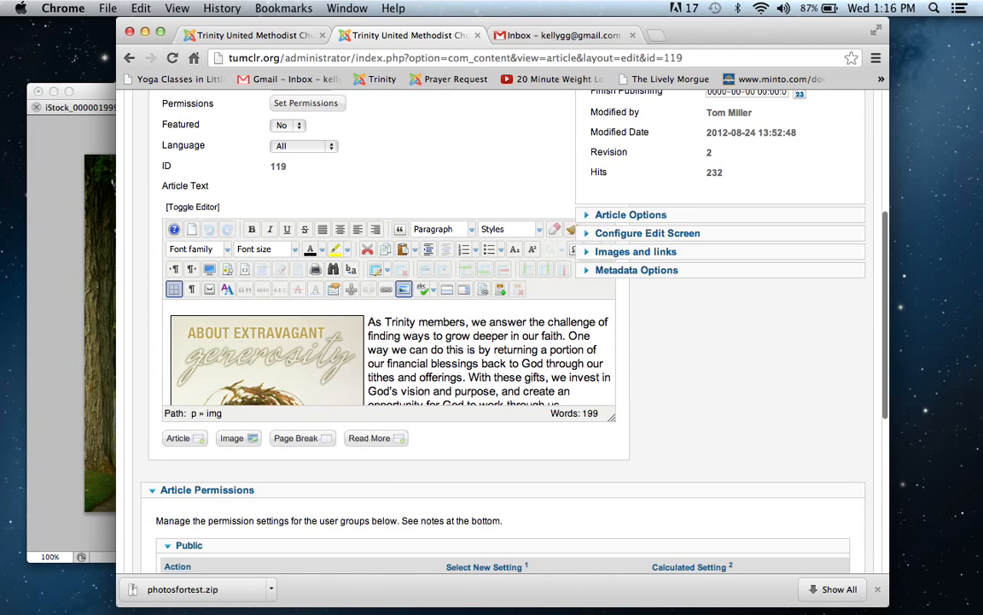
{"action": "left_click", "coordinate": [500, 362]}
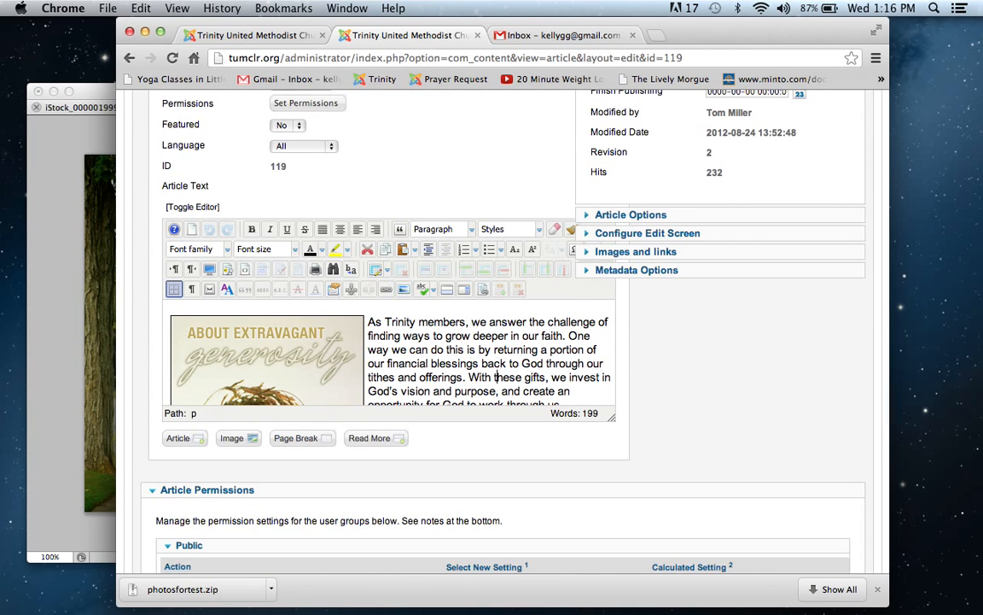
{"action": "key", "text": "Down"}
{"action": "key", "text": "Down"}
{"action": "key", "text": "Down"}
{"action": "key", "text": "Down"}
{"action": "key", "text": "Down"}
{"action": "key", "text": "Down"}
{"action": "key", "text": "Down"}
{"action": "key", "text": "Down"}
{"action": "key", "text": "Down"}
{"action": "key", "text": "Down"}
{"action": "key", "text": "Down"}
{"action": "key", "text": "Down"}
{"action": "key", "text": "Down"}
{"action": "key", "text": "Down"}
{"action": "key", "text": "Down"}
{"action": "key", "text": "Down"}
{"action": "key", "text": "Down"}
{"action": "key", "text": "Down"}
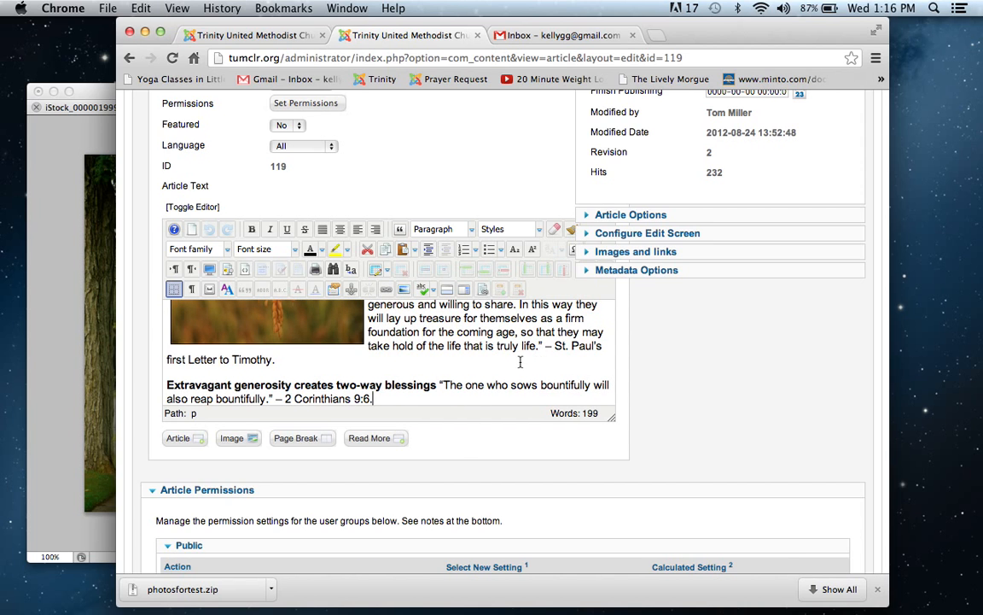
{"action": "scroll", "coordinate": [526, 360], "scroll_direction": "down", "scroll_amount": 3}
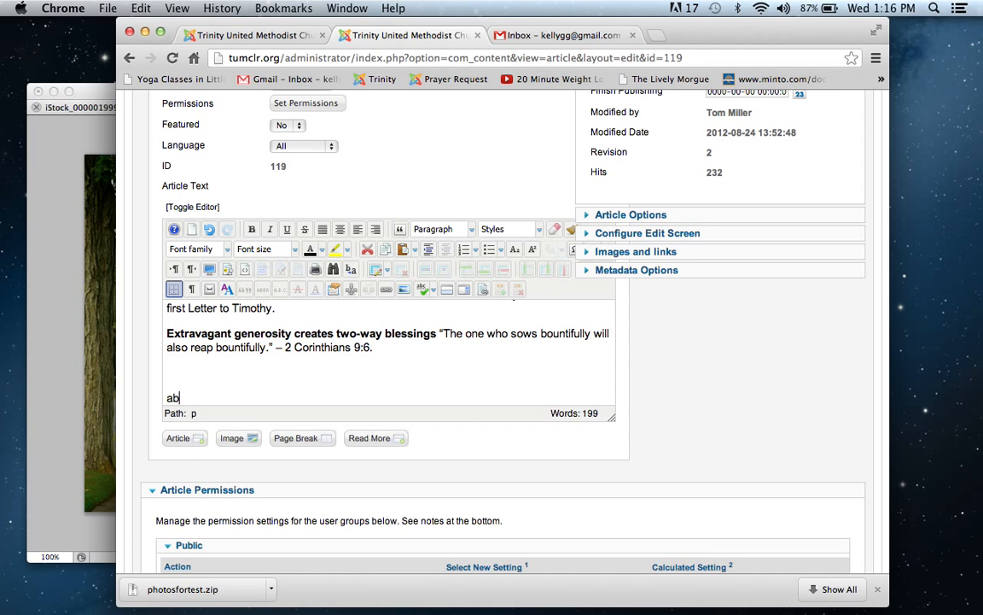
{"action": "key", "text": "BackSpace"}
{"action": "key", "text": "BackSpace"}
{"action": "key", "text": "BackSpace"}
{"action": "key", "text": "BackSpace"}
{"action": "type", "text": "Gallery Test"}
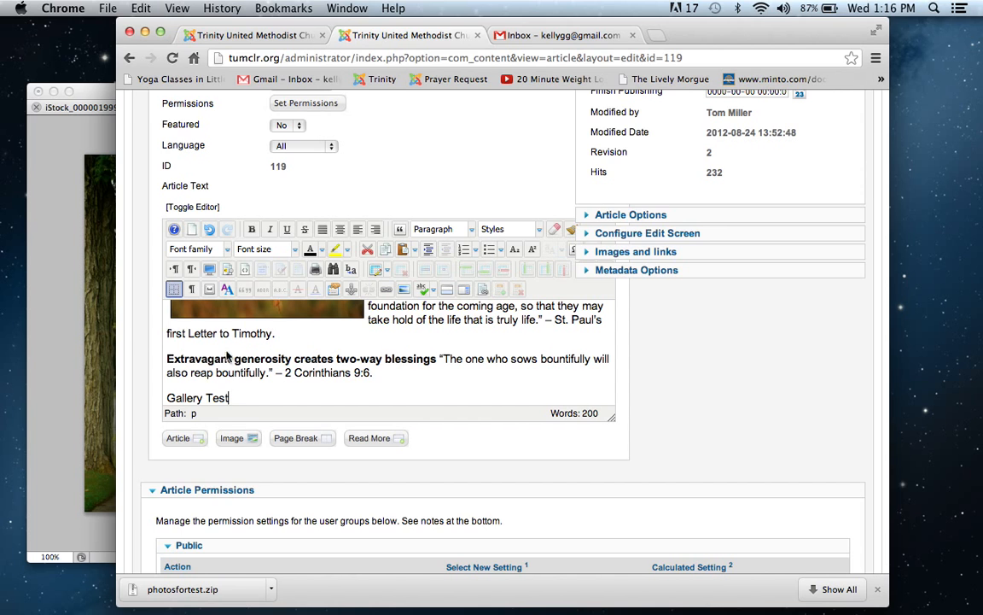
Step: Link the Gallery Test text to the New Gallery article under About us, and save the About article
{"action": "left_click_drag", "start_coordinate": [228, 398], "coordinate": [163, 398]}
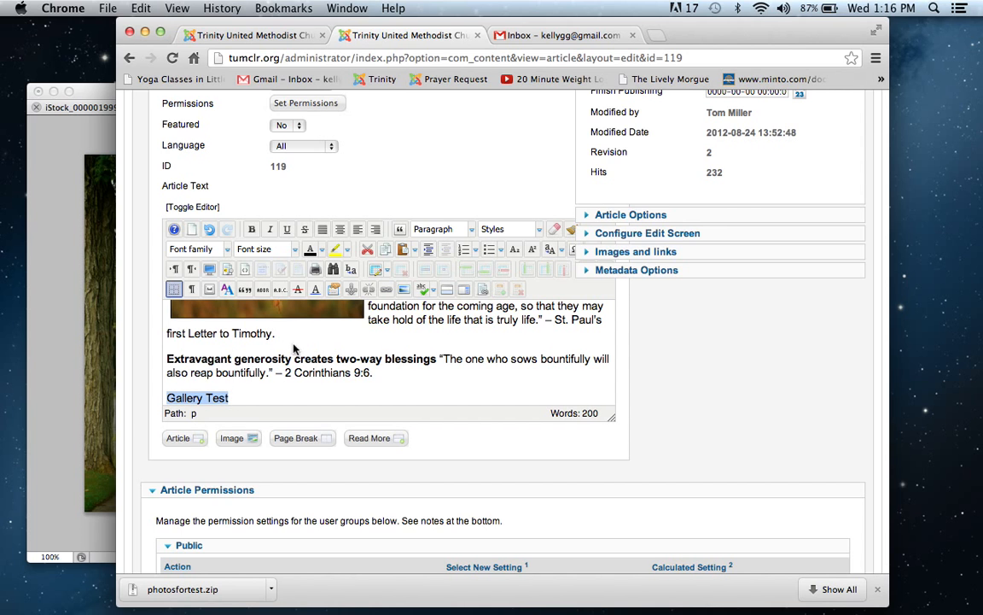
{"action": "left_click", "coordinate": [386, 290]}
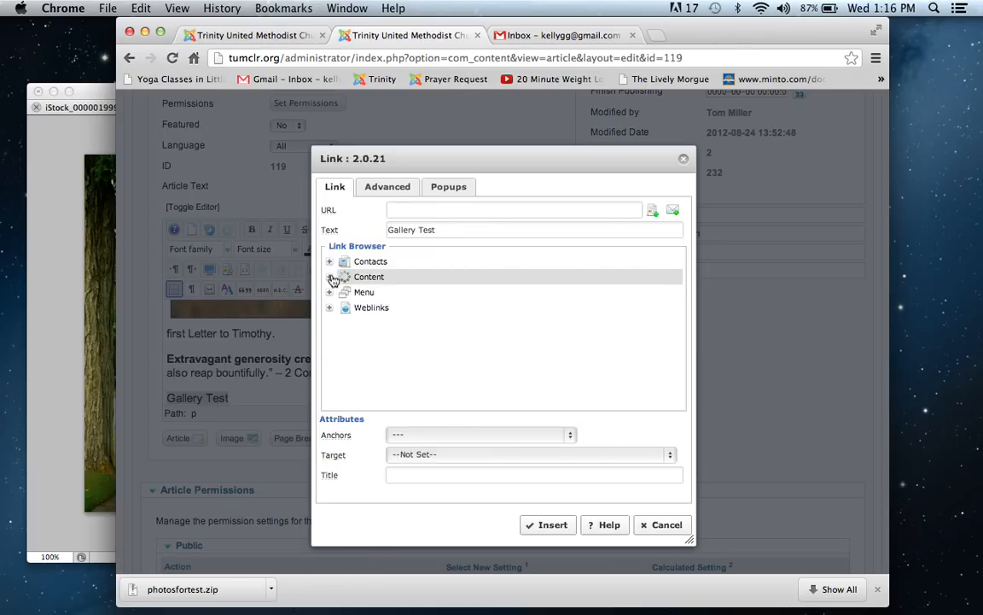
{"action": "left_click", "coordinate": [332, 280]}
{"action": "left_click", "coordinate": [396, 296]}
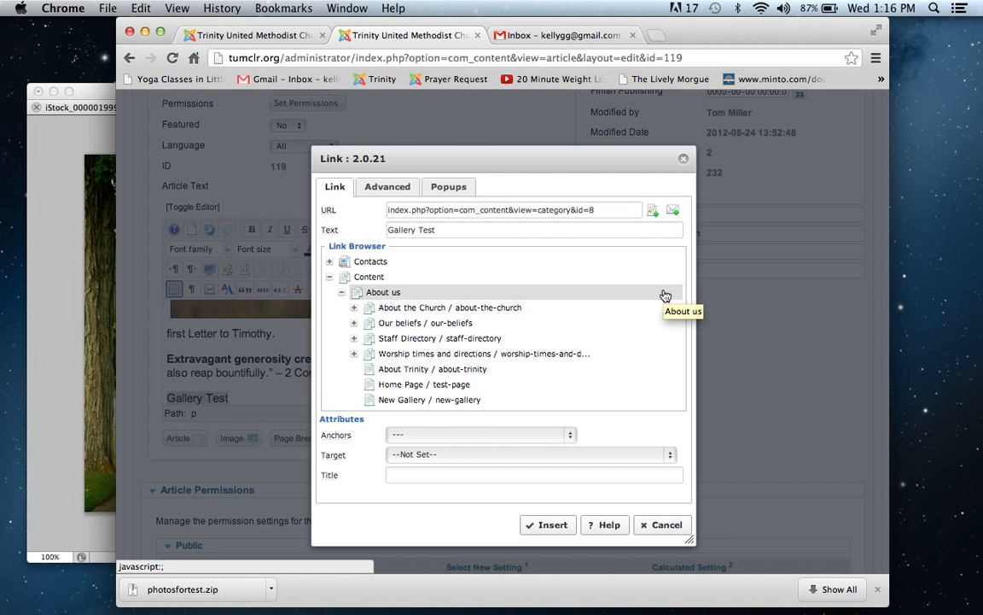
{"action": "left_click", "coordinate": [499, 400]}
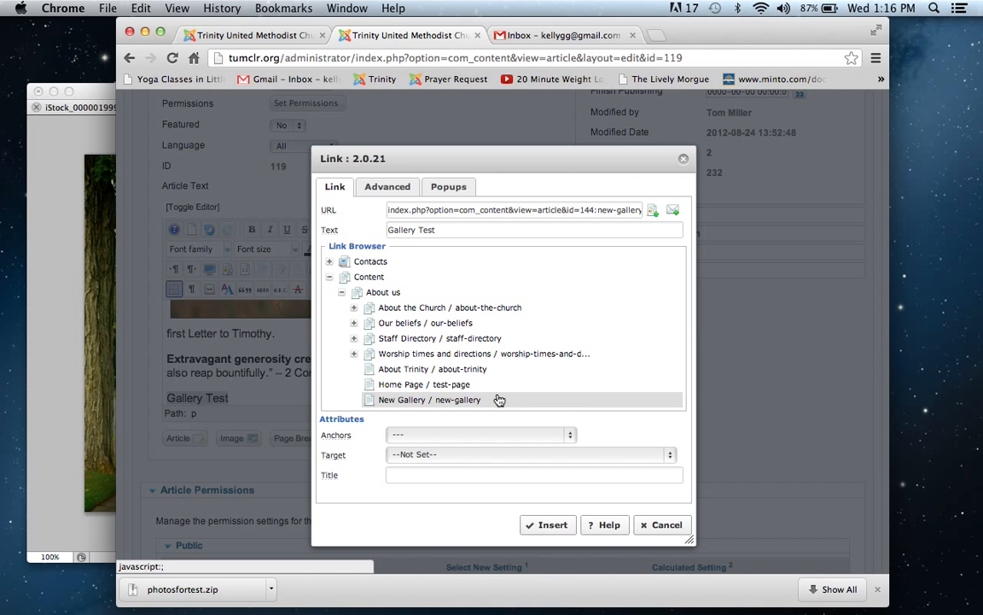
{"action": "left_click", "coordinate": [551, 526]}
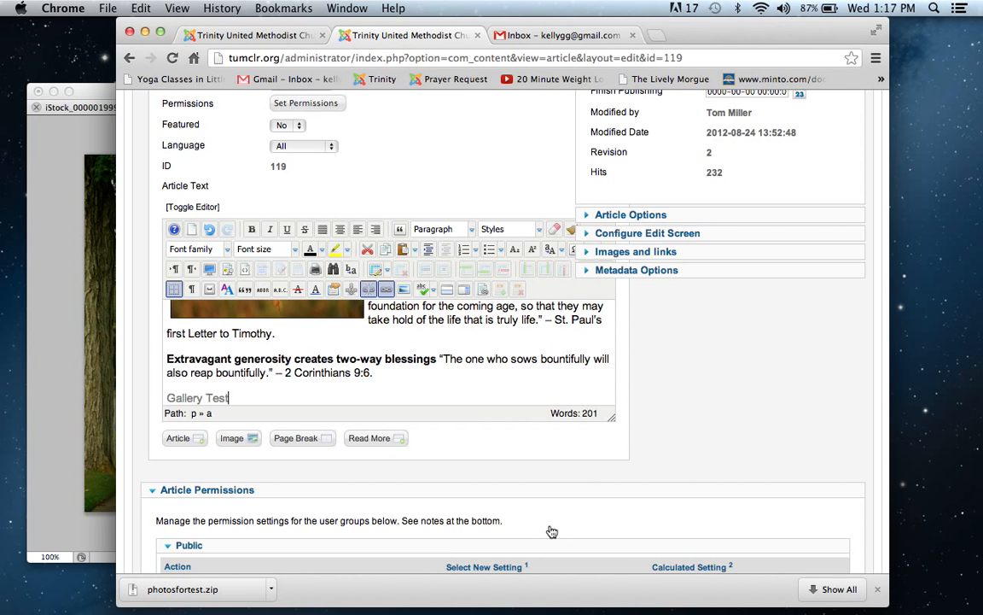
{"action": "key", "text": "Up"}
{"action": "key", "text": "Up"}
{"action": "key", "text": "Up"}
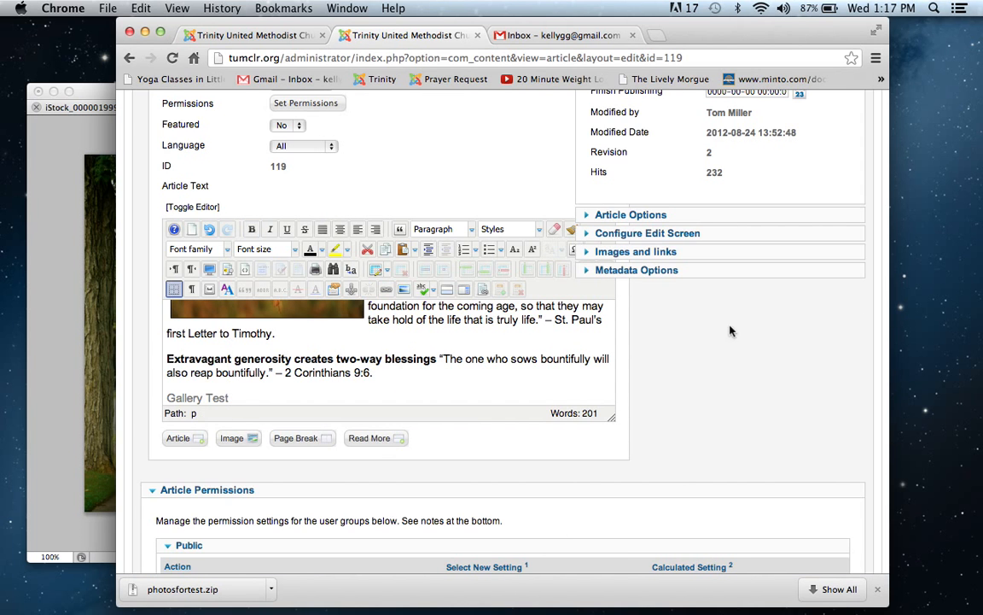
{"action": "scroll", "coordinate": [846, 331], "scroll_direction": "up", "scroll_amount": 8}
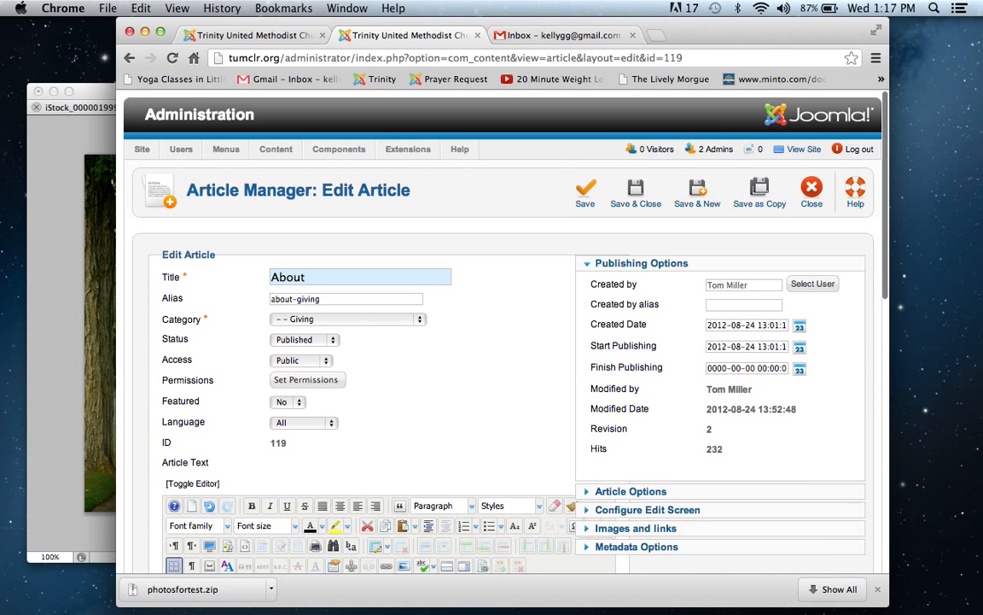
{"action": "left_click", "coordinate": [589, 189]}
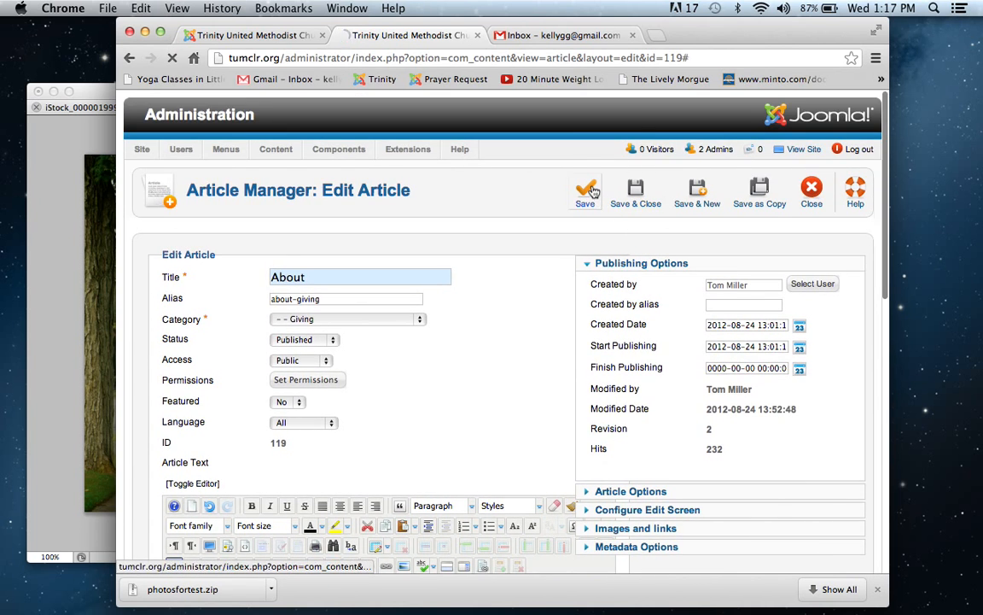
Step: On the live site, view the Welcome and About Trinity UMC pages, follow the calendar test link and return from it
{"action": "left_click", "coordinate": [252, 37]}
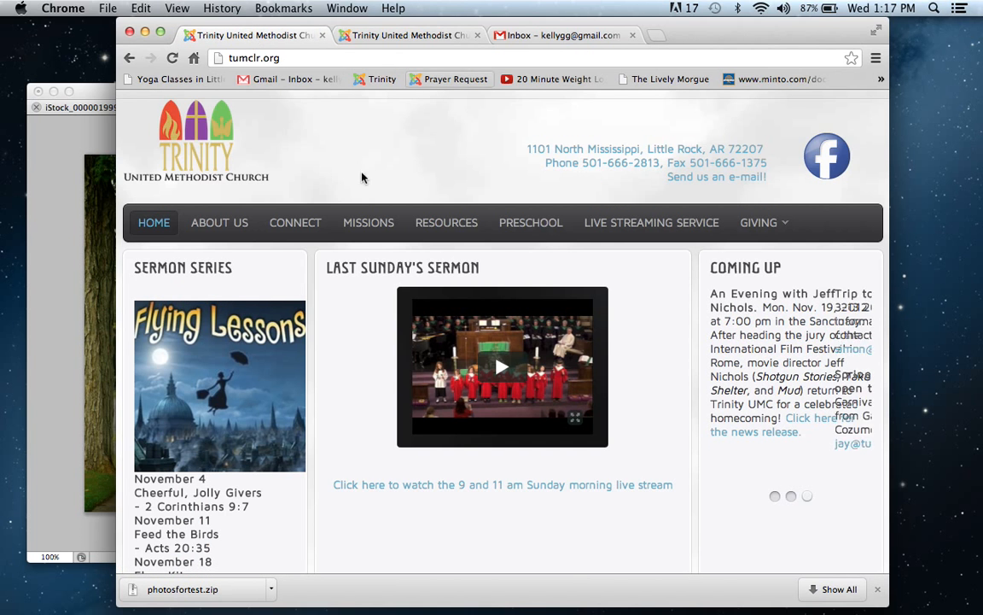
{"action": "mouse_move", "coordinate": [226, 227]}
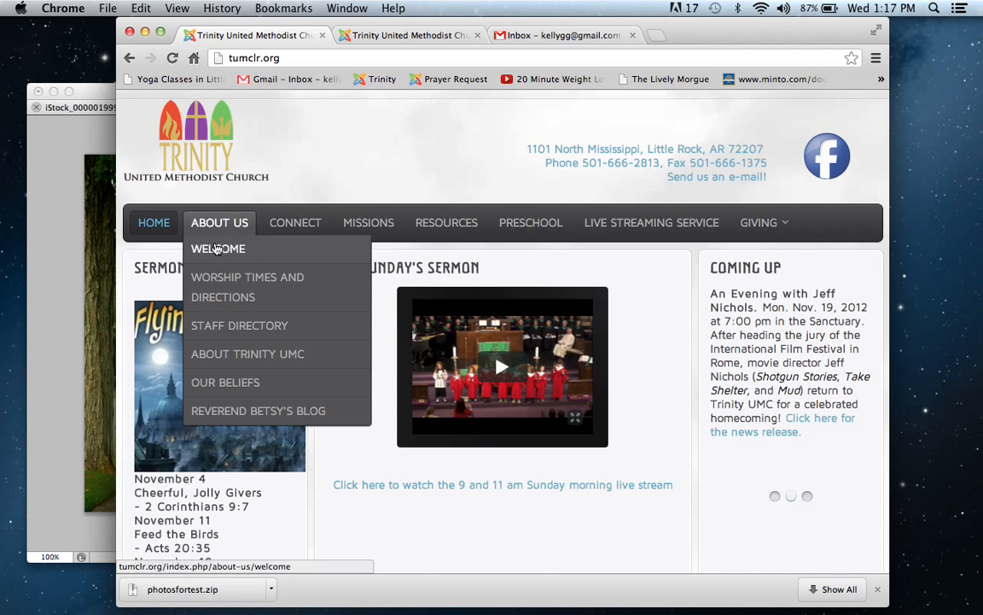
{"action": "left_click", "coordinate": [218, 249]}
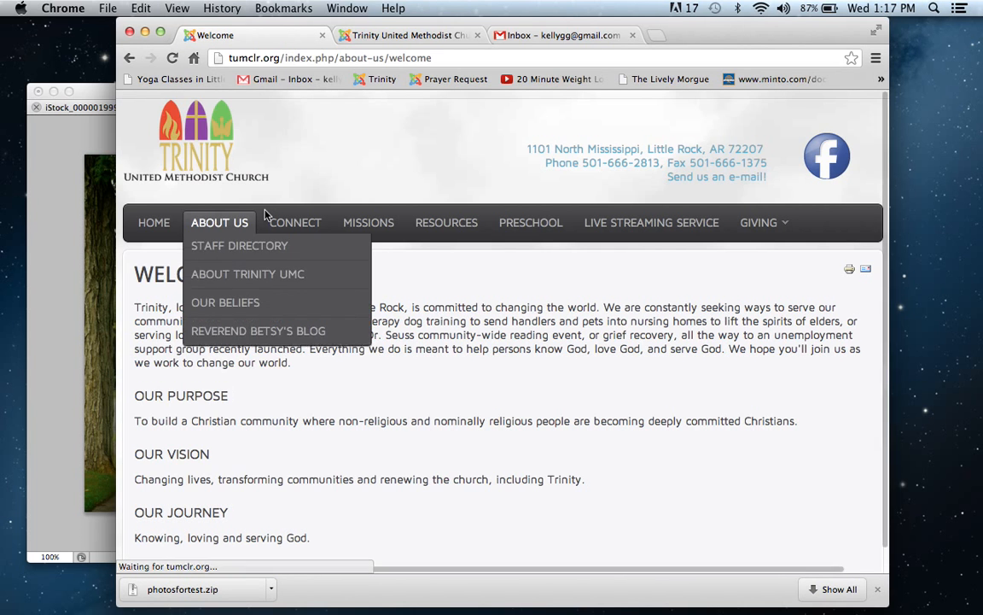
{"action": "scroll", "coordinate": [264, 213], "scroll_direction": "down", "scroll_amount": 1}
{"action": "mouse_move", "coordinate": [266, 211]}
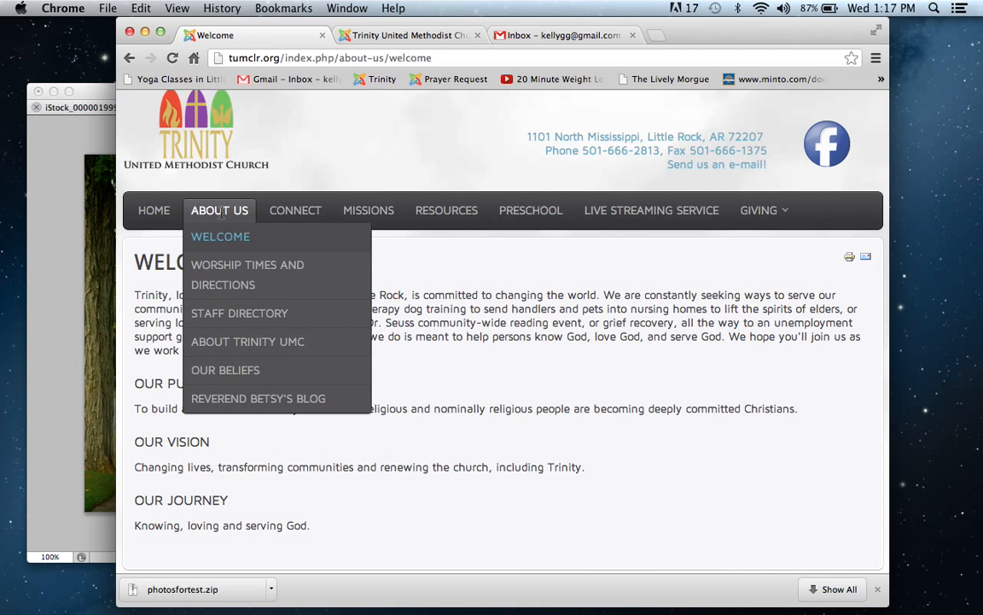
{"action": "left_click", "coordinate": [215, 343]}
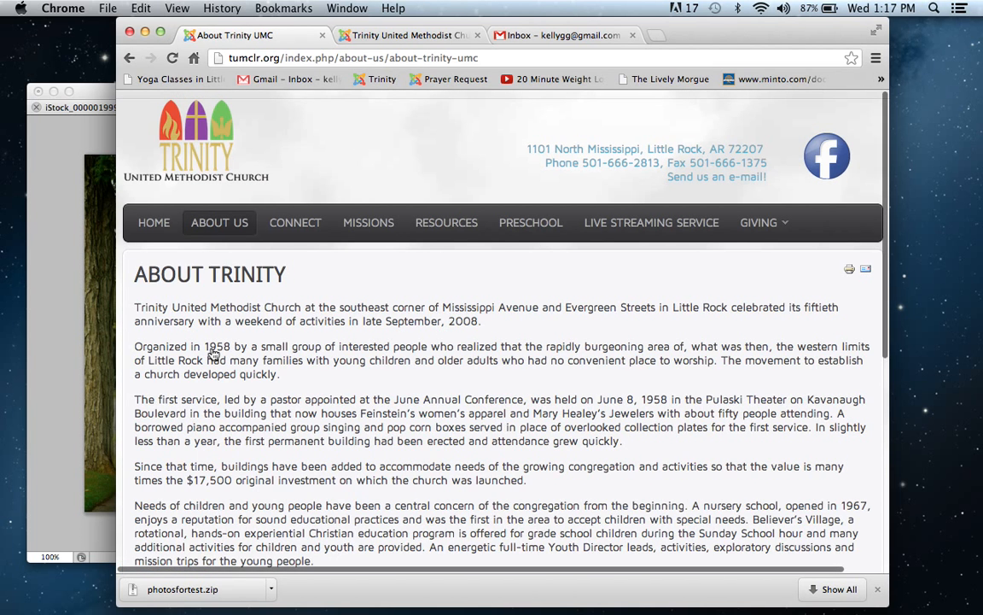
{"action": "scroll", "coordinate": [213, 354], "scroll_direction": "down", "scroll_amount": 4}
{"action": "scroll", "coordinate": [180, 407], "scroll_direction": "down", "scroll_amount": 5}
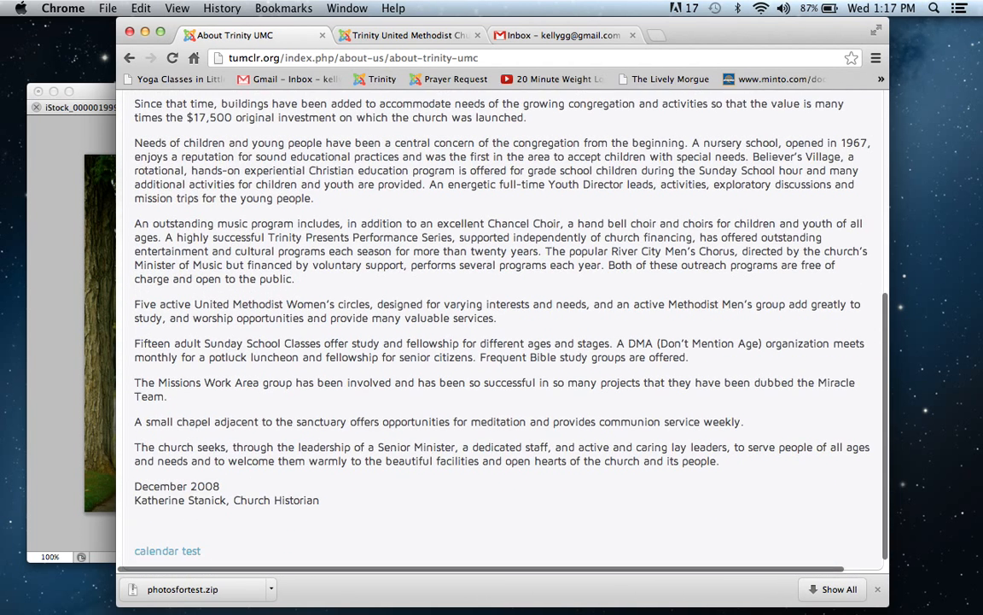
{"action": "left_click", "coordinate": [197, 552]}
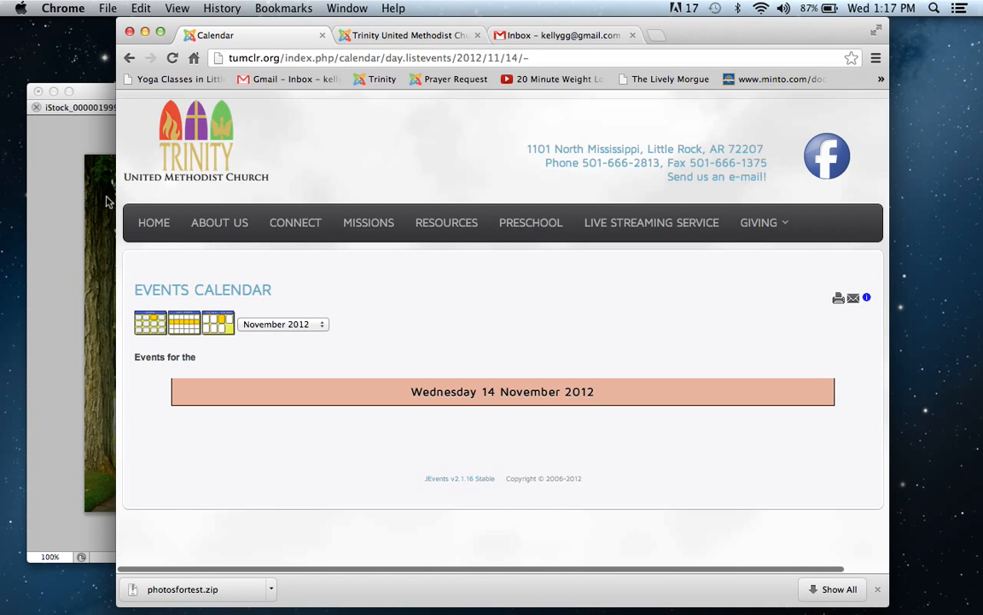
{"action": "left_click", "coordinate": [131, 57]}
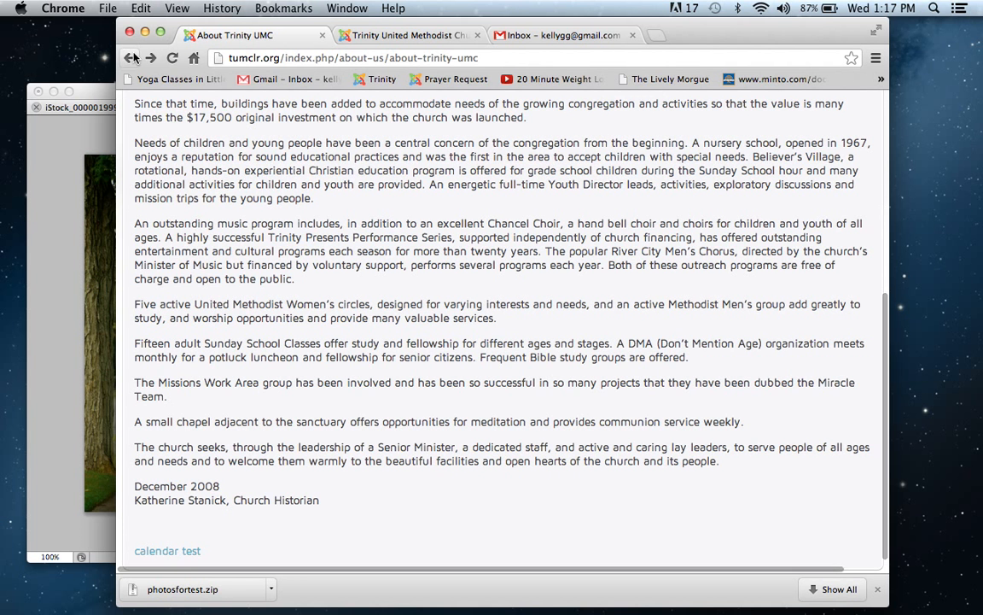
Step: Return to the About article in the site administration and enlarge its text editing area downward
{"action": "left_click", "coordinate": [408, 35]}
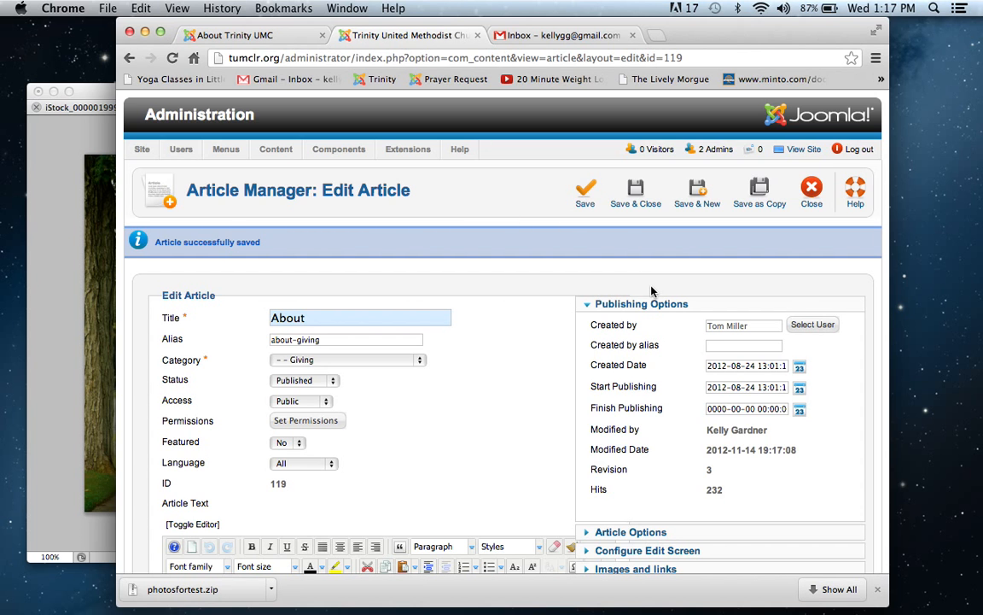
{"action": "scroll", "coordinate": [848, 308], "scroll_direction": "down", "scroll_amount": 8}
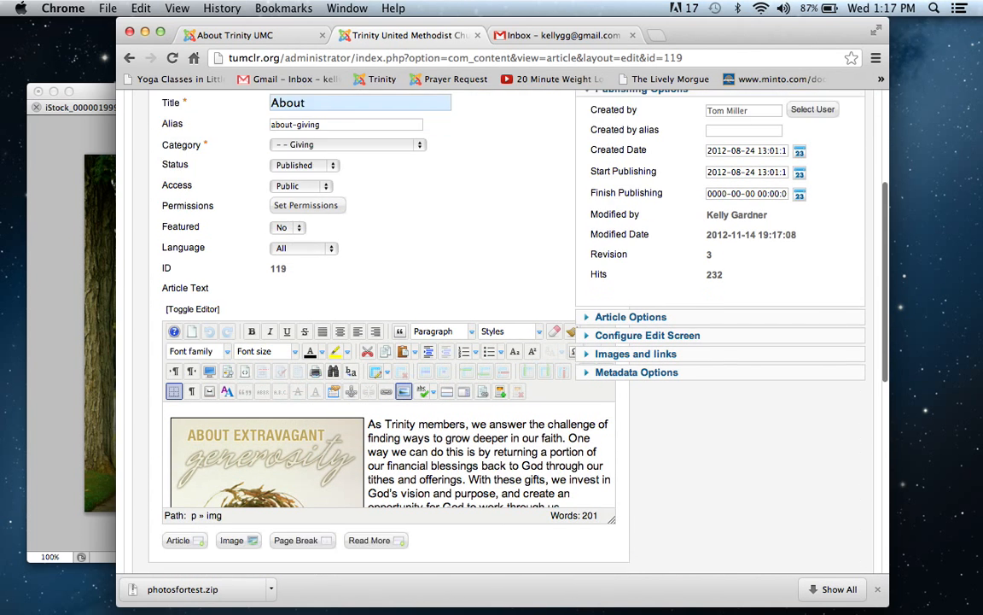
{"action": "scroll", "coordinate": [503, 342], "scroll_direction": "up", "scroll_amount": 1}
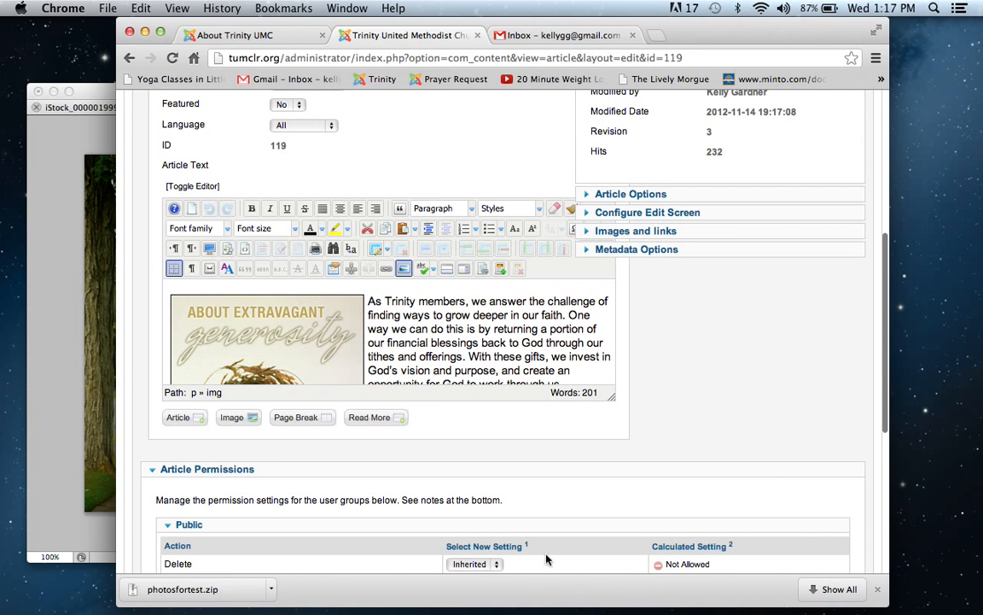
{"action": "scroll", "coordinate": [675, 391], "scroll_direction": "down", "scroll_amount": 2}
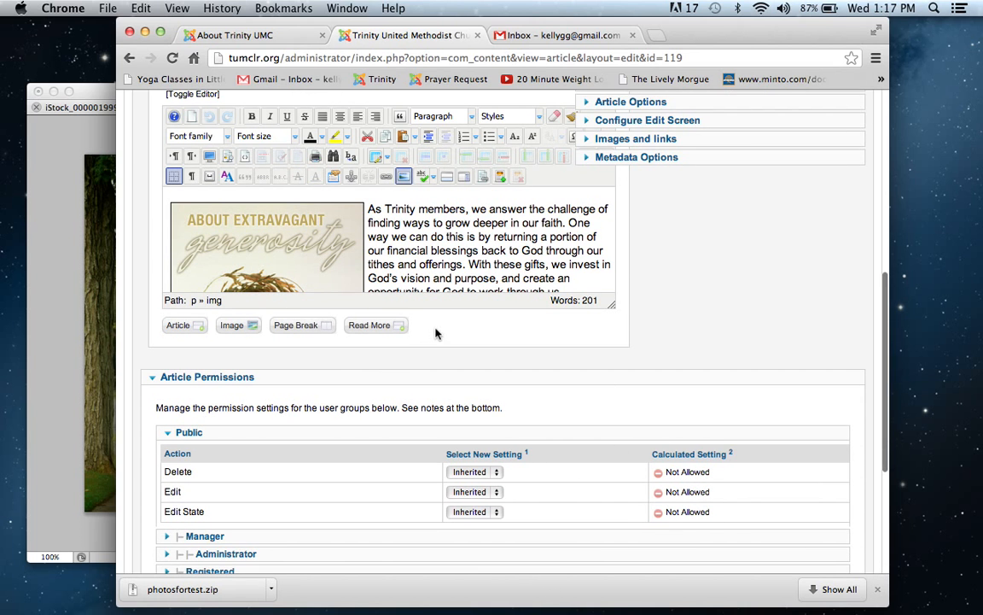
{"action": "left_click_drag", "start_coordinate": [613, 305], "coordinate": [535, 508]}
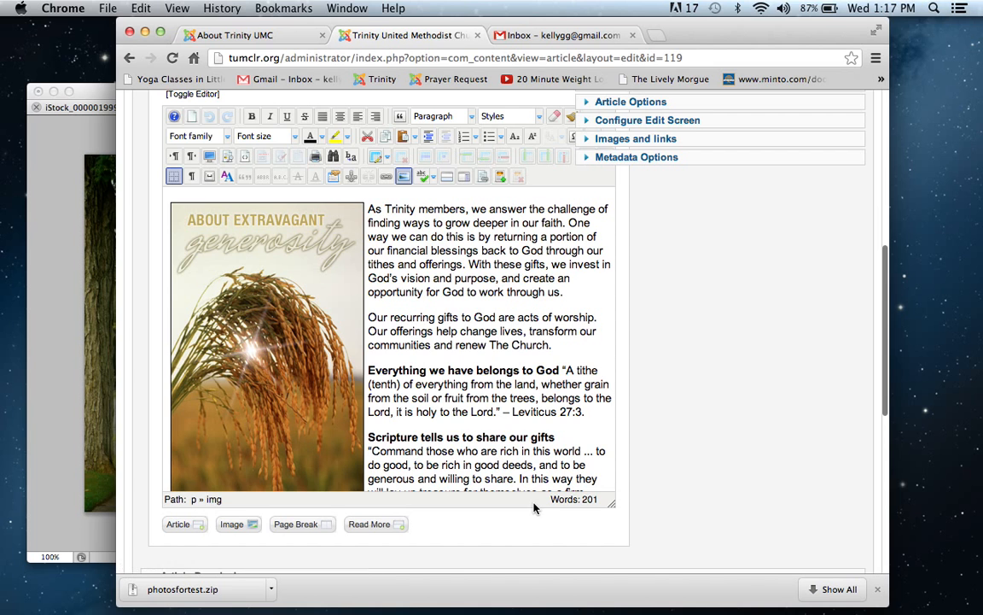
{"action": "scroll", "coordinate": [575, 437], "scroll_direction": "down", "scroll_amount": 2}
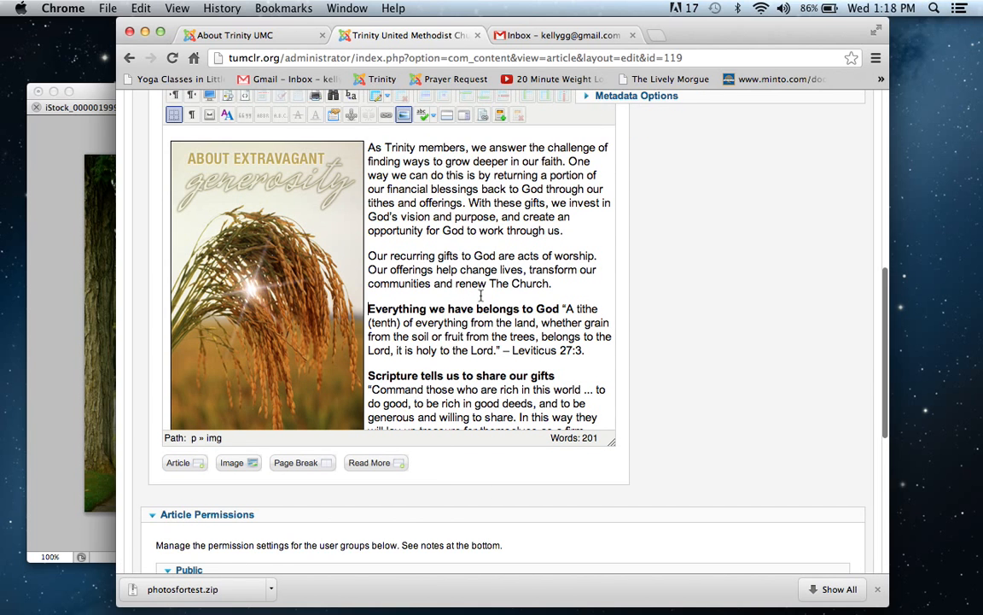
Step: Delete the linked Gallery Test line from the end of the About article, and save and close the article
{"action": "left_click", "coordinate": [369, 323]}
{"action": "key", "text": "Down"}
{"action": "key", "text": "Down"}
{"action": "key", "text": "Down"}
{"action": "key", "text": "Down"}
{"action": "key", "text": "Down"}
{"action": "key", "text": "Down"}
{"action": "key", "text": "Down"}
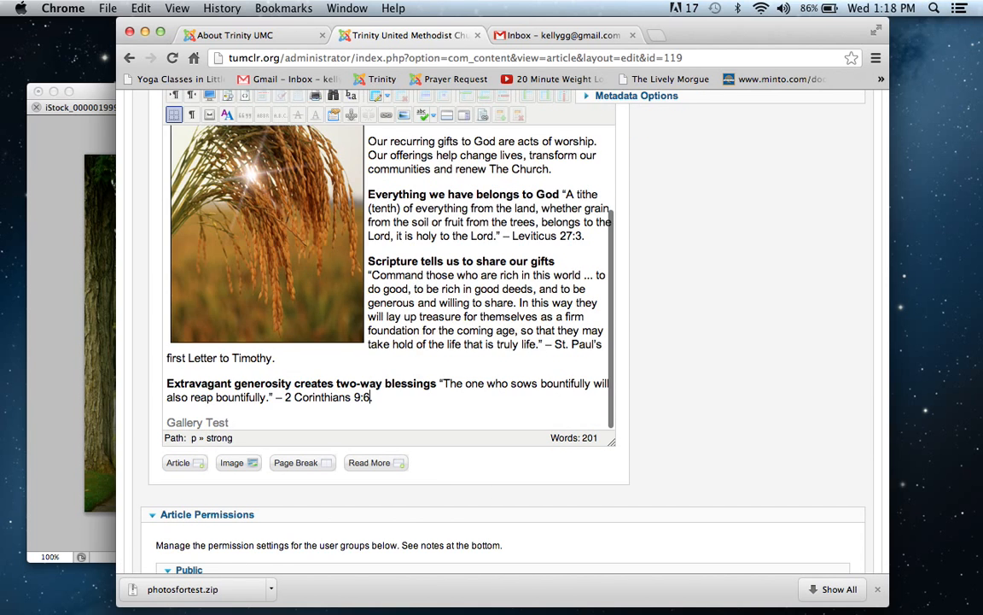
{"action": "left_click_drag", "start_coordinate": [290, 420], "coordinate": [149, 413]}
{"action": "key", "text": "BackSpace"}
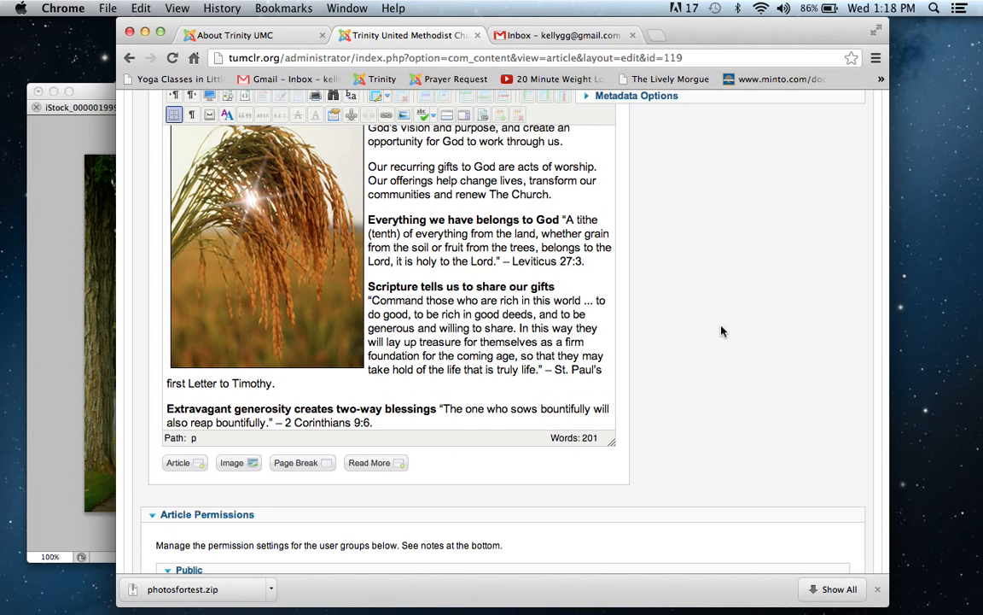
{"action": "scroll", "coordinate": [722, 331], "scroll_direction": "up", "scroll_amount": 8}
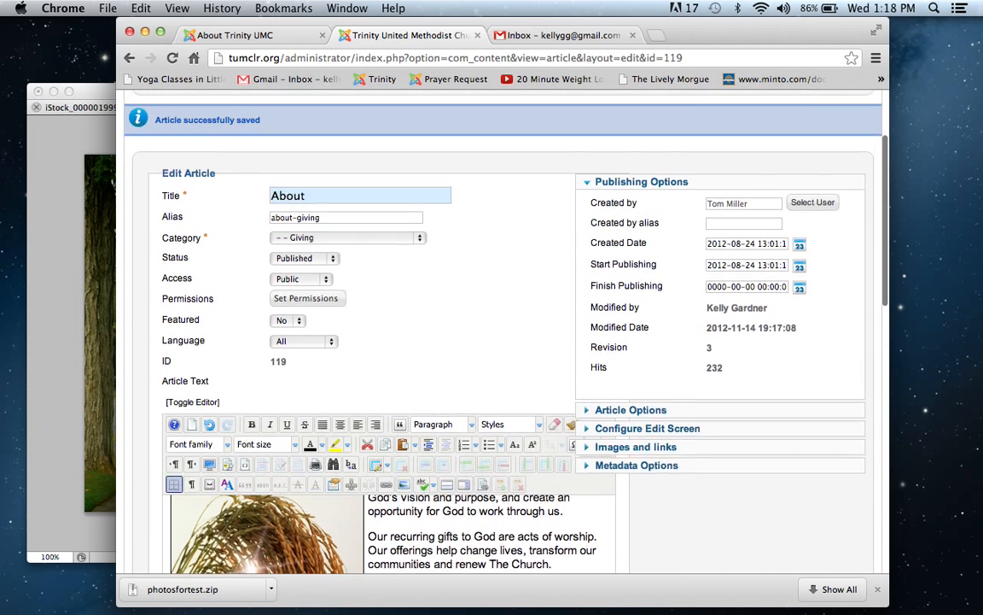
{"action": "scroll", "coordinate": [721, 332], "scroll_direction": "up", "scroll_amount": 3}
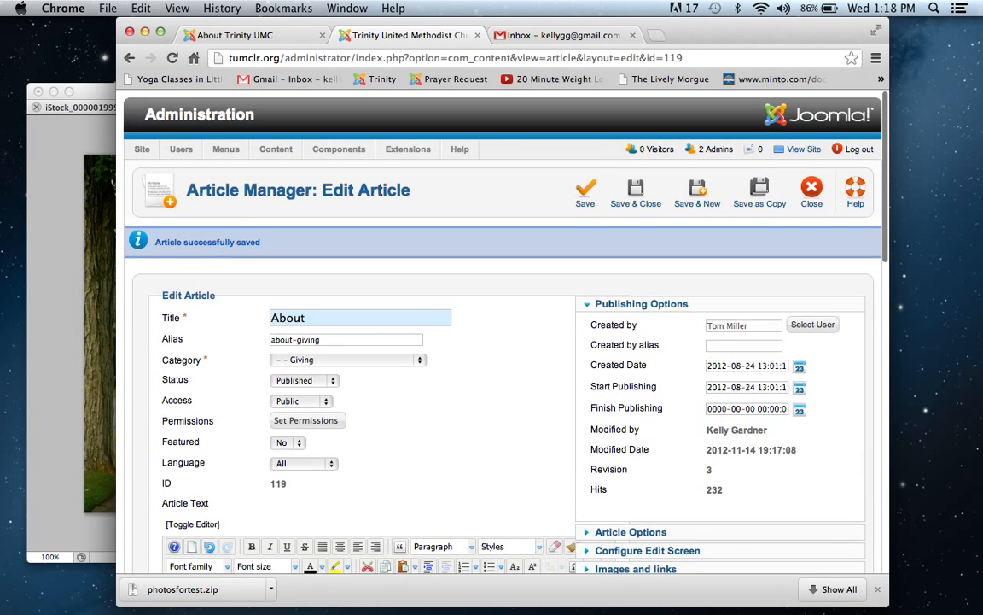
{"action": "left_click", "coordinate": [630, 196]}
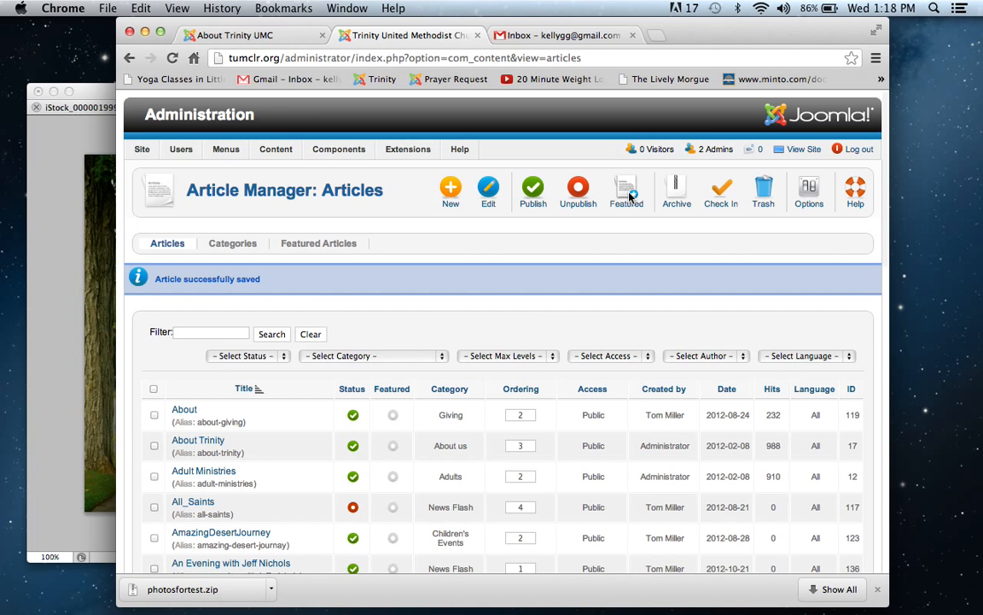
Step: Open the About Trinity article for editing and go to the calendar test line at the end of its text
{"action": "left_click", "coordinate": [213, 447]}
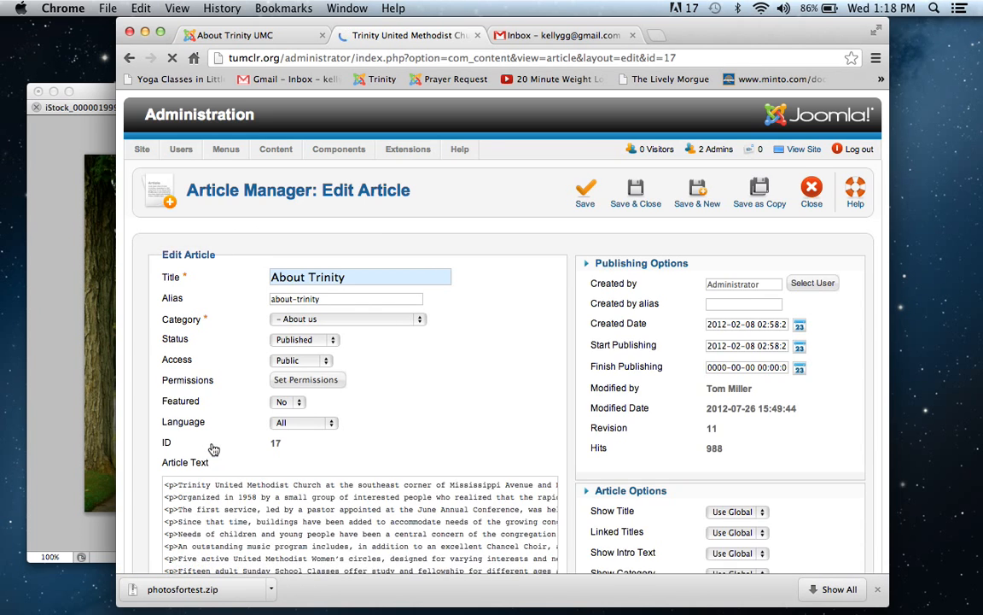
{"action": "scroll", "coordinate": [488, 165], "scroll_direction": "down", "scroll_amount": 10}
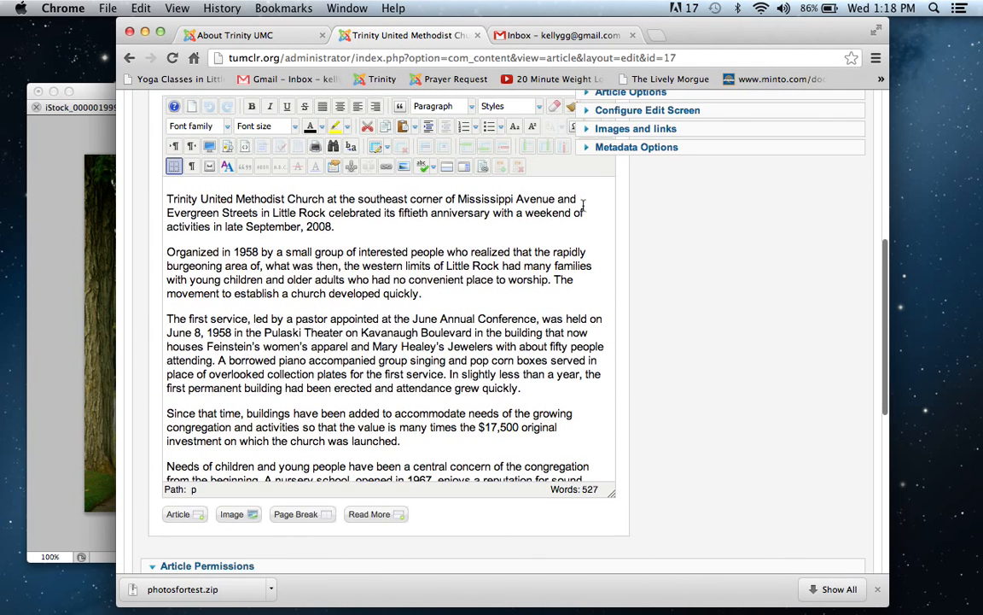
{"action": "key", "text": "Down"}
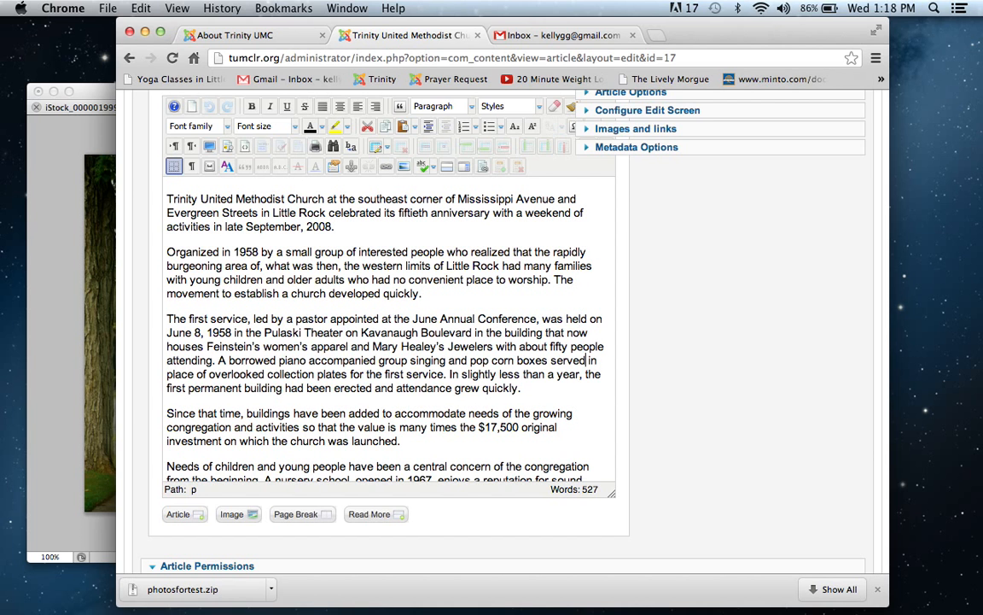
{"action": "key", "text": "Down"}
{"action": "key", "text": "Down"}
{"action": "key", "text": "Down"}
{"action": "key", "text": "Down"}
{"action": "key", "text": "Down"}
{"action": "key", "text": "Down"}
{"action": "key", "text": "Down"}
{"action": "key", "text": "Down"}
{"action": "key", "text": "Down"}
{"action": "key", "text": "Down"}
{"action": "key", "text": "Down"}
{"action": "key", "text": "Down"}
{"action": "key", "text": "Down"}
{"action": "key", "text": "Down"}
{"action": "key", "text": "Down"}
{"action": "key", "text": "Down"}
{"action": "key", "text": "Down"}
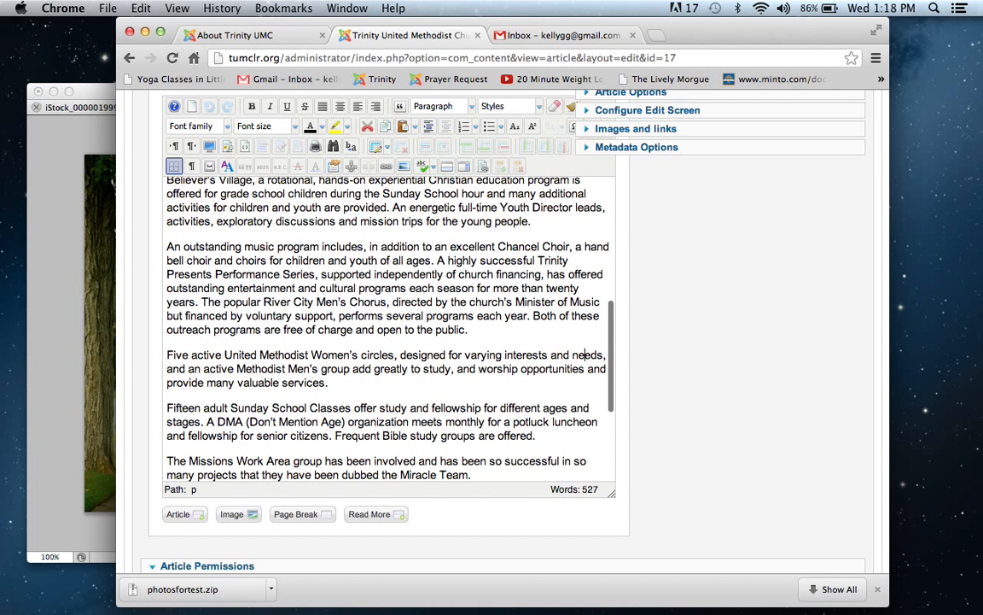
{"action": "key", "text": "Down"}
{"action": "key", "text": "Down"}
{"action": "key", "text": "Down"}
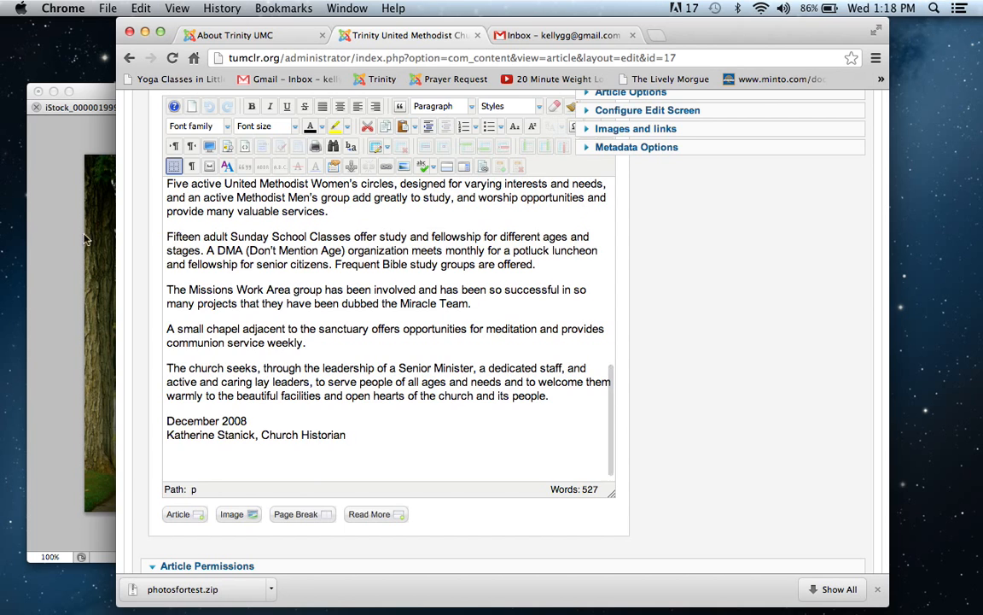
{"action": "left_click", "coordinate": [265, 473]}
{"action": "key", "text": "Down"}
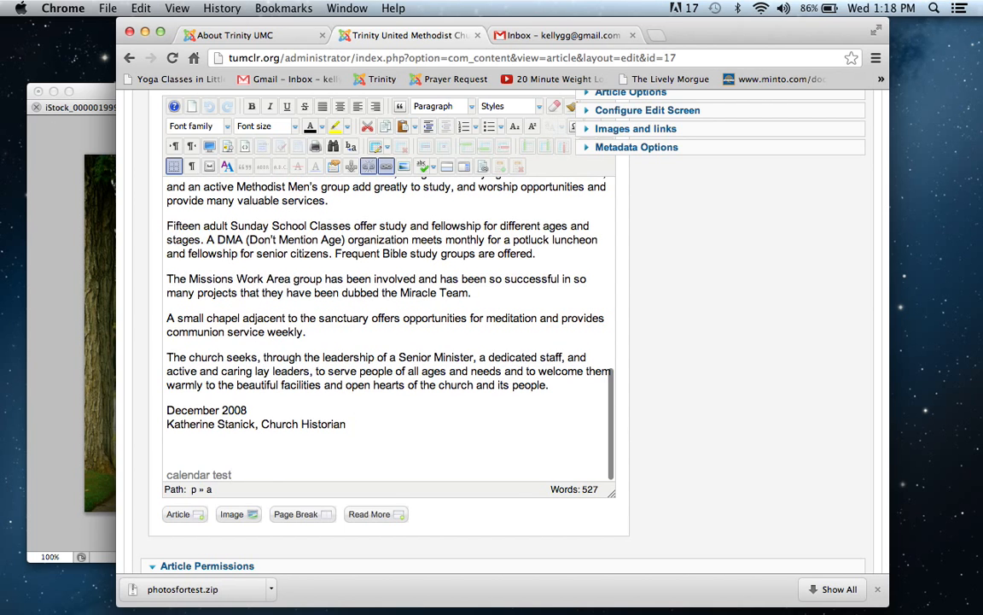
Step: Replace the calendar test link at the end of the article with the linked Gallery Test text, and save the article
{"action": "key", "text": "super+a"}
{"action": "left_click", "coordinate": [251, 472]}
{"action": "left_click", "coordinate": [150, 472], "text": "shift"}
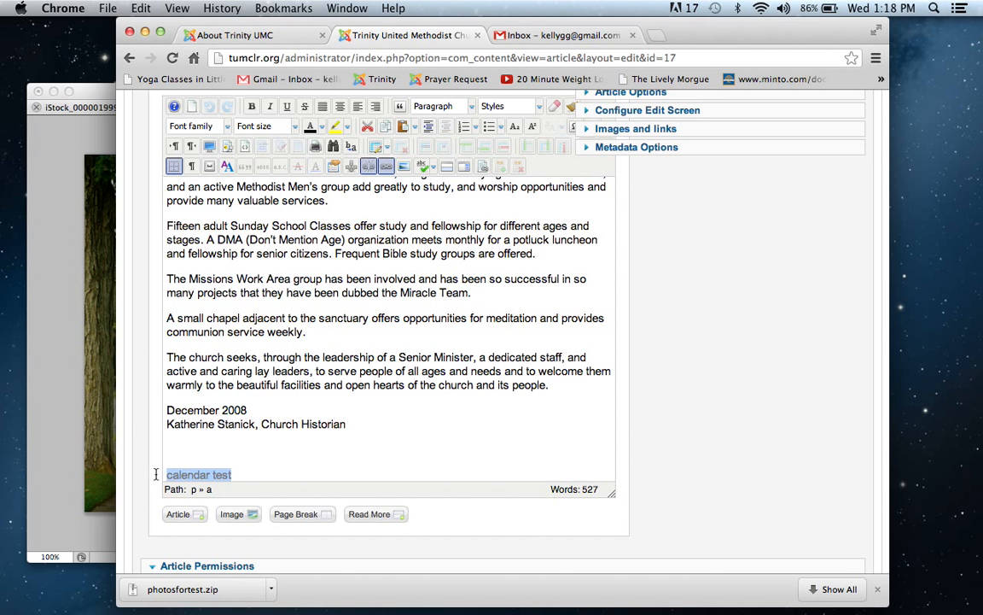
{"action": "type", "text": "Gallery Test"}
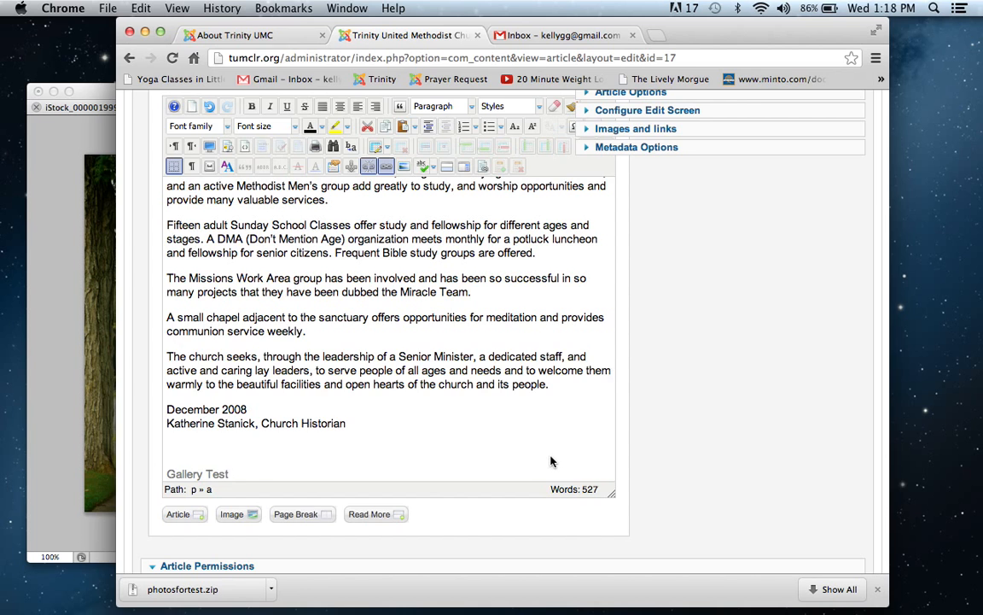
{"action": "left_click", "coordinate": [170, 448]}
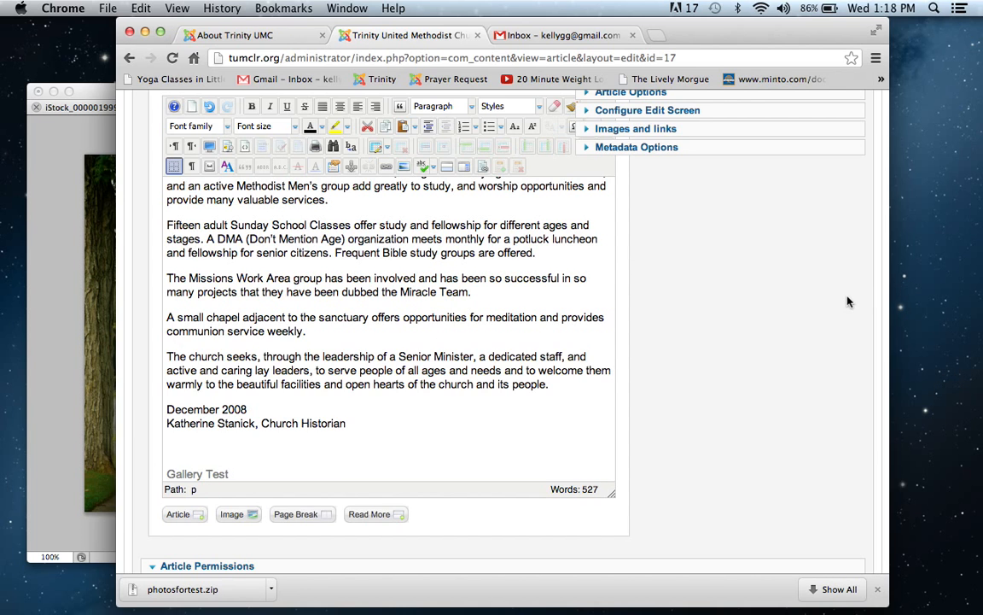
{"action": "scroll", "coordinate": [847, 301], "scroll_direction": "up", "scroll_amount": 5}
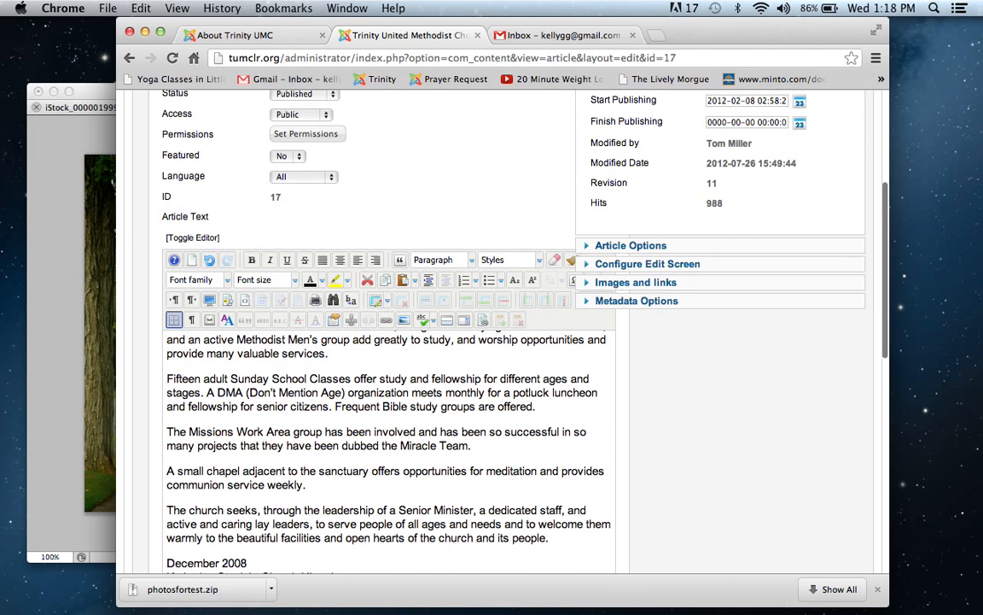
{"action": "scroll", "coordinate": [832, 269], "scroll_direction": "up", "scroll_amount": 8}
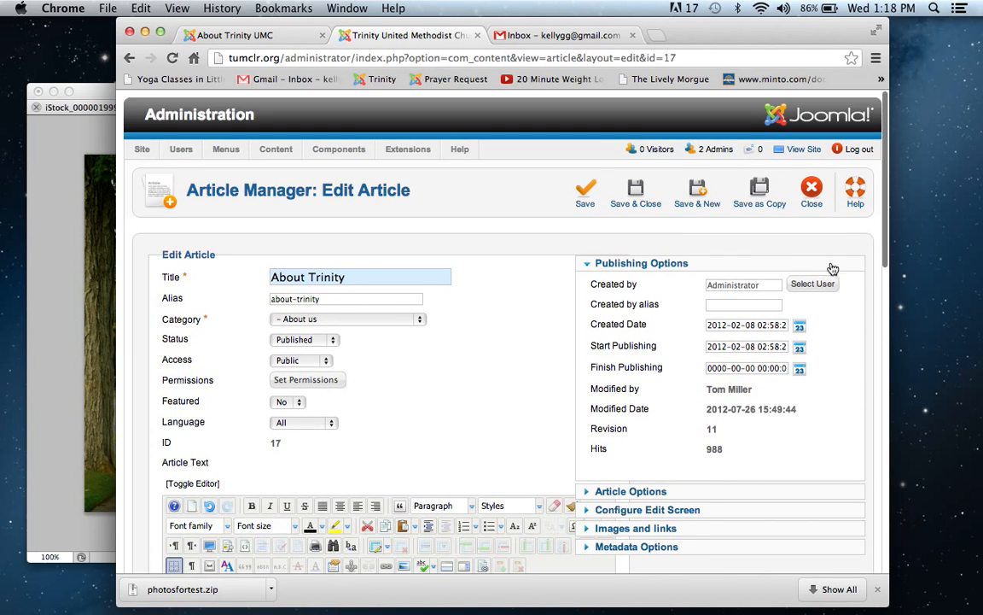
{"action": "left_click", "coordinate": [533, 174]}
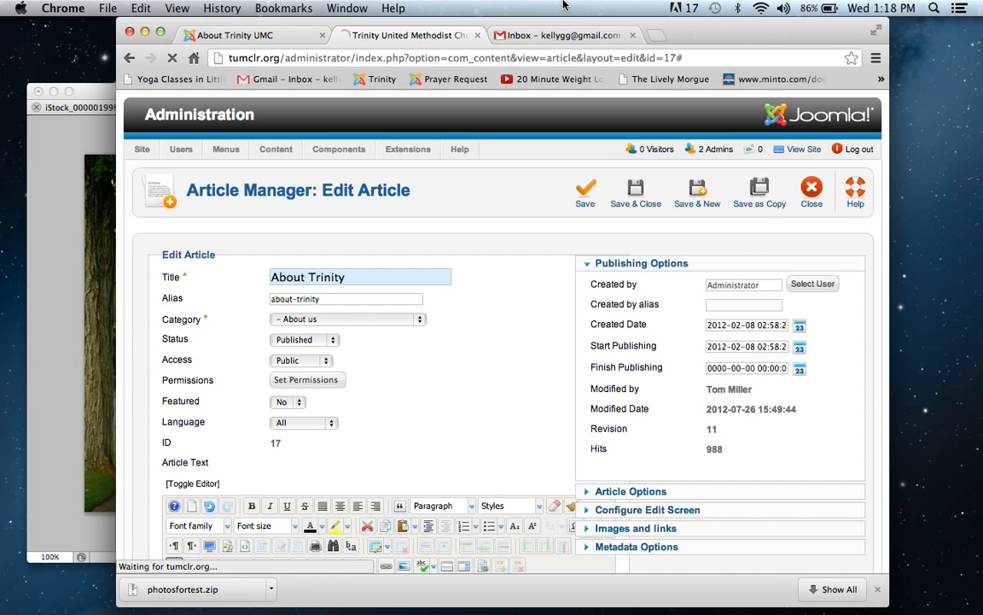
Step: Reload the live About Trinity UMC page, follow the Gallery Test link and view each photo in the New Gallery slideshow
{"action": "left_click", "coordinate": [250, 35]}
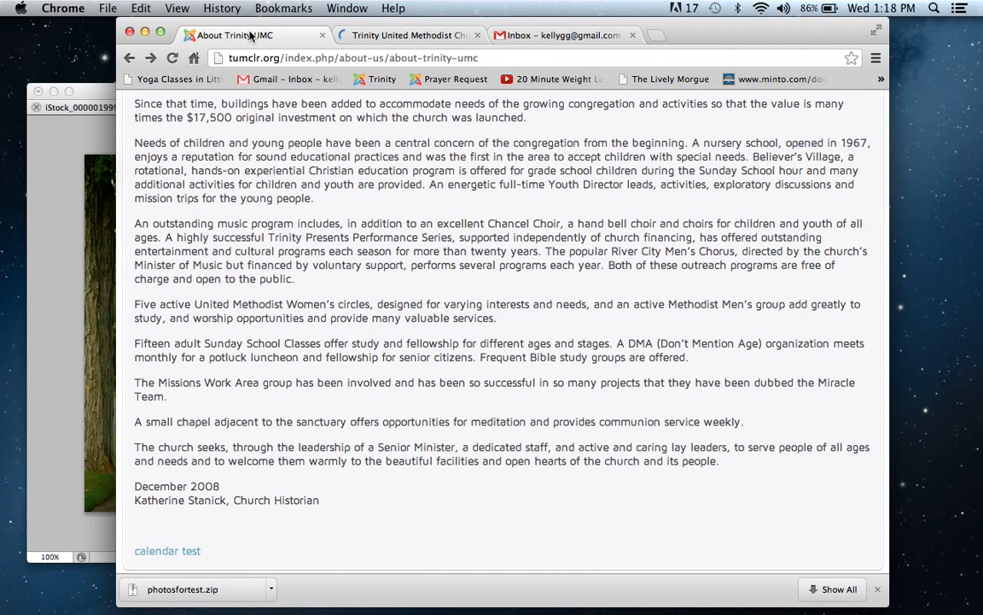
{"action": "left_click", "coordinate": [171, 58]}
{"action": "left_click", "coordinate": [168, 553]}
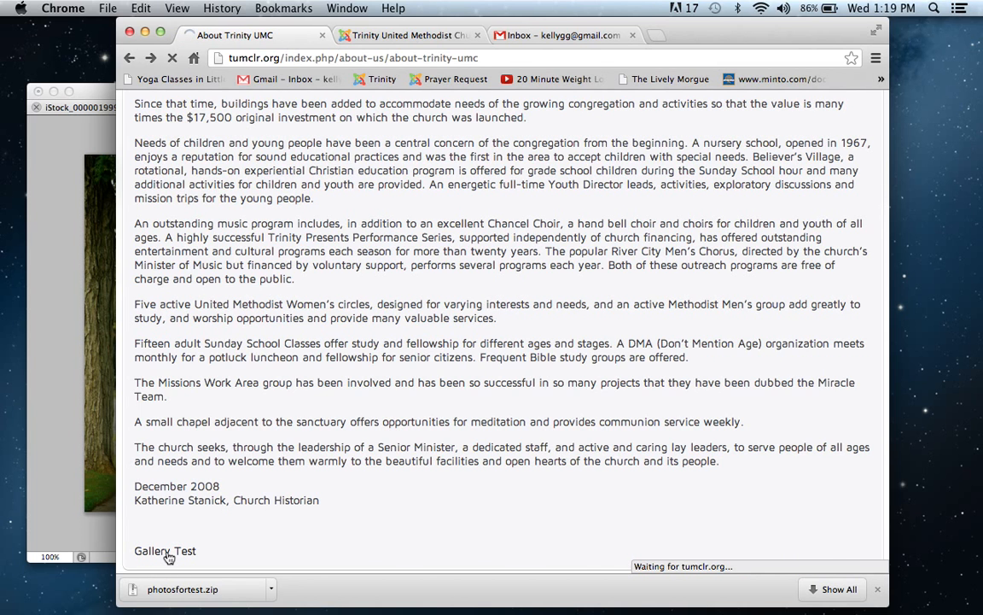
{"action": "scroll", "coordinate": [120, 453], "scroll_direction": "down", "scroll_amount": 5}
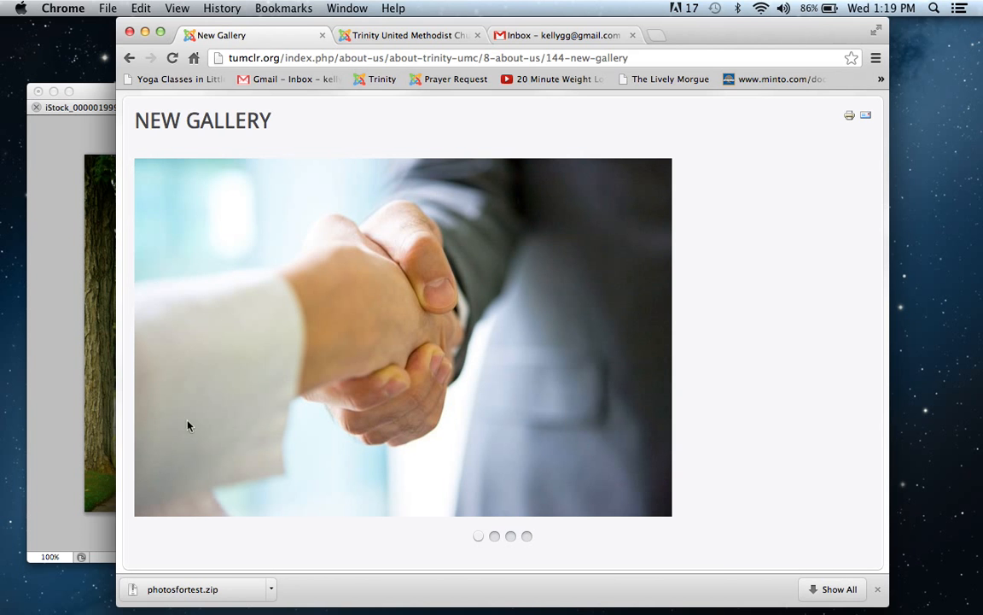
{"action": "left_click", "coordinate": [494, 537]}
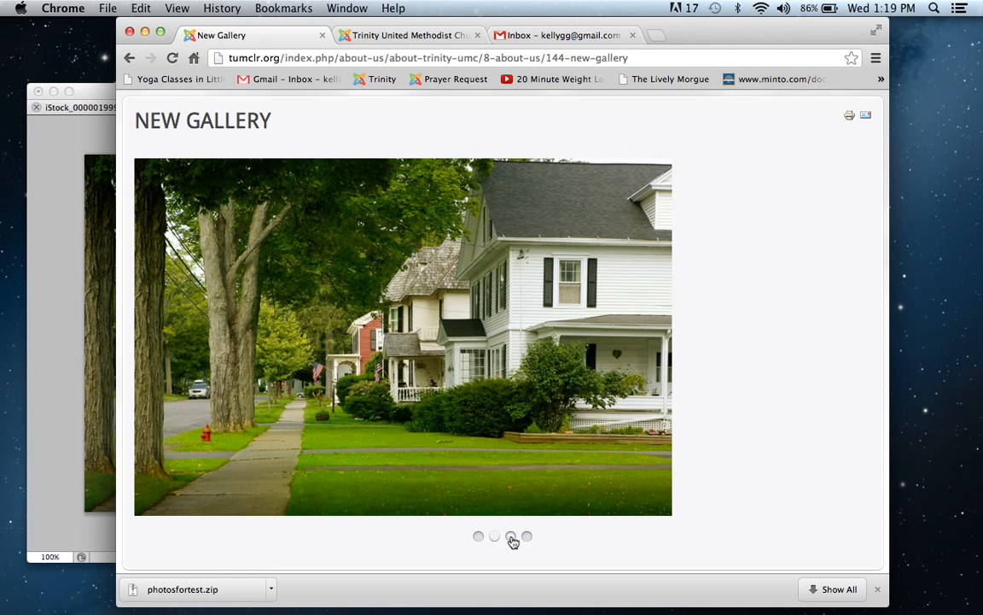
{"action": "left_click", "coordinate": [511, 538]}
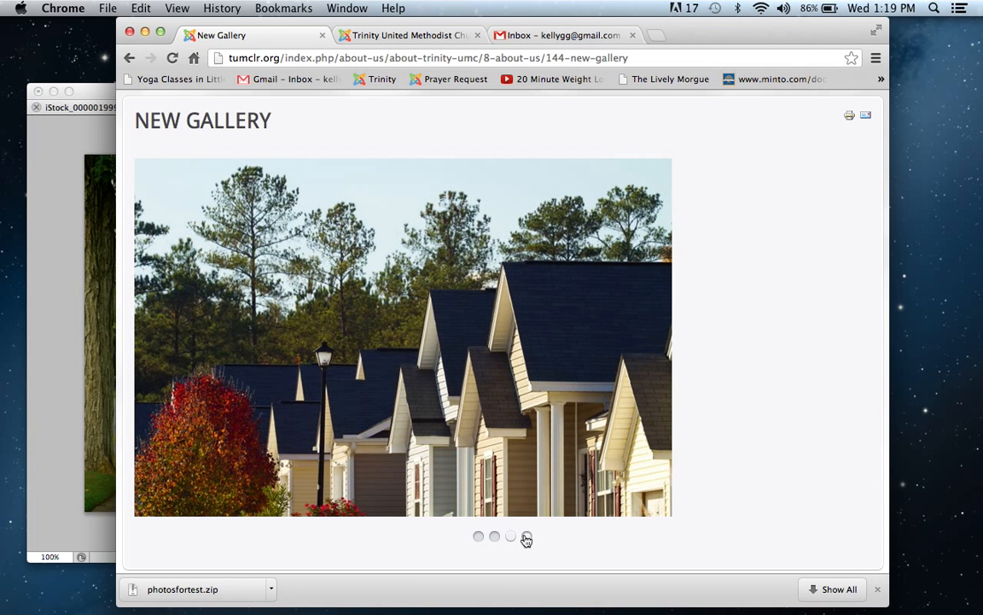
{"action": "left_click", "coordinate": [526, 536]}
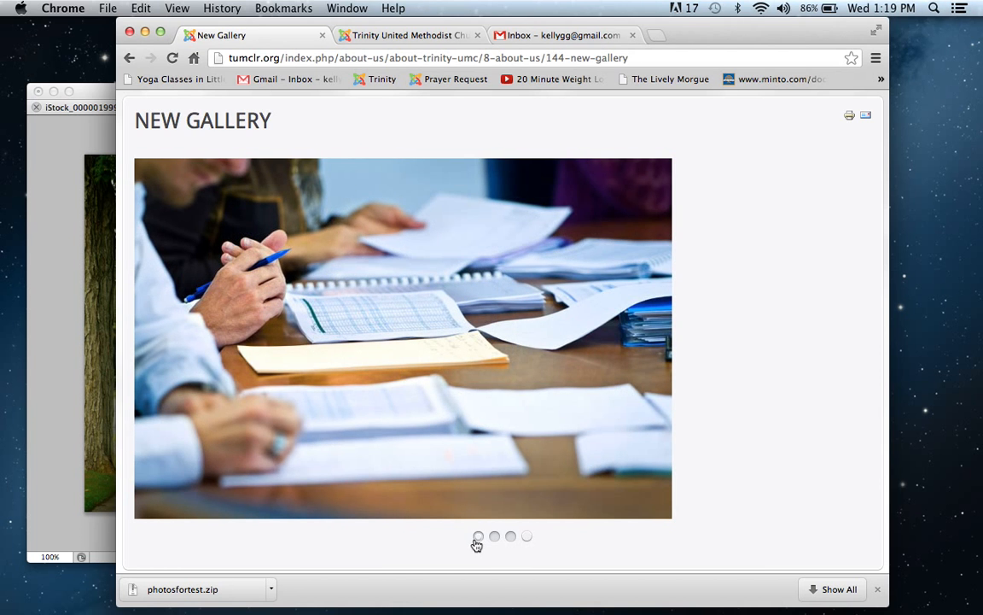
{"action": "left_click", "coordinate": [478, 538]}
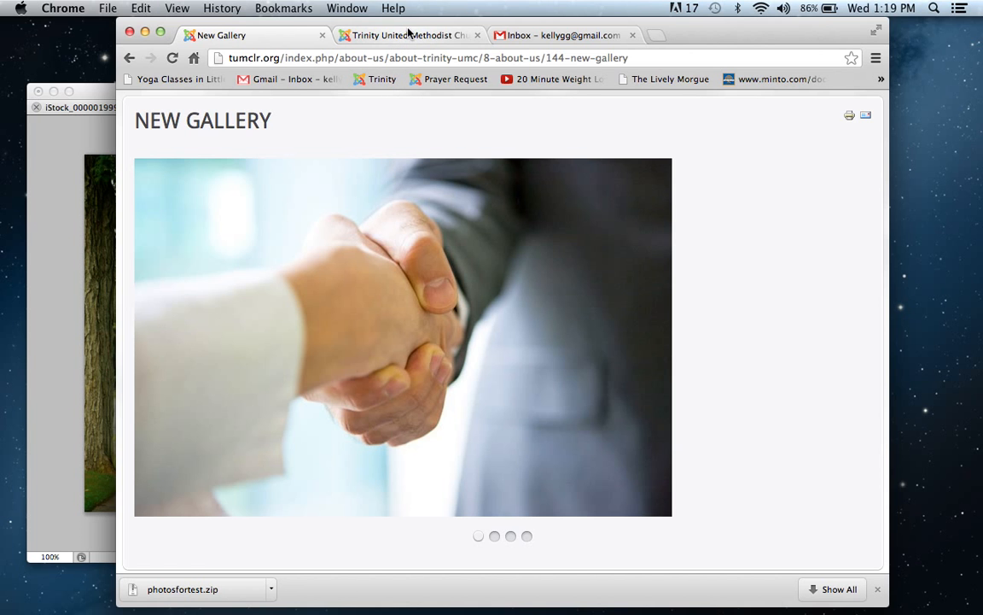
Step: Return to the About Trinity article in the site administration, delete the Gallery Test line and the blank line above it, and save and close the article
{"action": "left_click", "coordinate": [408, 35]}
{"action": "scroll", "coordinate": [456, 341], "scroll_direction": "down", "scroll_amount": 10}
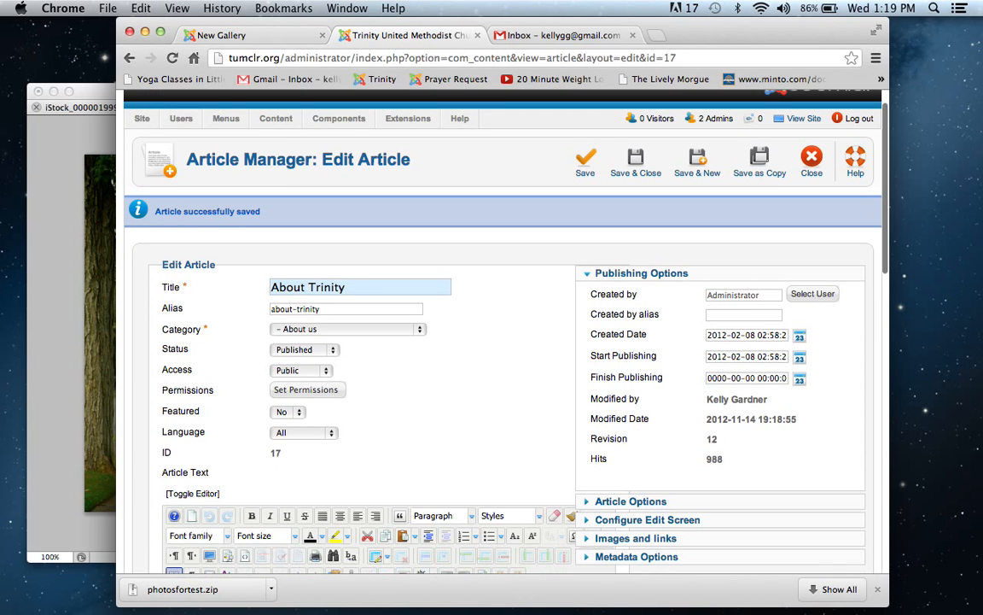
{"action": "scroll", "coordinate": [467, 107], "scroll_direction": "down", "scroll_amount": 1}
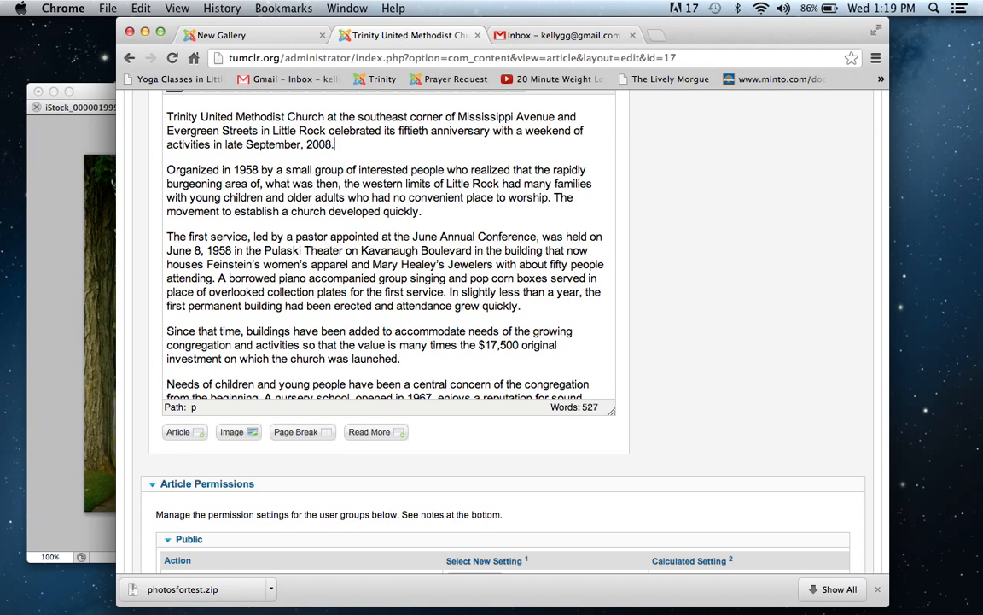
{"action": "scroll", "coordinate": [467, 330], "scroll_direction": "down", "scroll_amount": 10}
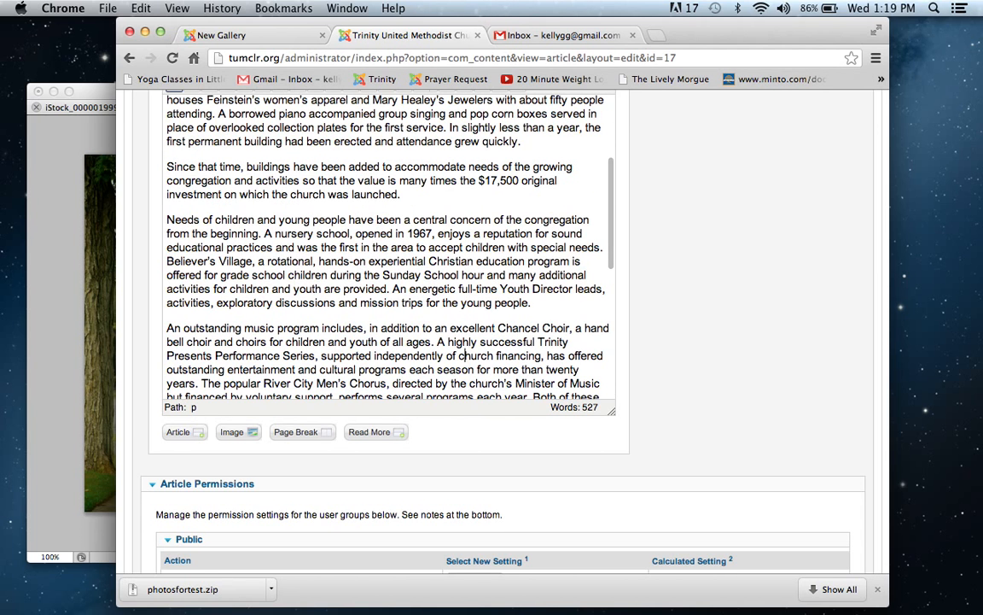
{"action": "scroll", "coordinate": [468, 392], "scroll_direction": "down", "scroll_amount": 5}
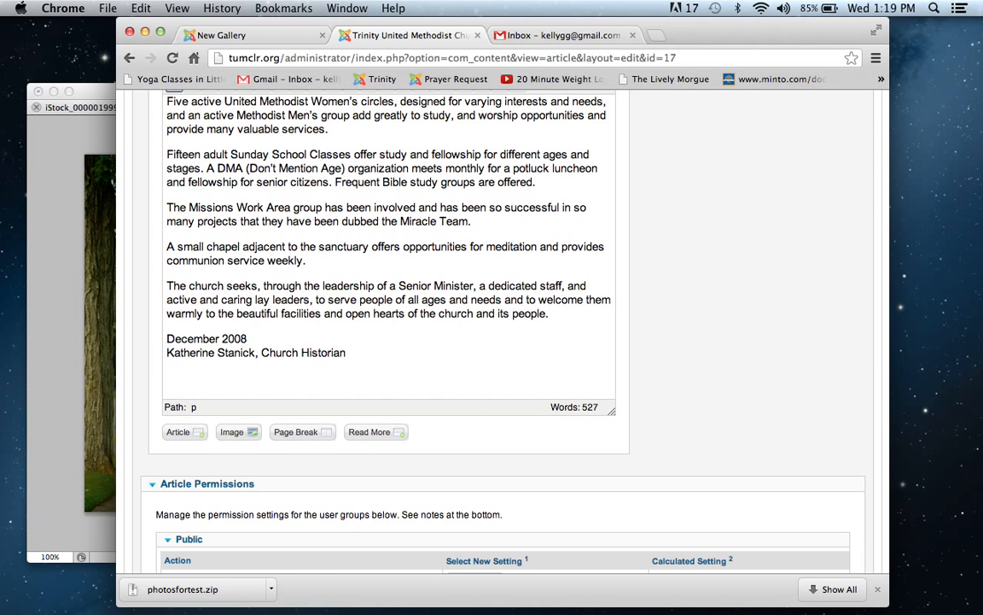
{"action": "type", "text": "Gallery Test"}
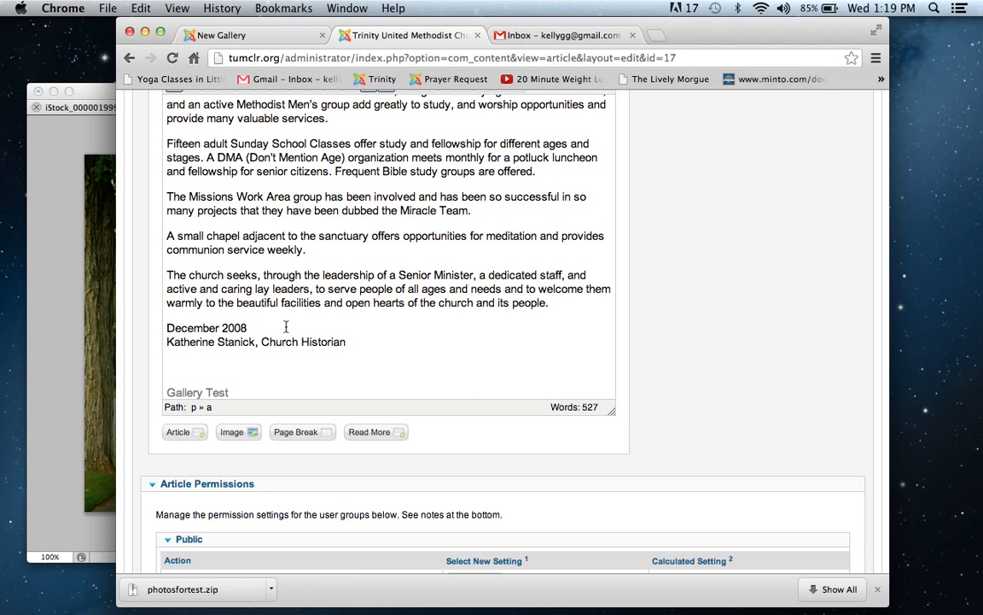
{"action": "left_click_drag", "start_coordinate": [265, 390], "coordinate": [133, 361]}
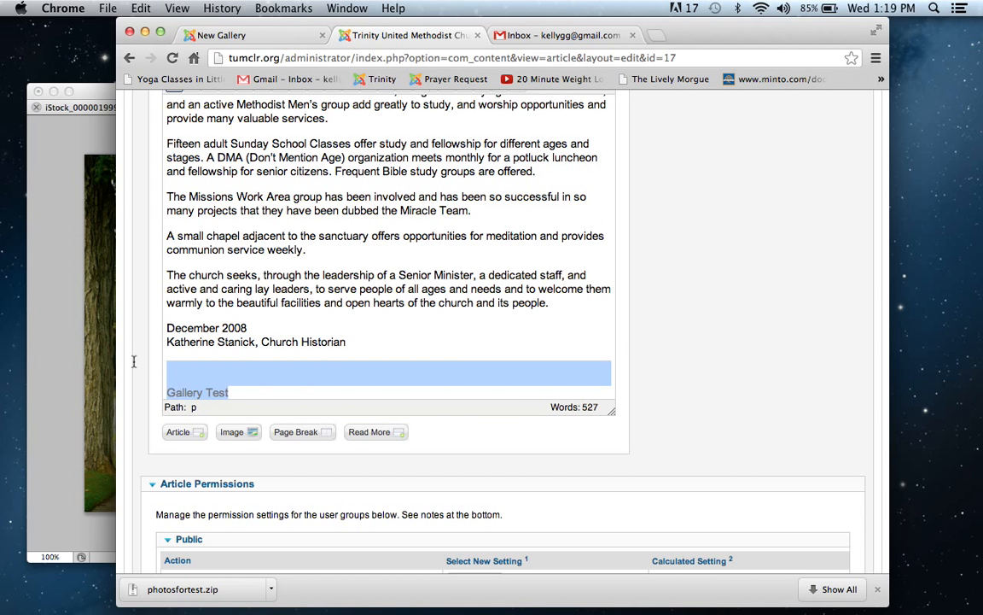
{"action": "key", "text": "BackSpace"}
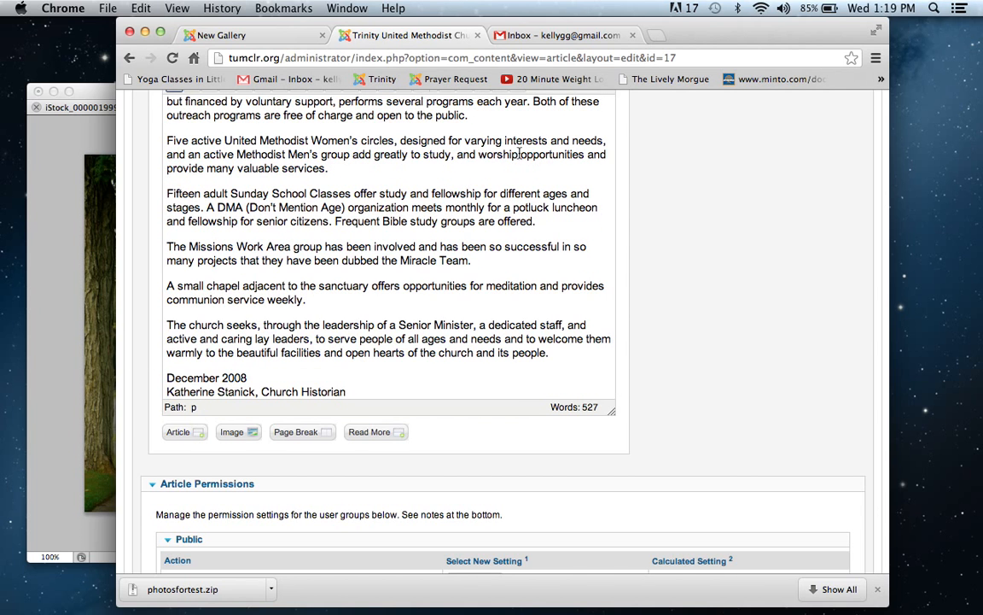
{"action": "scroll", "coordinate": [667, 154], "scroll_direction": "up", "scroll_amount": 5}
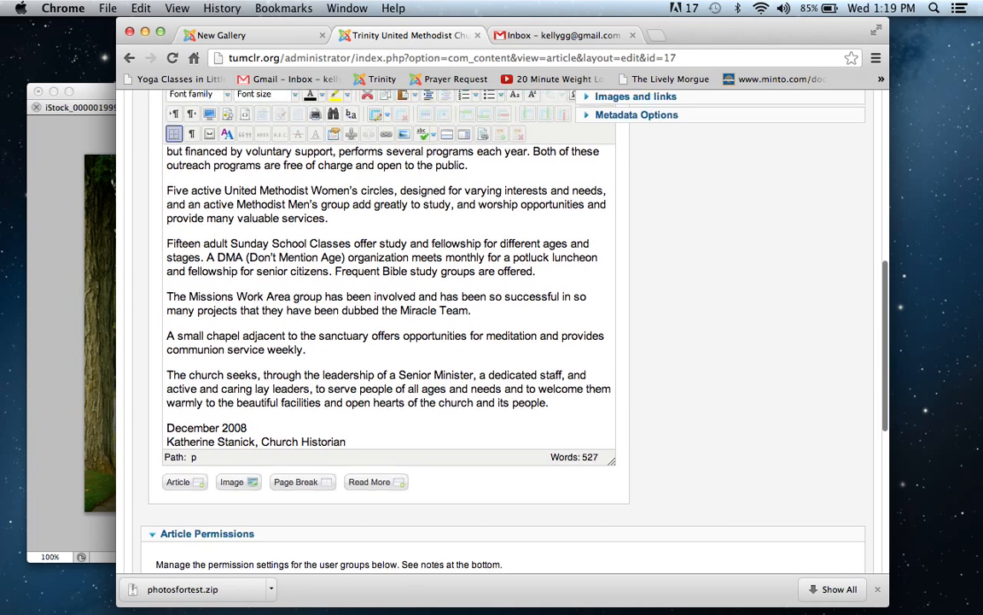
{"action": "scroll", "coordinate": [504, 324], "scroll_direction": "up", "scroll_amount": 5}
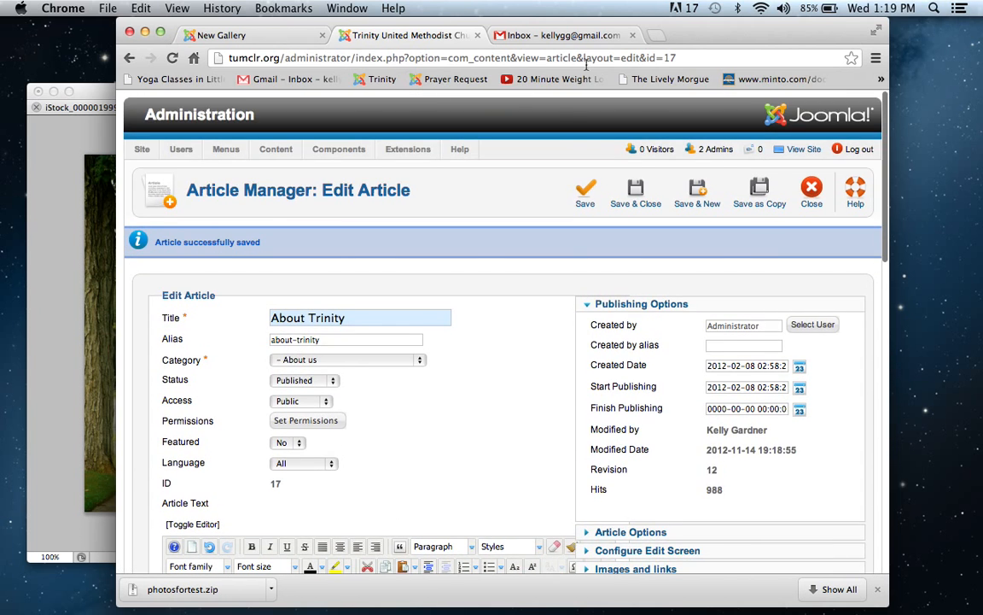
{"action": "left_click", "coordinate": [635, 197]}
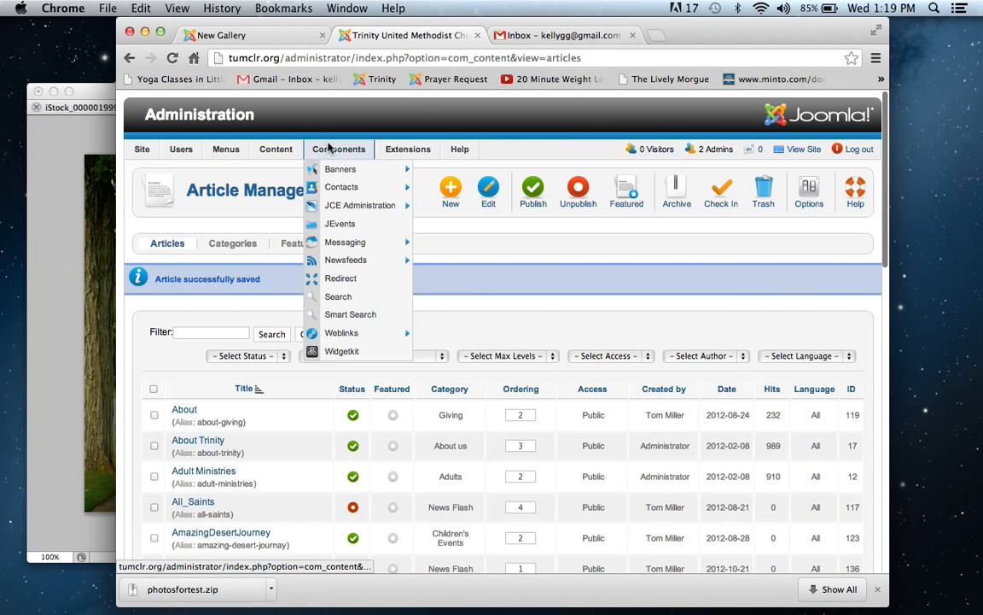
Step: Open Gallery 2012 in the Widgetkit component for editing and review its settings from Style through Lightbox
{"action": "mouse_move", "coordinate": [338, 152]}
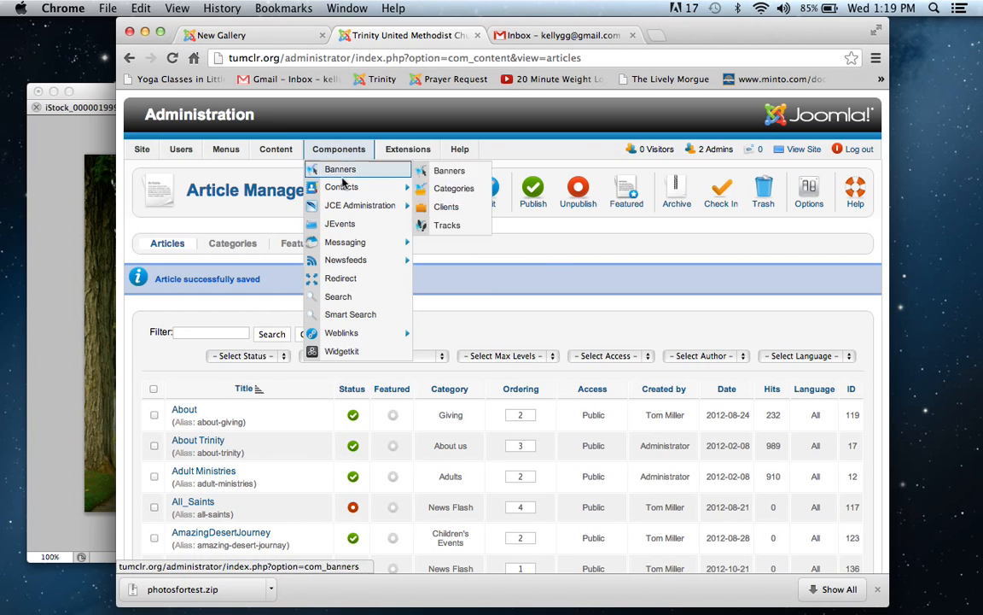
{"action": "left_click", "coordinate": [347, 353]}
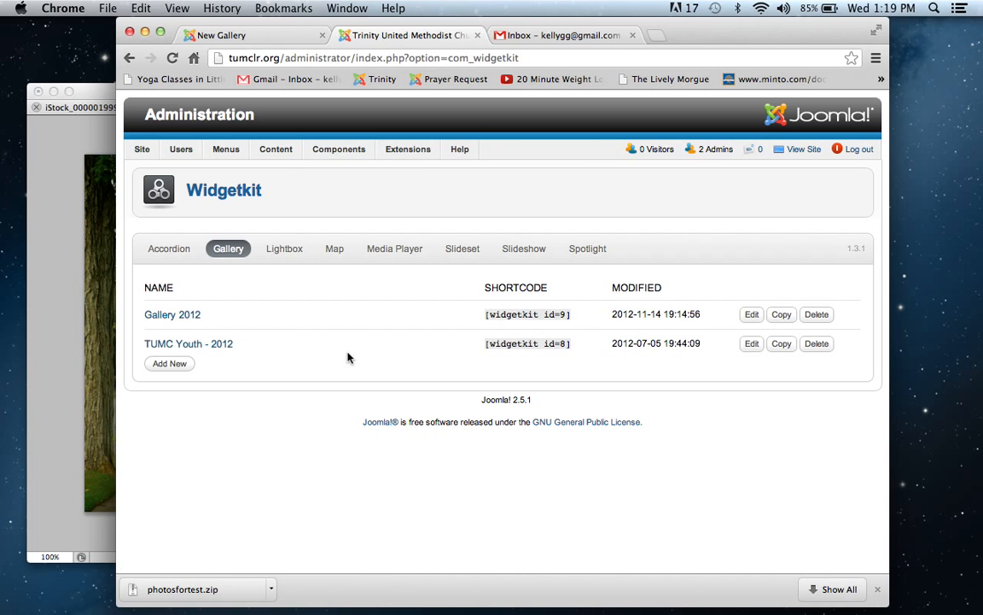
{"action": "left_click", "coordinate": [184, 316]}
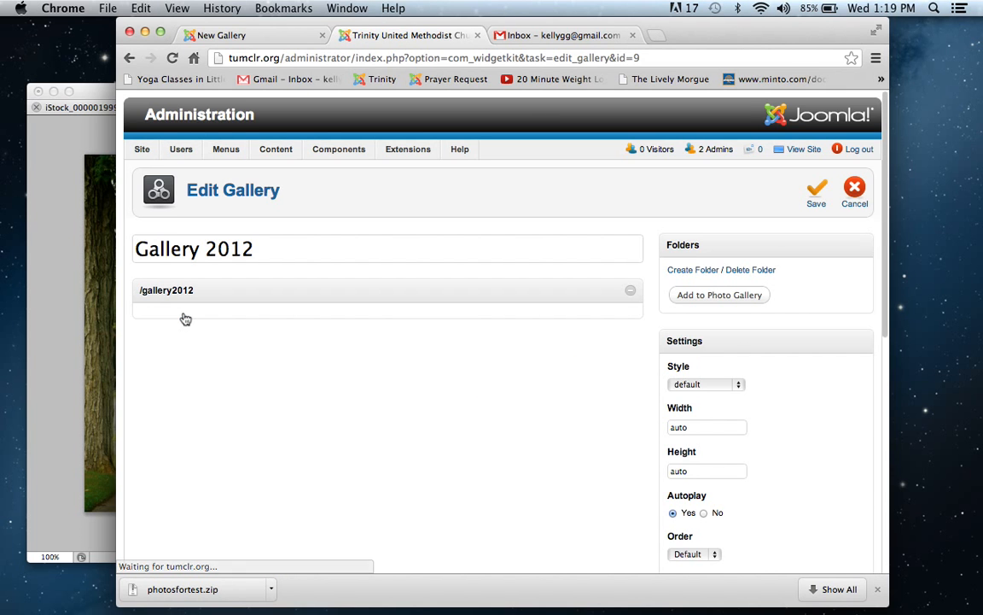
{"action": "scroll", "coordinate": [503, 341], "scroll_direction": "down", "scroll_amount": 5}
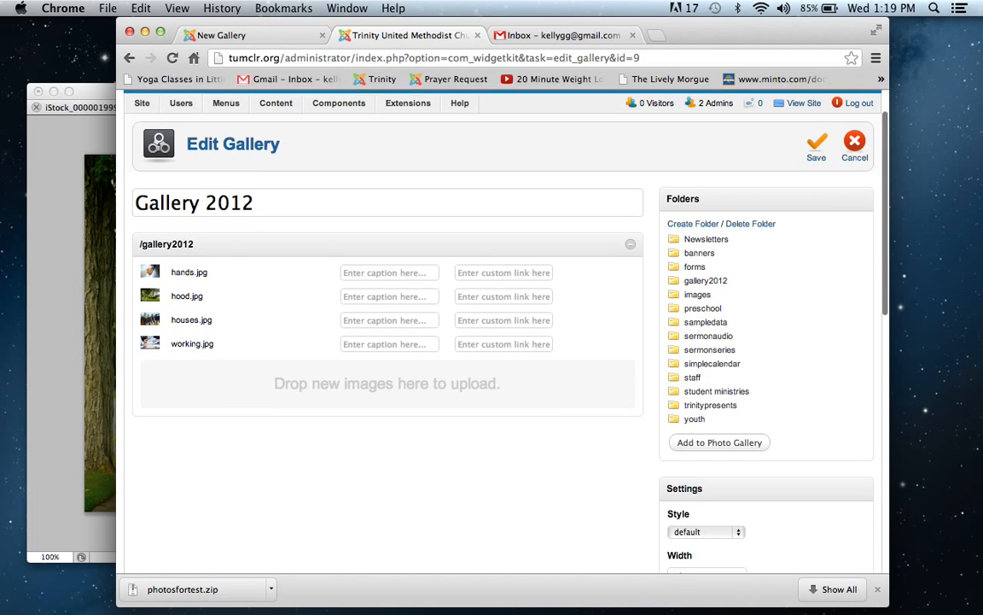
{"action": "scroll", "coordinate": [504, 341], "scroll_direction": "down", "scroll_amount": 4}
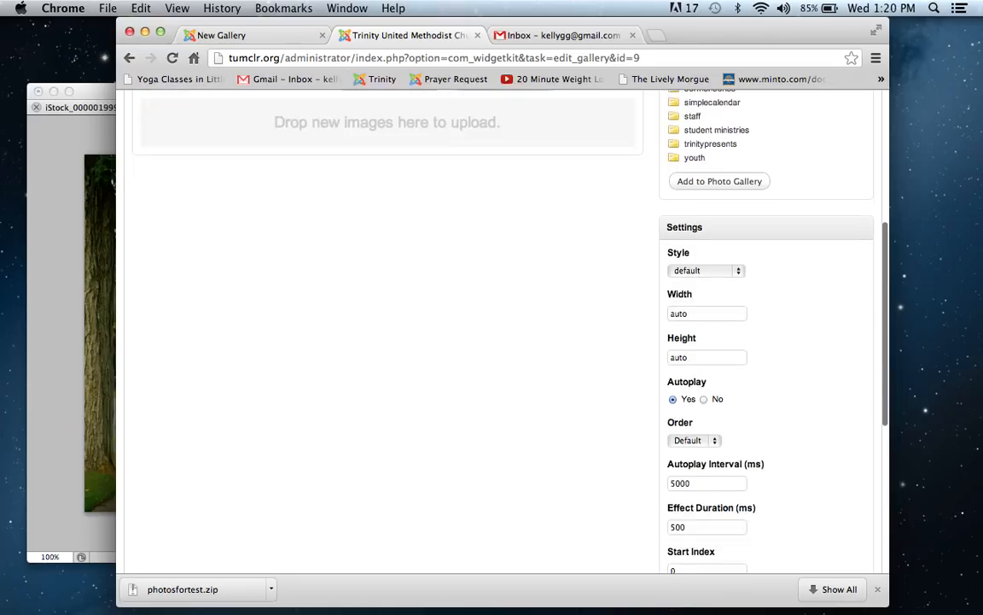
{"action": "scroll", "coordinate": [503, 342], "scroll_direction": "down", "scroll_amount": 1}
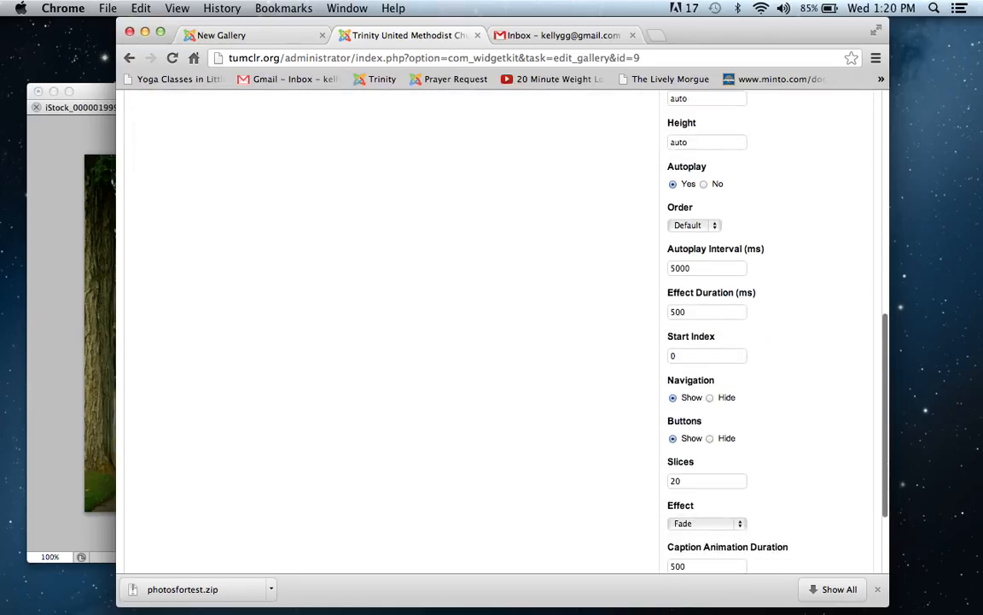
{"action": "scroll", "coordinate": [722, 288], "scroll_direction": "down", "scroll_amount": 1}
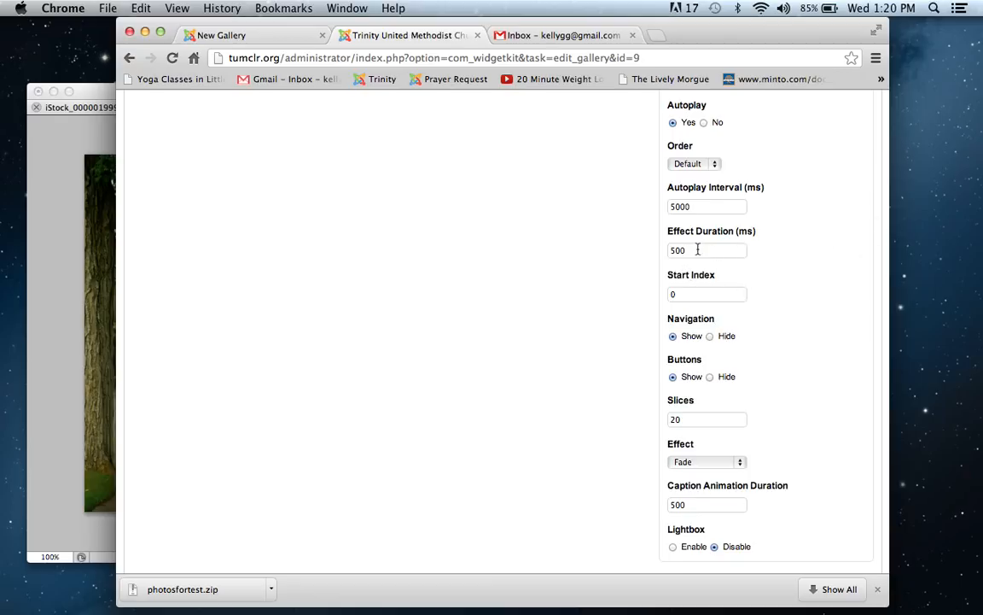
{"action": "scroll", "coordinate": [697, 249], "scroll_direction": "down", "scroll_amount": 1}
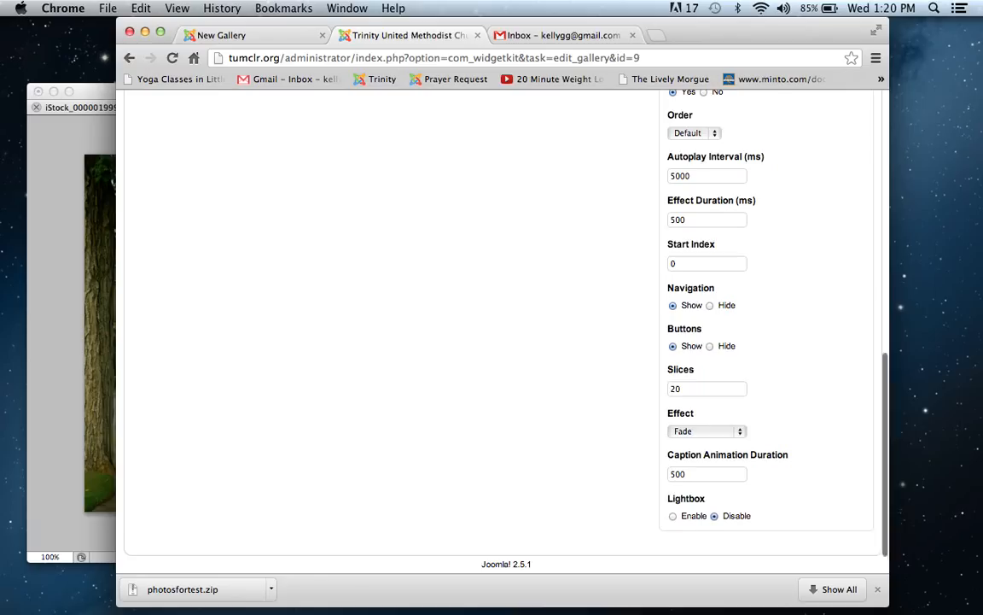
{"action": "scroll", "coordinate": [503, 316], "scroll_direction": "down", "scroll_amount": 1}
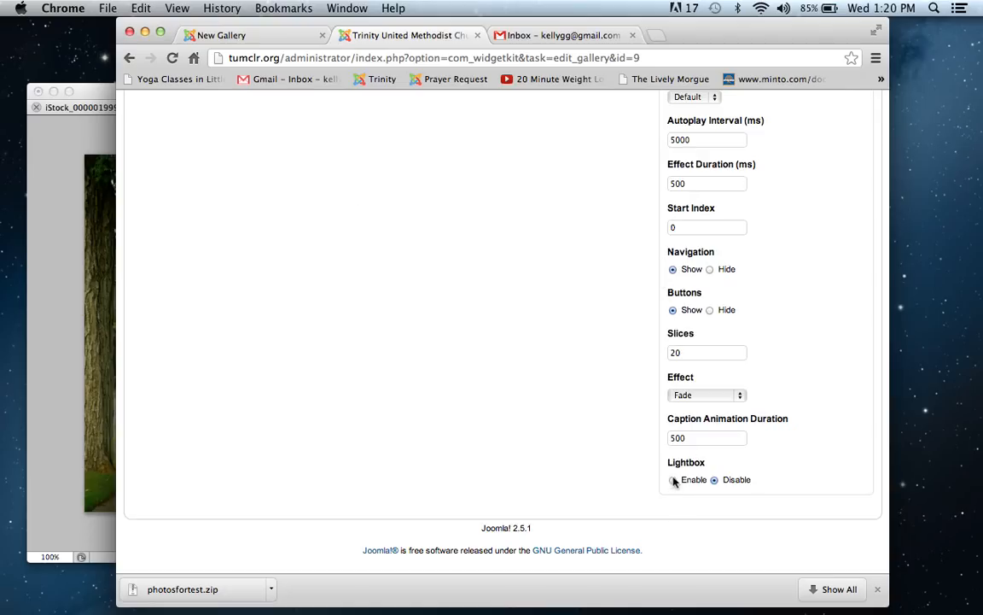
Step: Set the Gallery 2012 style to showcase_box and save the gallery
{"action": "scroll", "coordinate": [503, 324], "scroll_direction": "up", "scroll_amount": 10}
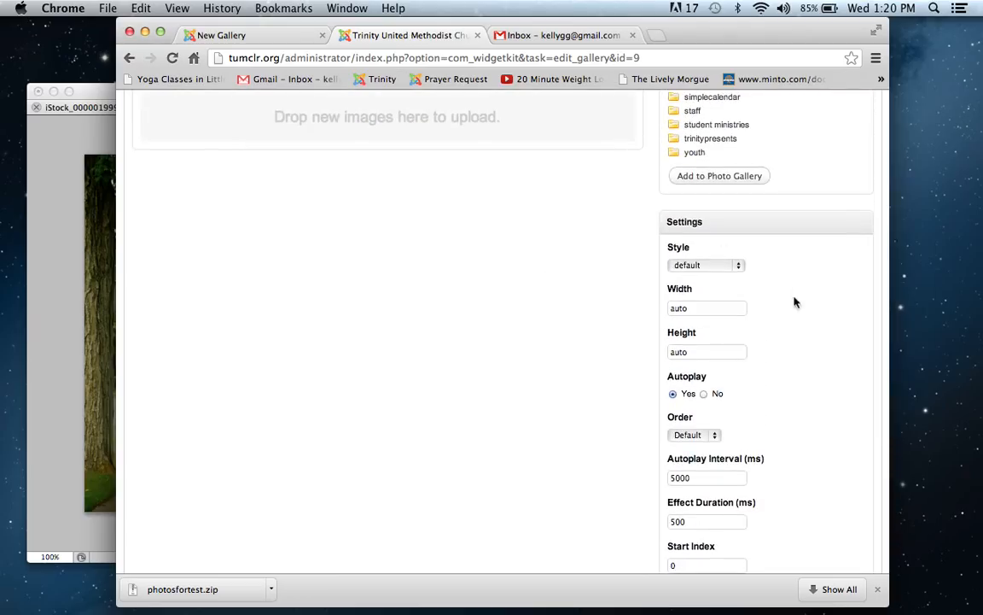
{"action": "left_click", "coordinate": [739, 265]}
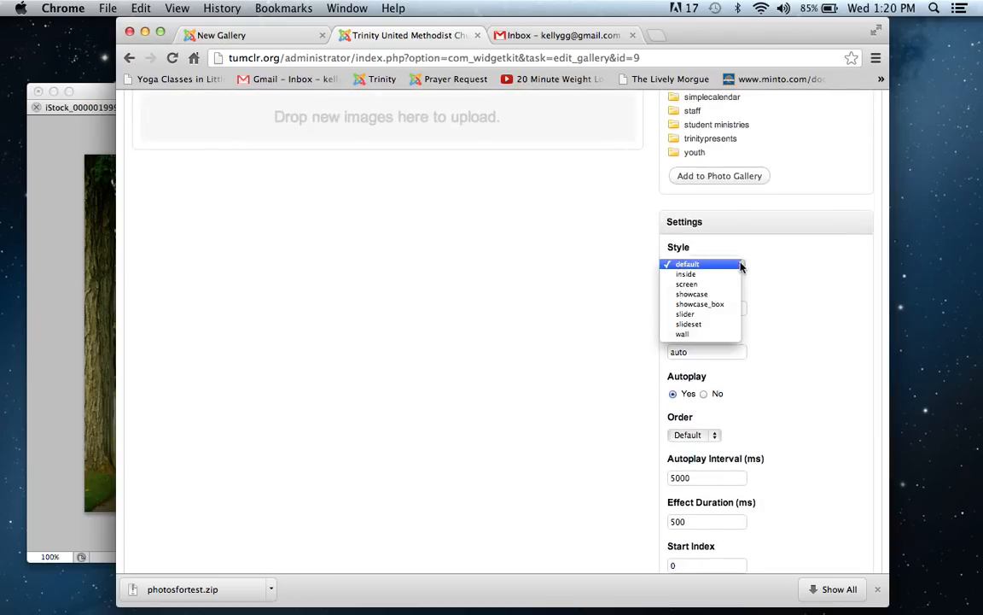
{"action": "left_click", "coordinate": [708, 305]}
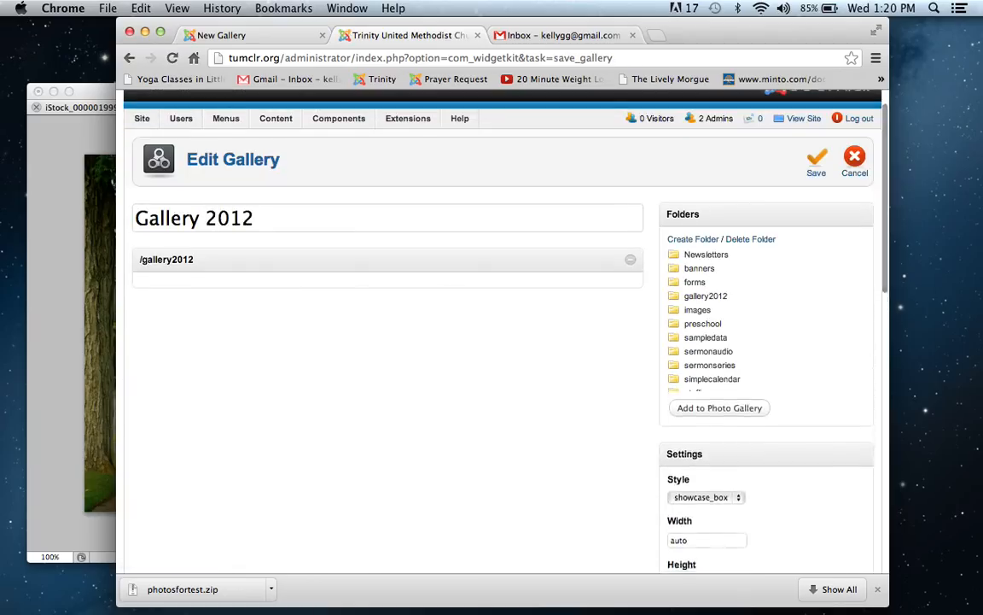
{"action": "left_click", "coordinate": [813, 162]}
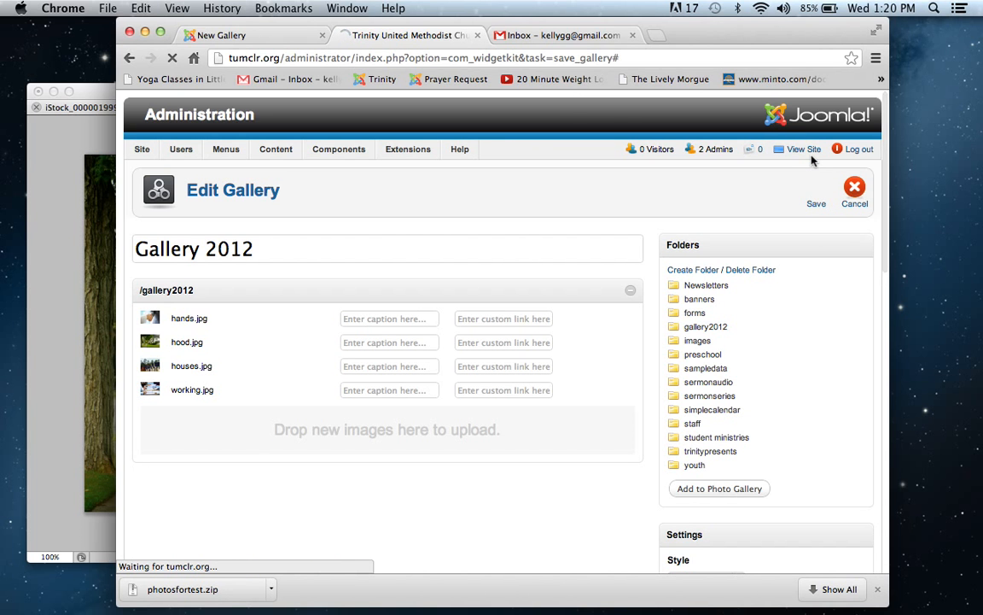
Step: Reload the live New Gallery page and examine the restyled slideshow and its thumbnail strip
{"action": "left_click", "coordinate": [260, 38]}
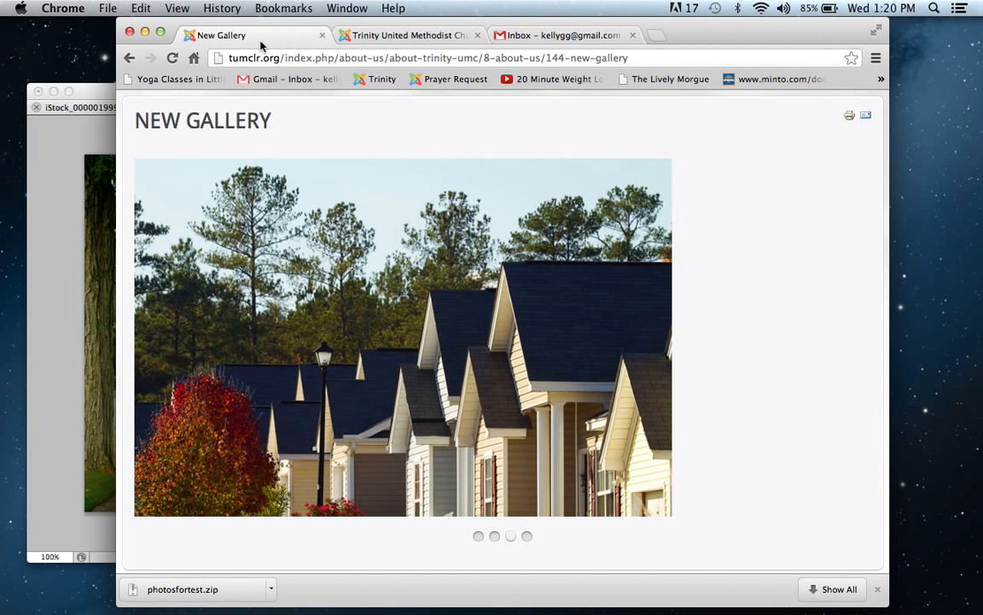
{"action": "left_click", "coordinate": [171, 59]}
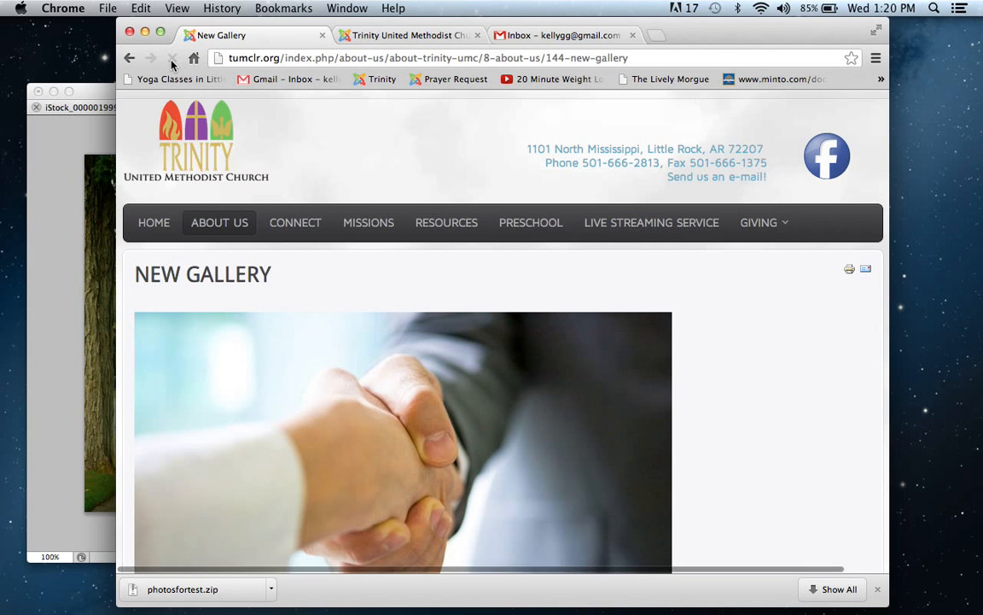
{"action": "scroll", "coordinate": [276, 116], "scroll_direction": "down", "scroll_amount": 5}
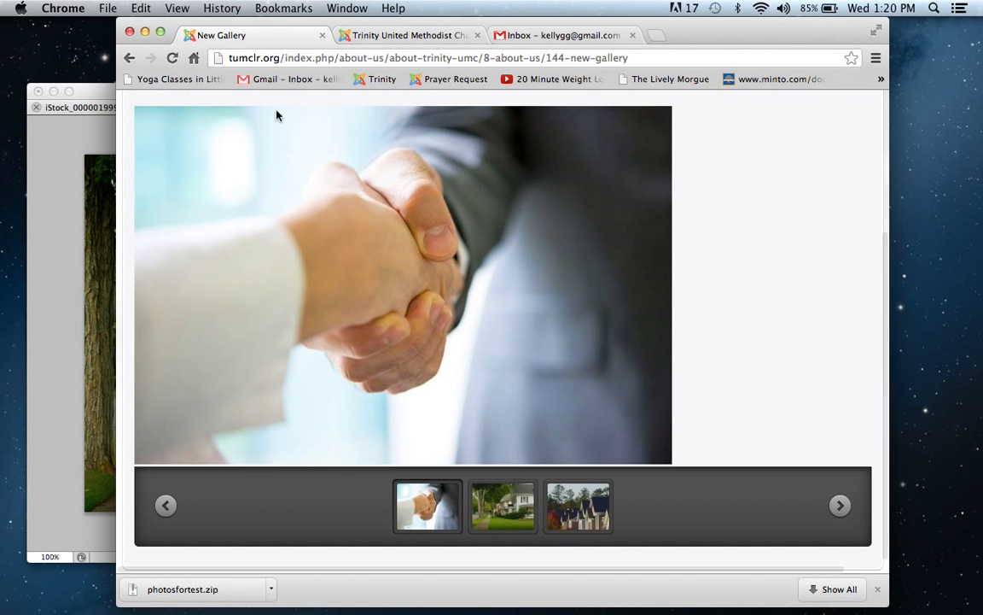
{"action": "mouse_move", "coordinate": [387, 227]}
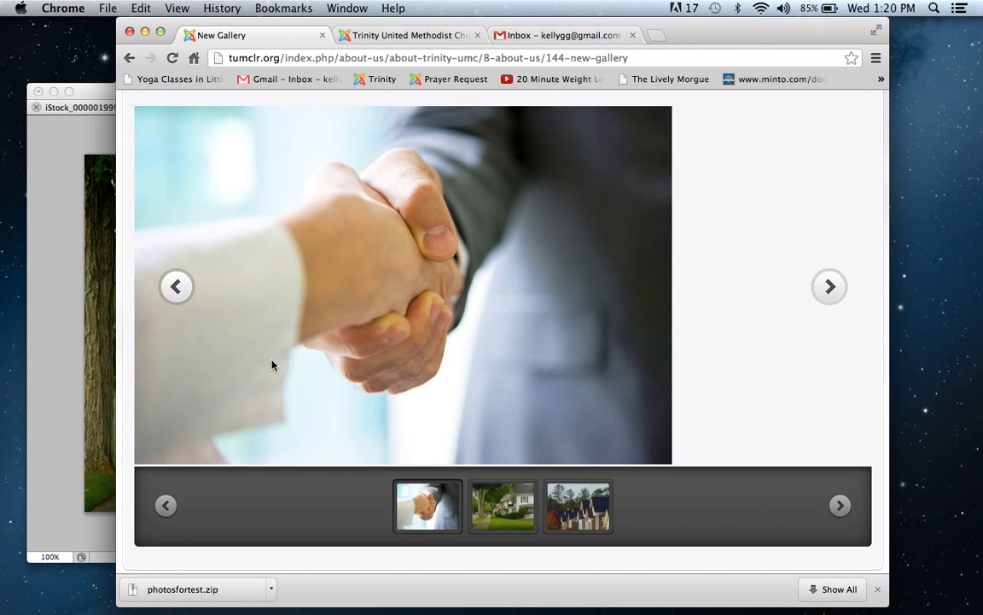
{"action": "left_click", "coordinate": [503, 506]}
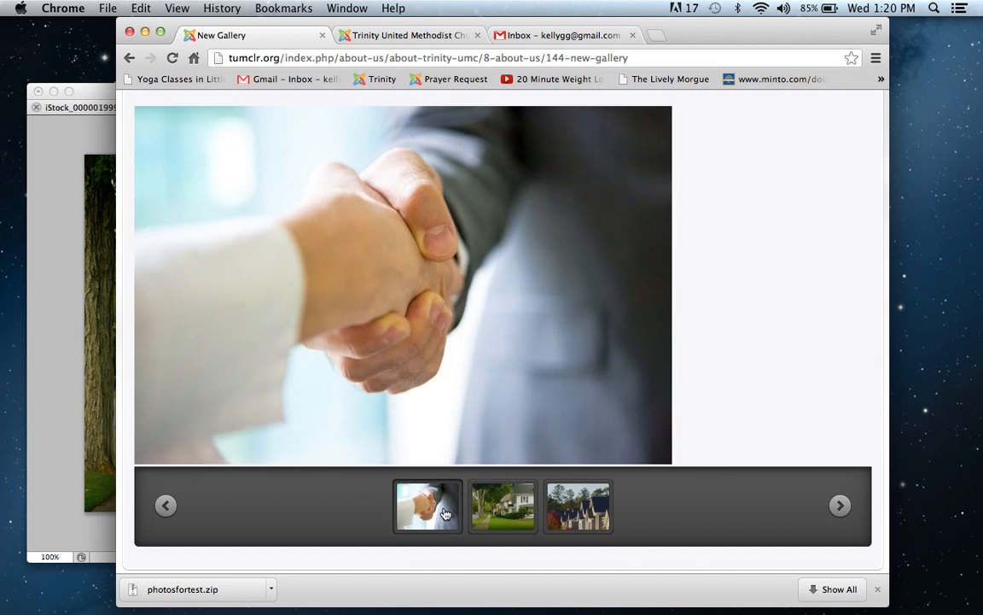
{"action": "scroll", "coordinate": [445, 513], "scroll_direction": "up", "scroll_amount": 3}
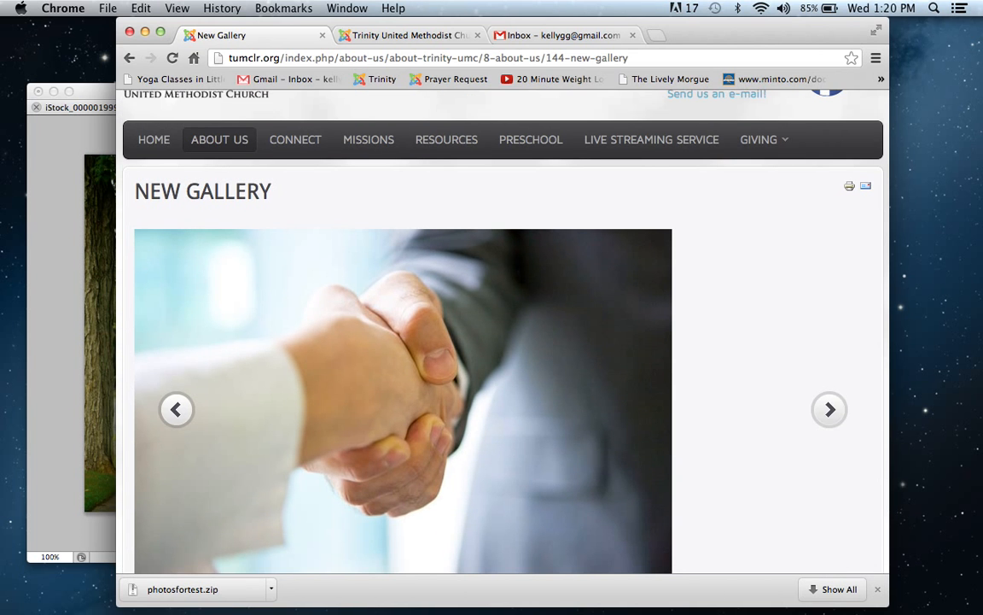
{"action": "scroll", "coordinate": [503, 341], "scroll_direction": "down", "scroll_amount": 3}
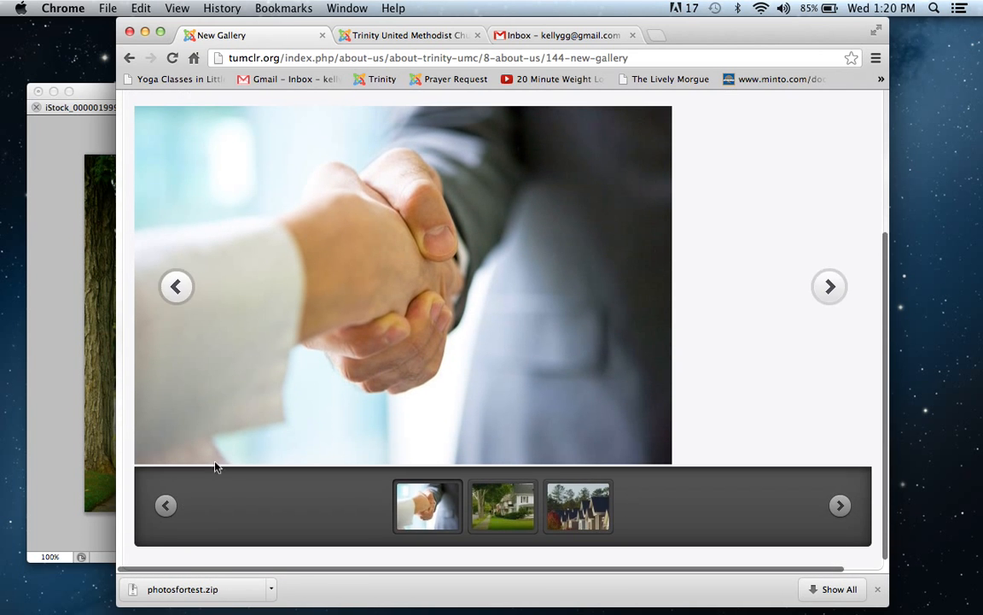
Step: Return to editing Gallery 2012 in the site administration, go through its settings and save the gallery again
{"action": "left_click", "coordinate": [372, 34]}
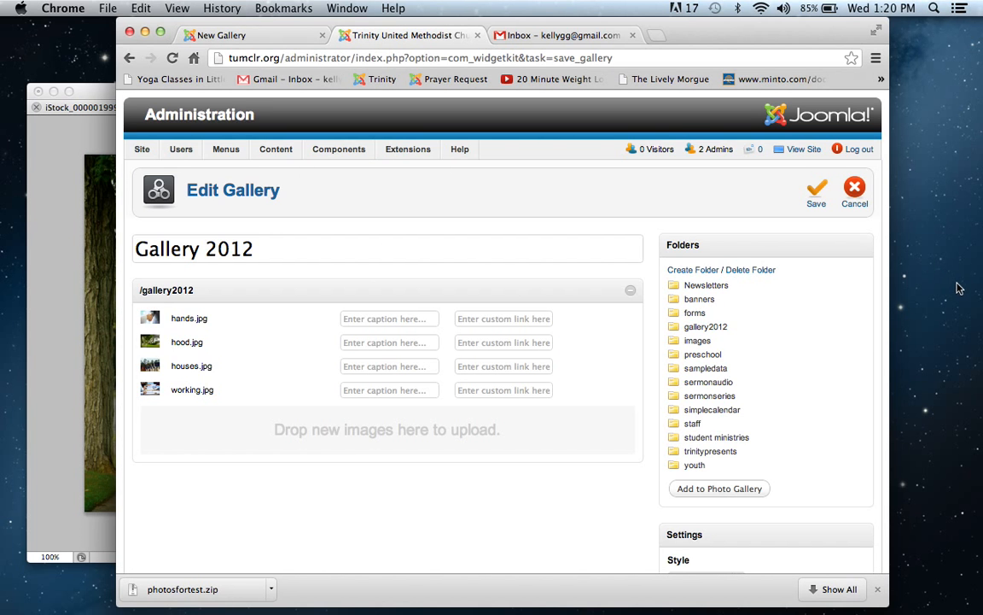
{"action": "scroll", "coordinate": [502, 341], "scroll_direction": "down", "scroll_amount": 5}
{"action": "scroll", "coordinate": [503, 342], "scroll_direction": "down", "scroll_amount": 4}
{"action": "scroll", "coordinate": [503, 342], "scroll_direction": "up", "scroll_amount": 3}
{"action": "scroll", "coordinate": [503, 341], "scroll_direction": "up", "scroll_amount": 6}
{"action": "left_click", "coordinate": [815, 195]}
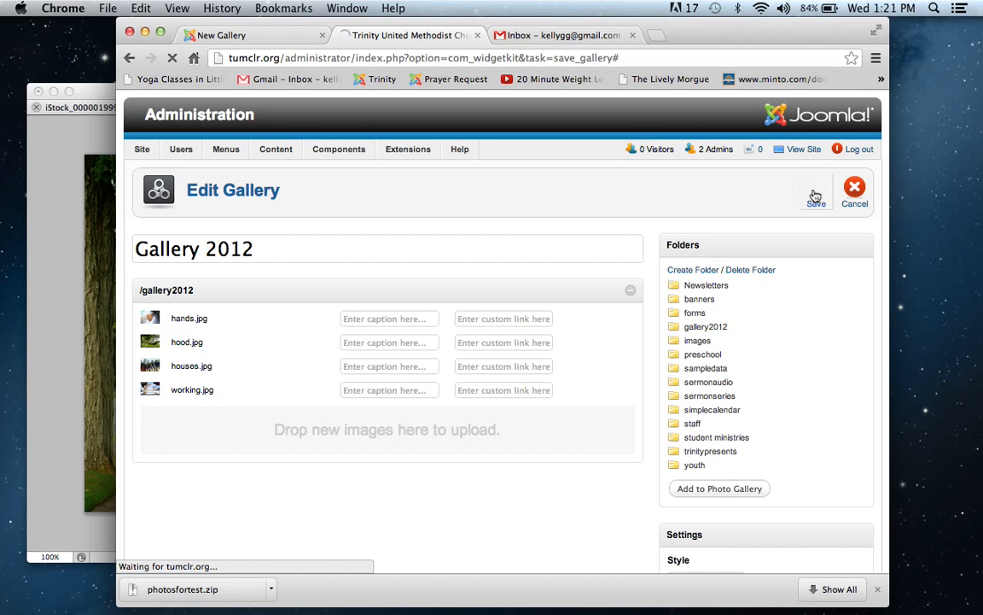